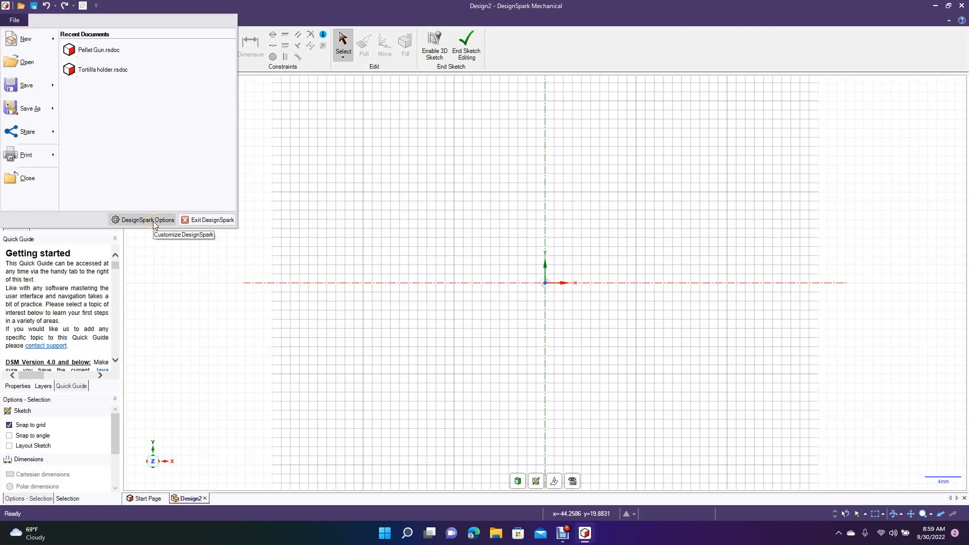
Step: Check the constraint based sketching setting in the advanced program options and close them without changes
left_click(153, 220)
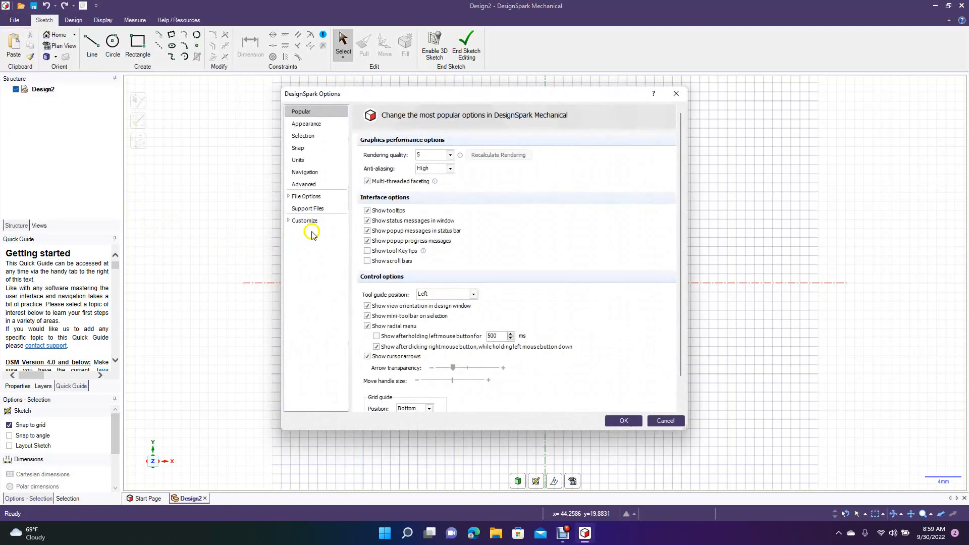
left_click(308, 184)
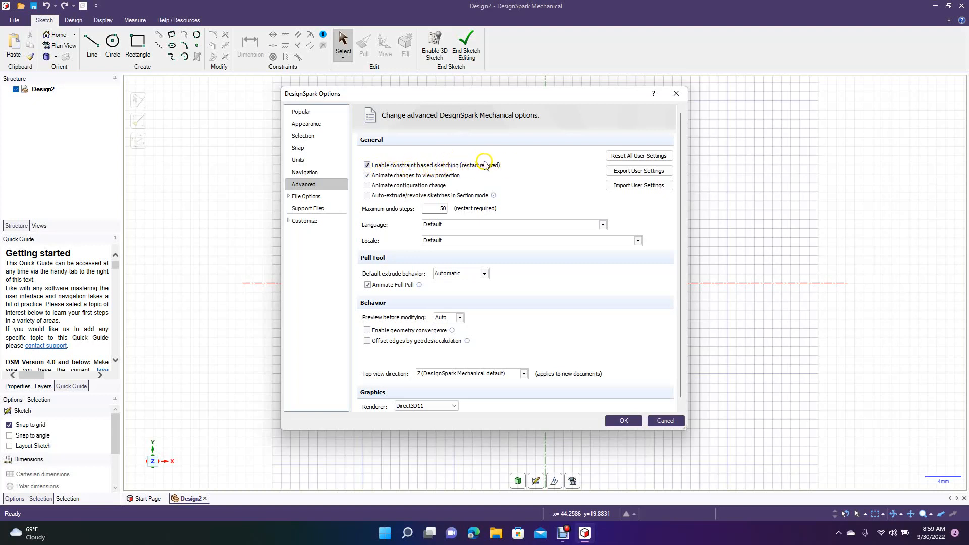
left_click(664, 421)
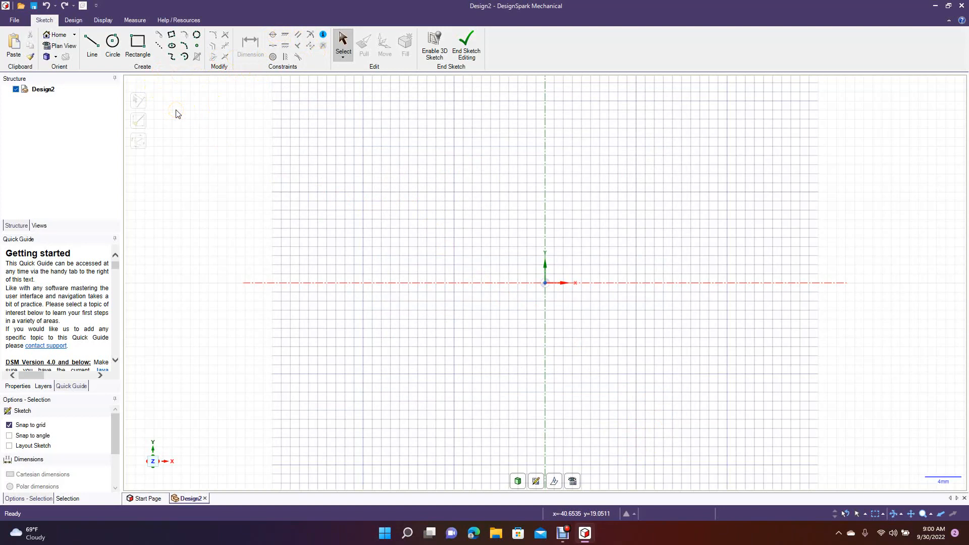
Step: Draw a vertical line about 13 mm long at x = -20, ending just above the horizontal axis
left_click(90, 43)
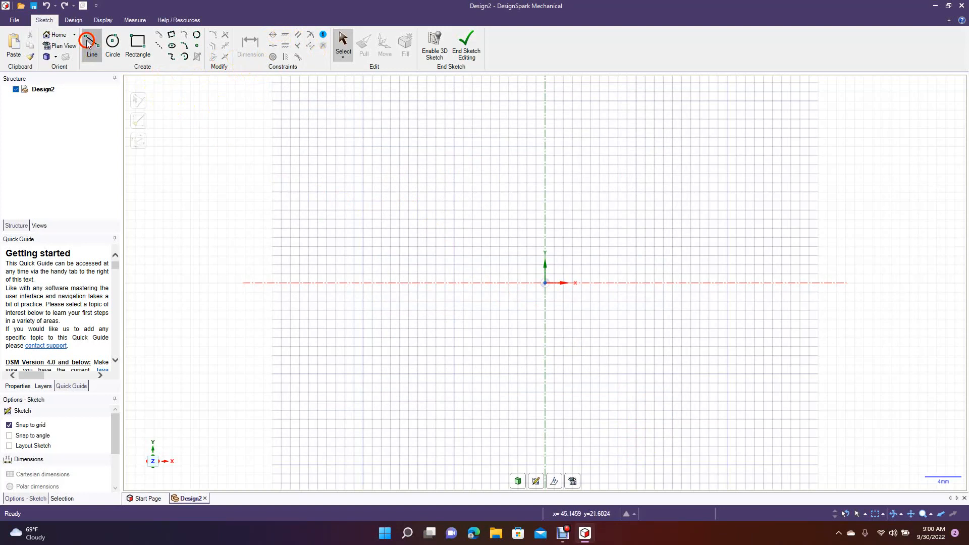
left_click(364, 151)
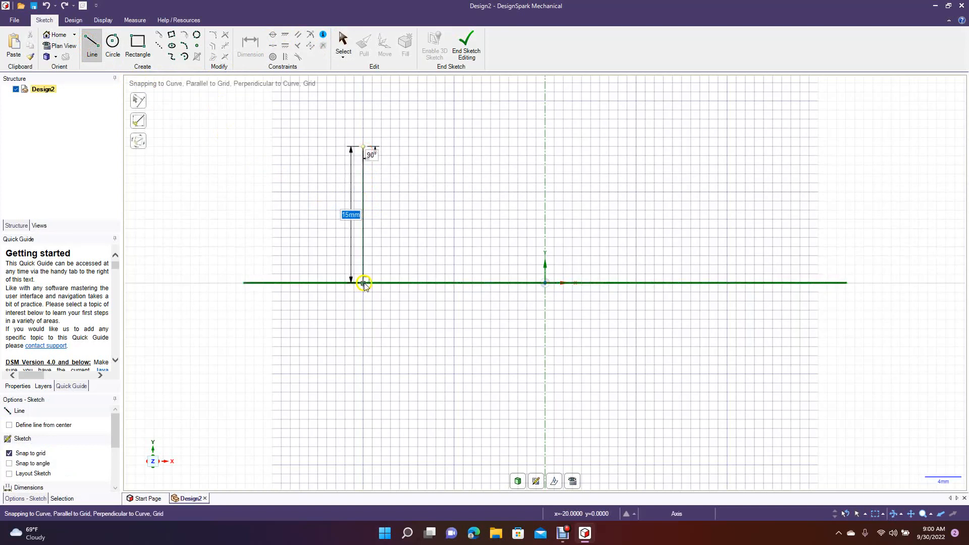
left_click(364, 265)
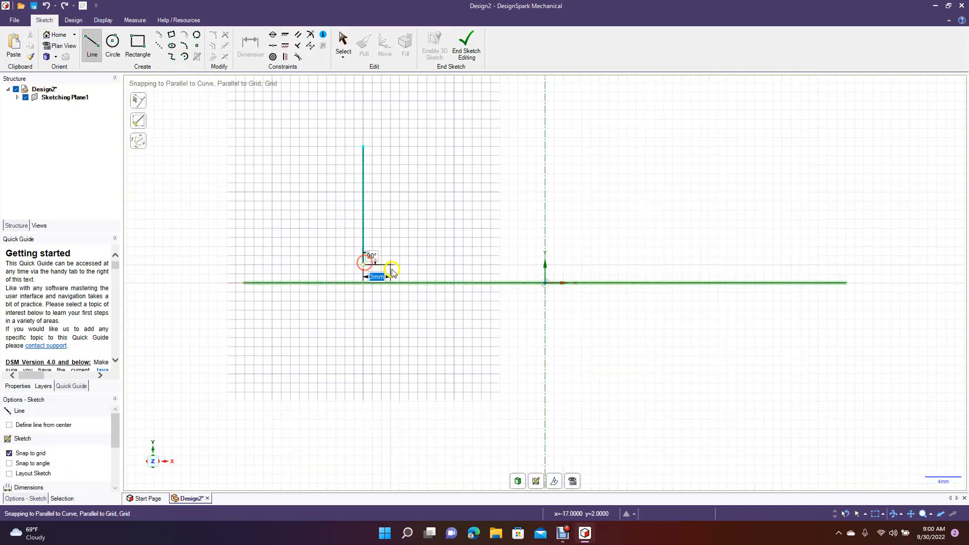
left_click(343, 48)
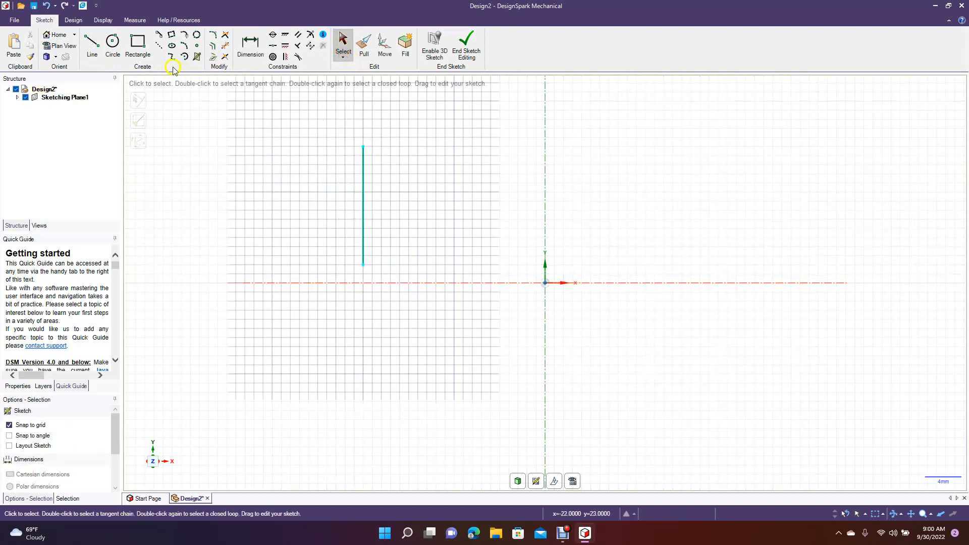
Step: Draw a slightly slanted line about 13 mm long beside the vertical line, starting 6 mm from its upper end
left_click(89, 41)
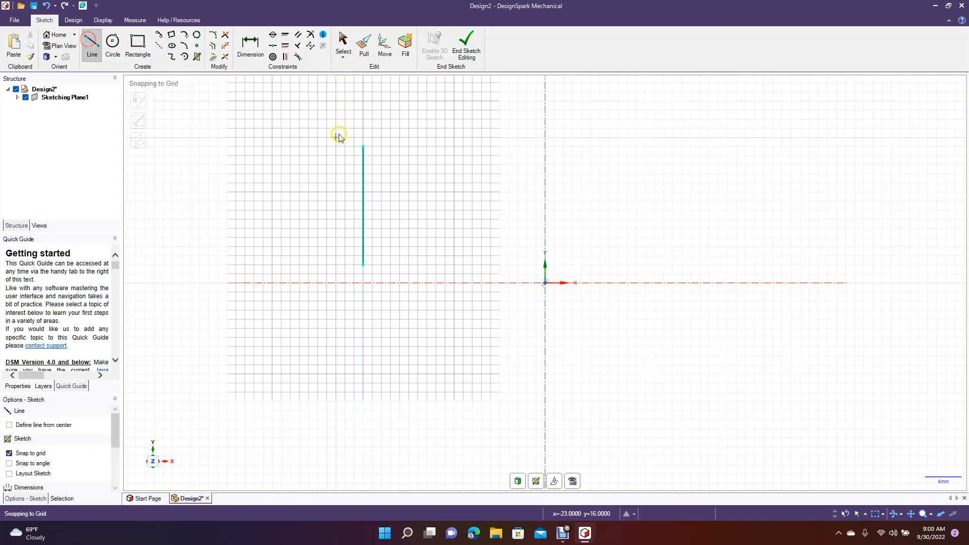
left_click(415, 150)
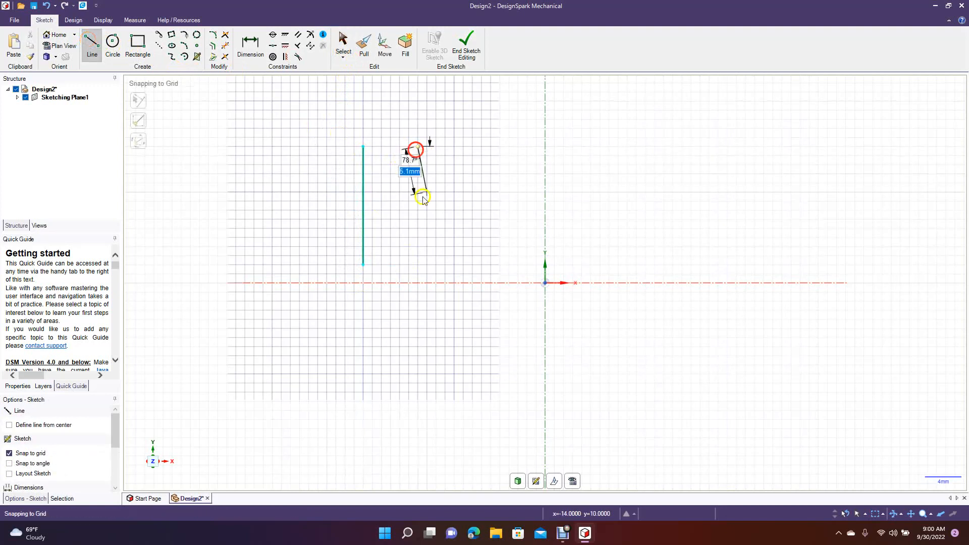
left_click(427, 264)
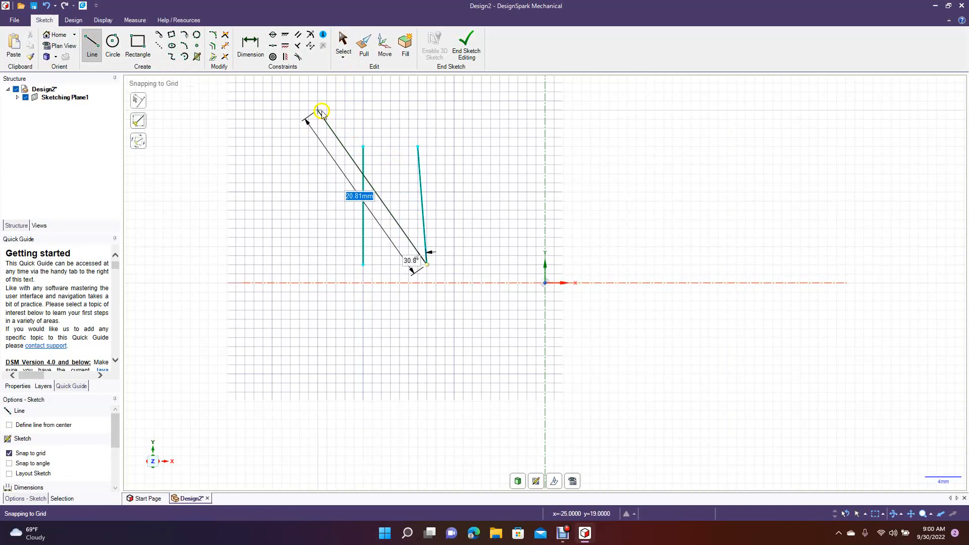
left_click(343, 45)
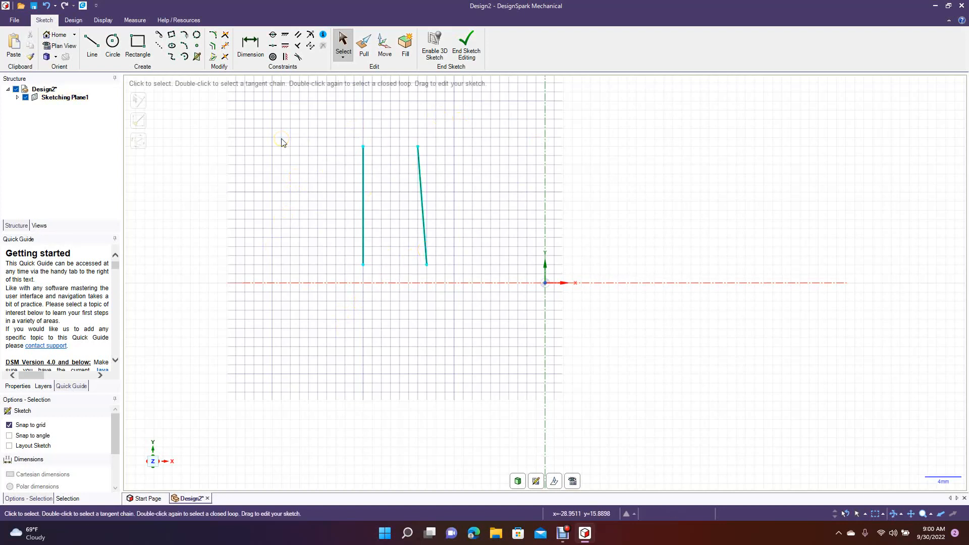
Step: Apply a Vertical constraint to the slanted line and delete both lines from the sketch
left_click(284, 57)
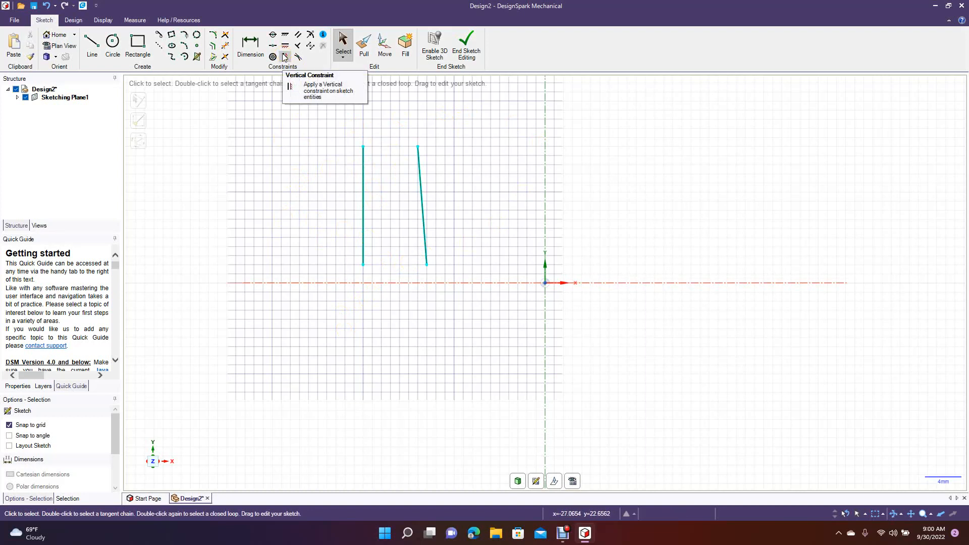
left_click(285, 57)
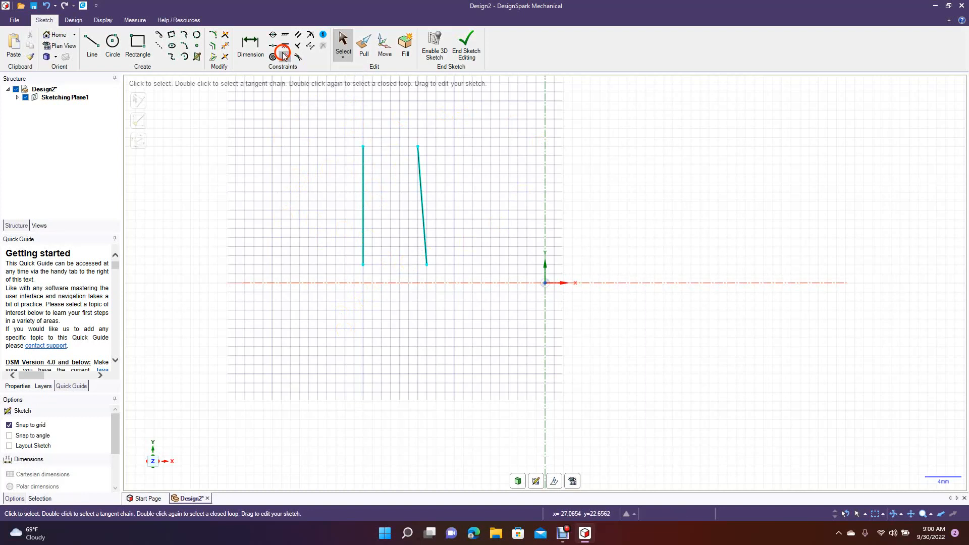
left_click(421, 198)
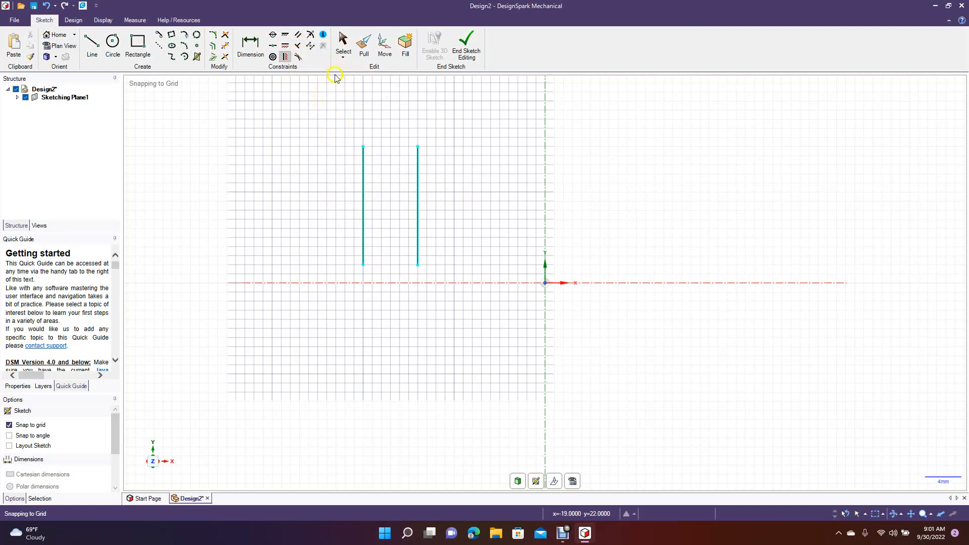
key("Delete")
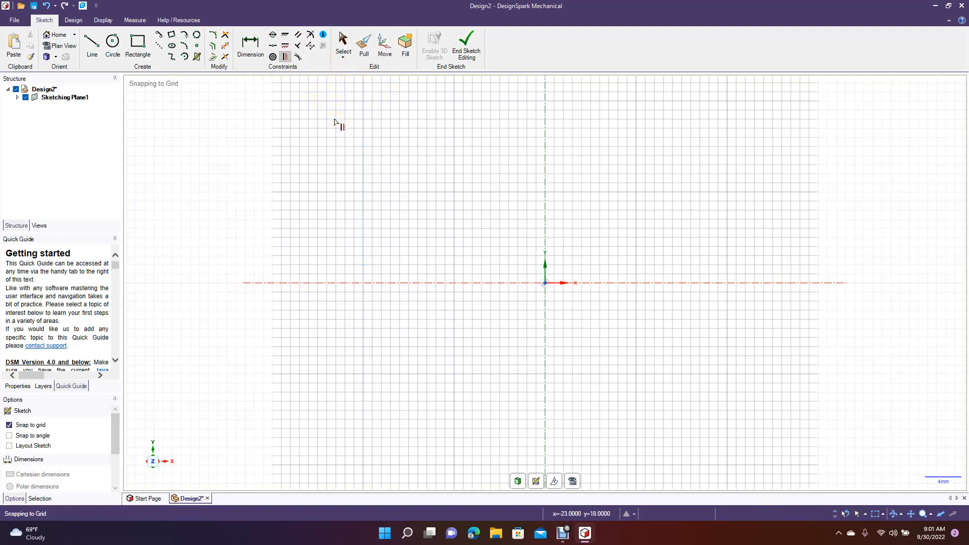
Step: Draw a horizontal line about 24 mm long at y = 10, starting at x = -20 and crossing the vertical axis
left_click(96, 42)
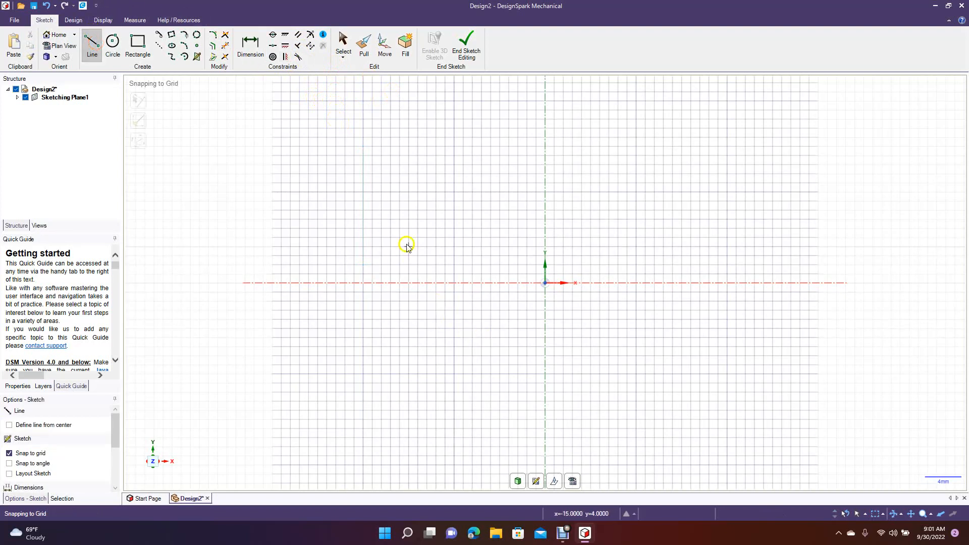
left_click(364, 194)
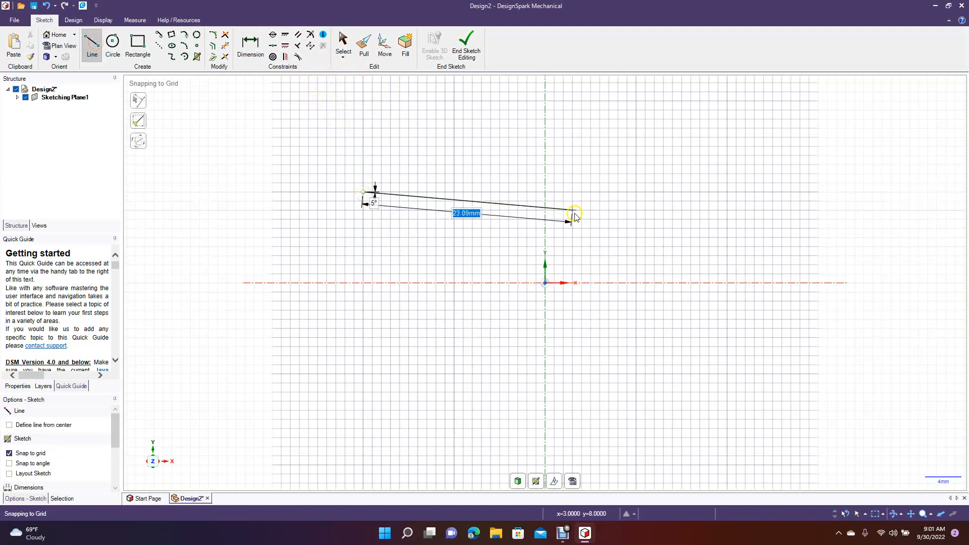
left_click(584, 197)
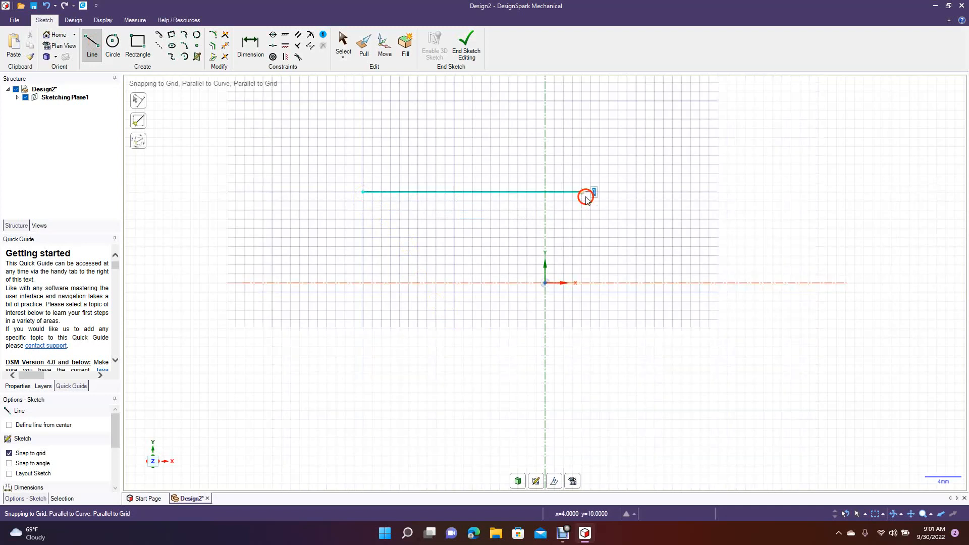
left_click(343, 48)
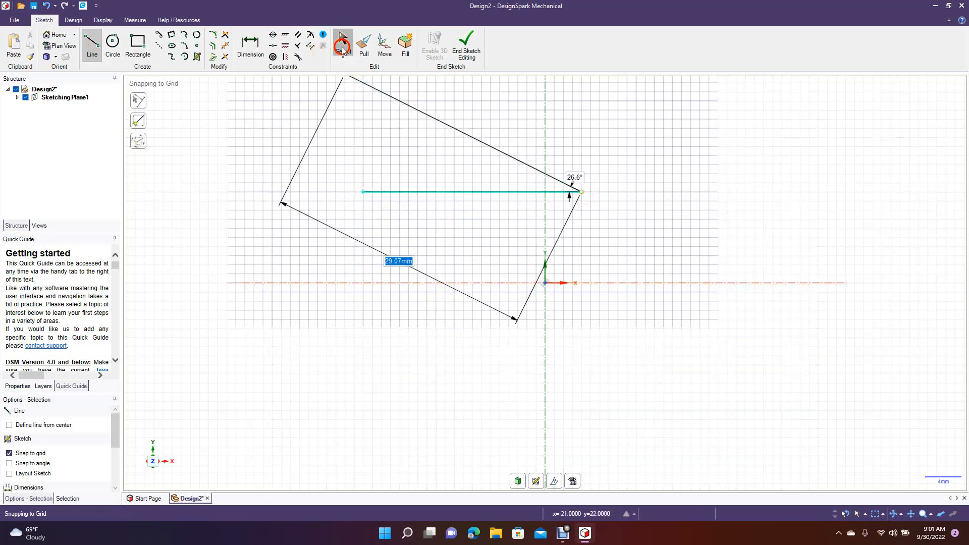
Step: Draw a vertical line about 10 mm long upward from the horizontal line, off its centre at x = -5
left_click(92, 49)
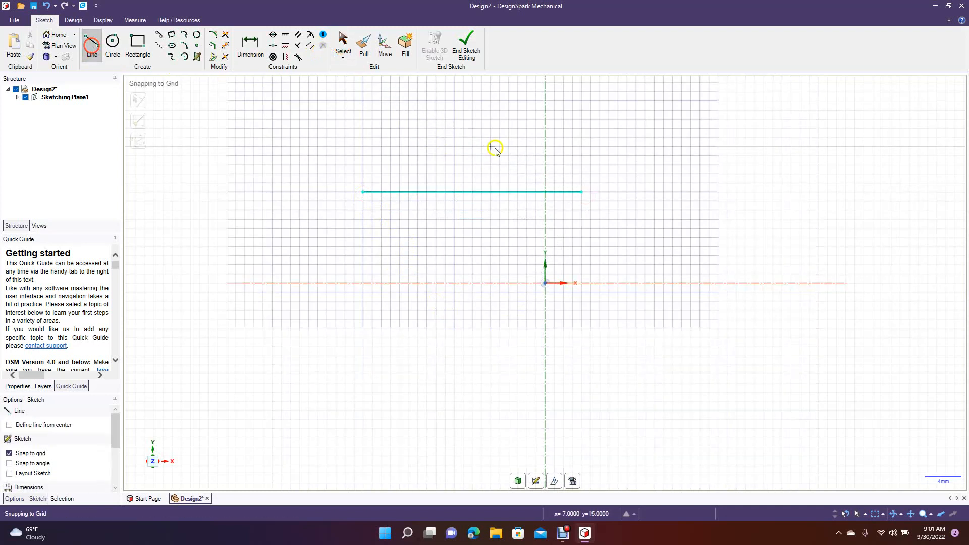
left_click(499, 192)
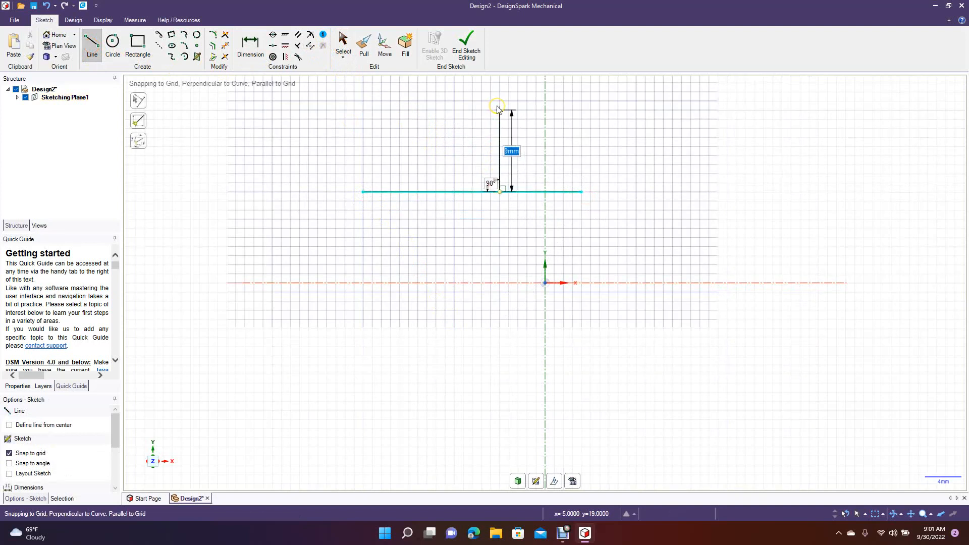
left_click(500, 102)
left_click(334, 44)
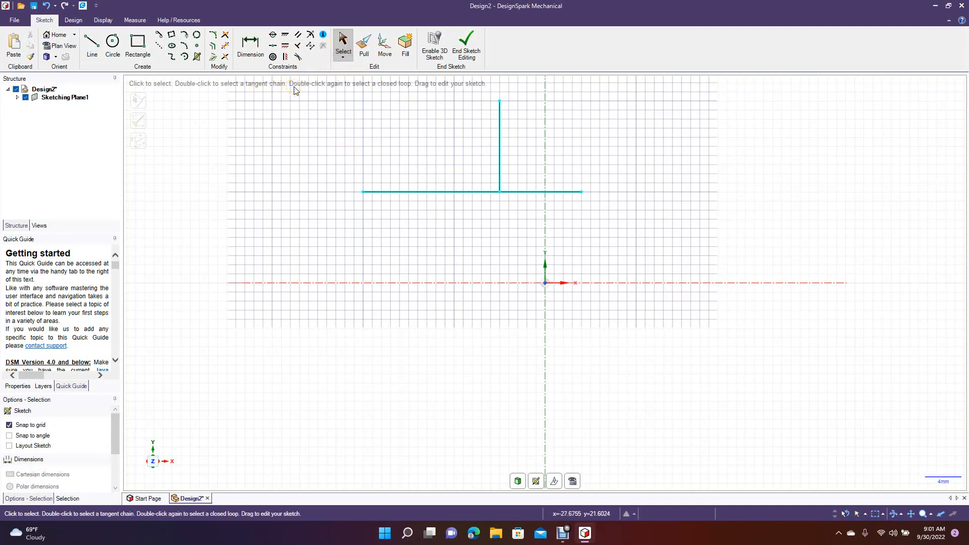
Step: Try a midpoint constraint between the vertical line and the start point of the horizontal line, and undo it
left_click(274, 47)
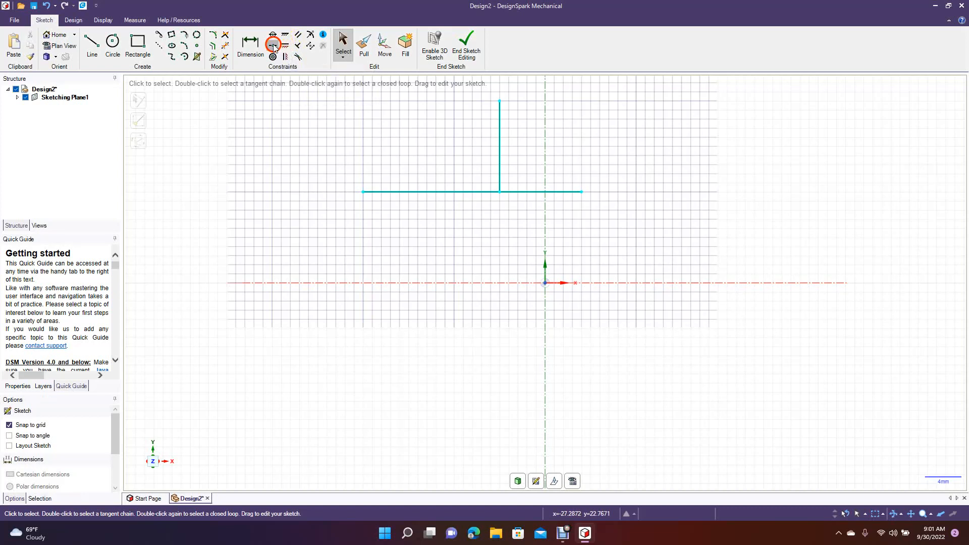
left_click(500, 146)
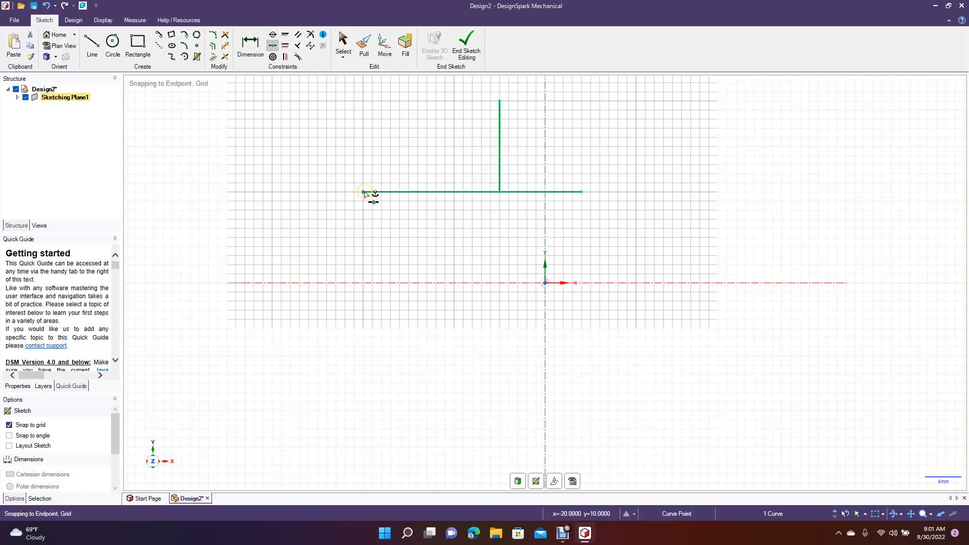
left_click(365, 193)
key("ctrl+z")
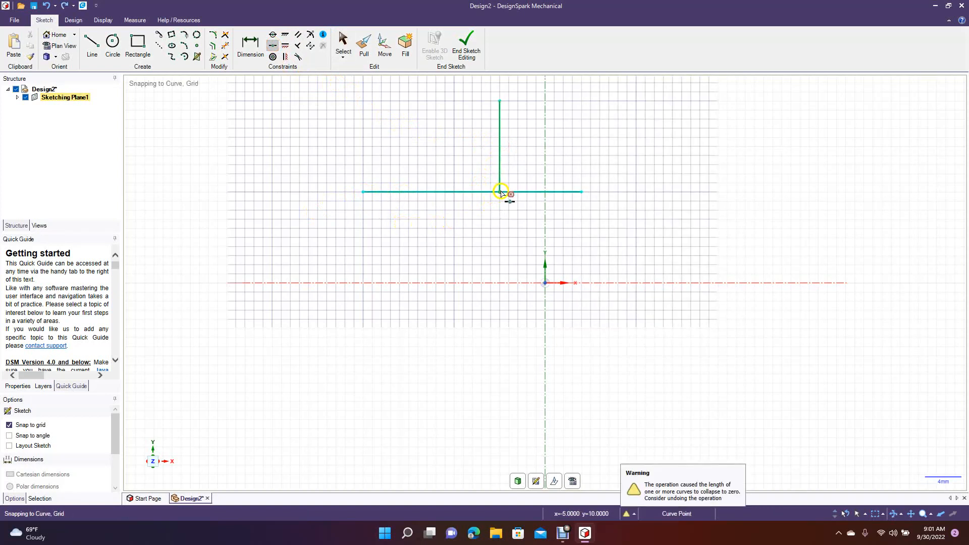
Step: Constrain the lower endpoint of the vertical line to the midpoint of the horizontal line, undoing and reapplying the constraint once
left_click(481, 192)
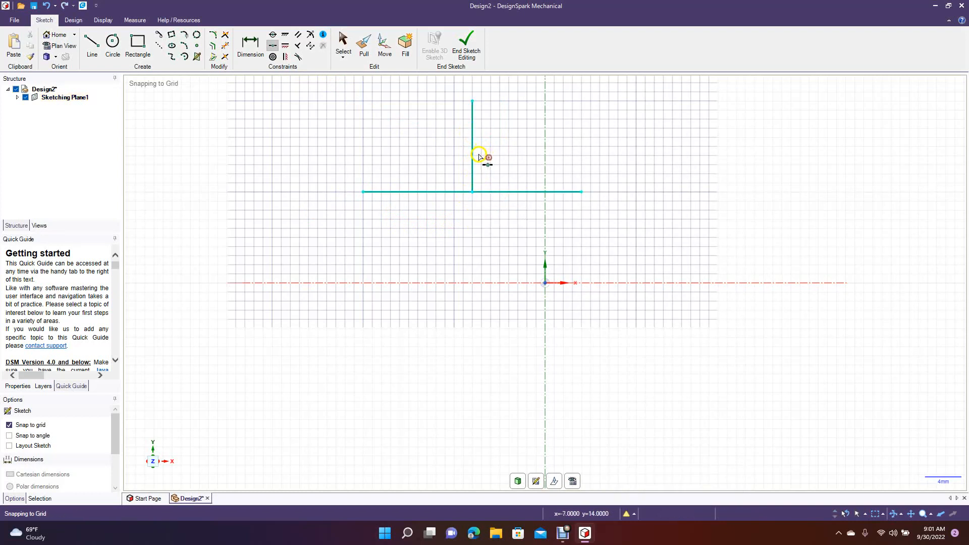
key("ctrl+z")
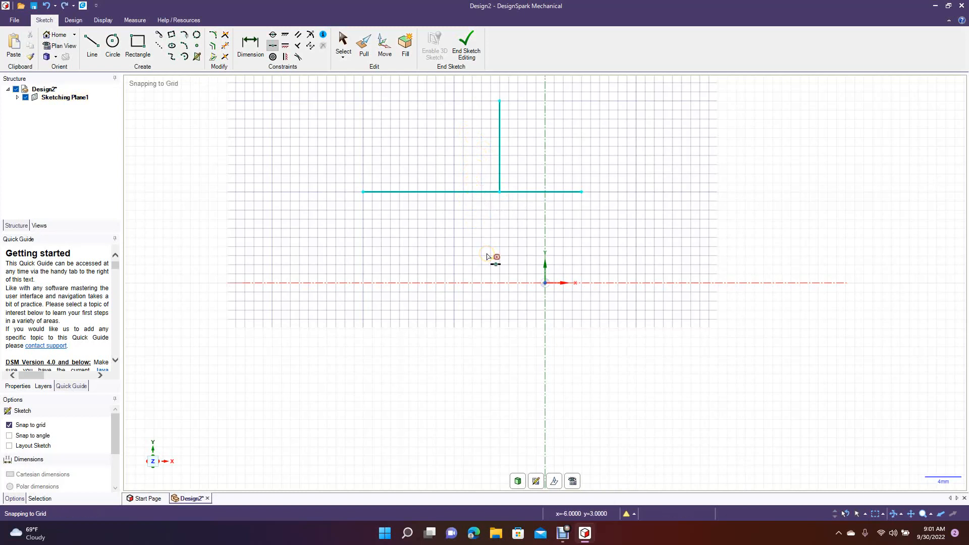
left_click(276, 47)
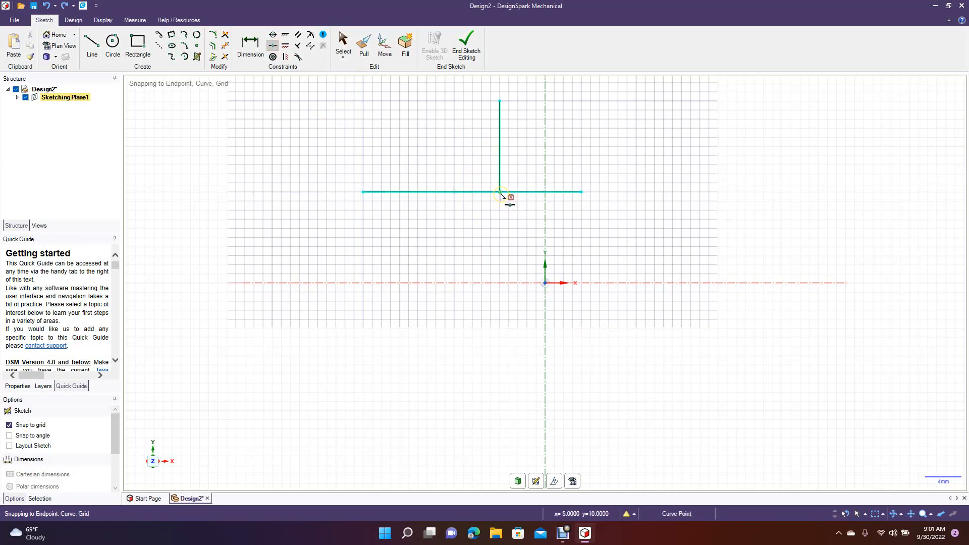
left_click(502, 195)
left_click(493, 194)
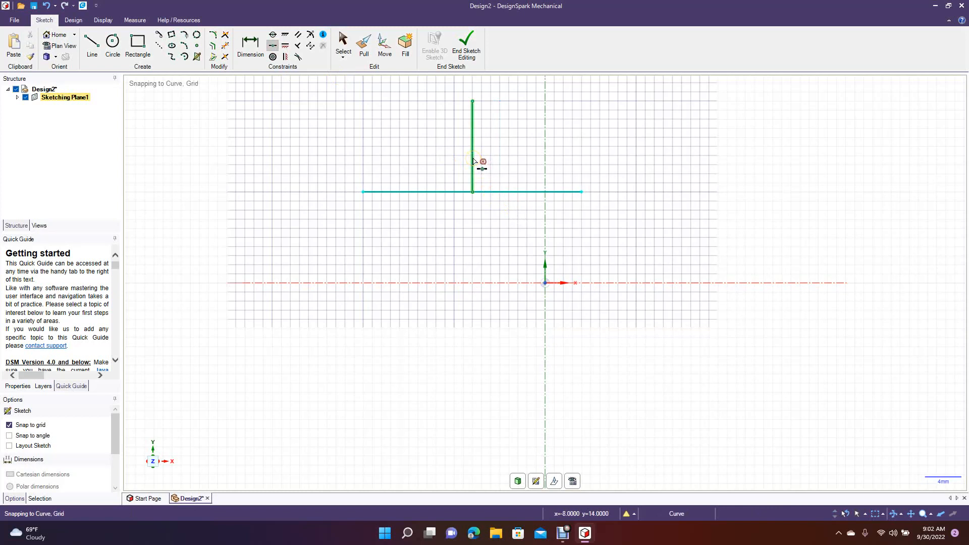
Step: Select all the sketch lines and delete them
left_click(340, 48)
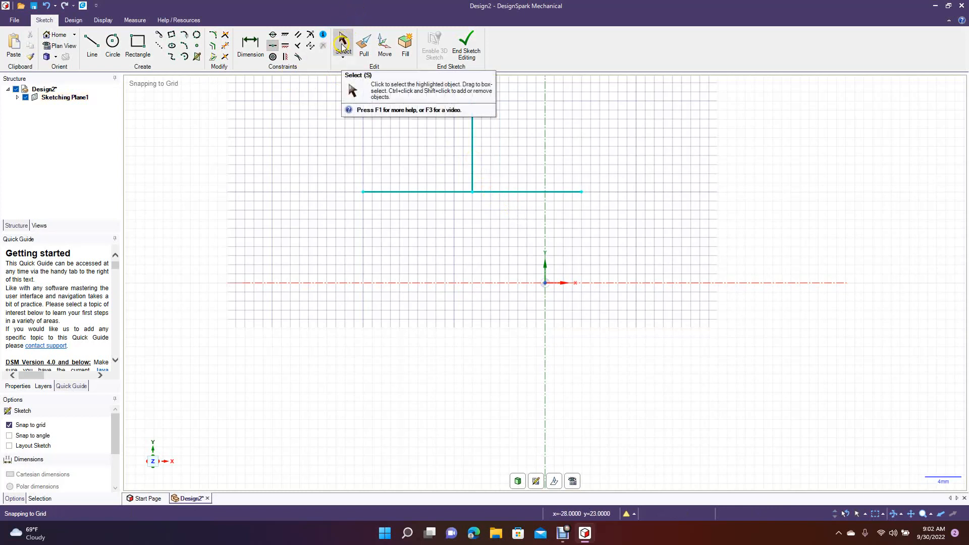
left_click(342, 45)
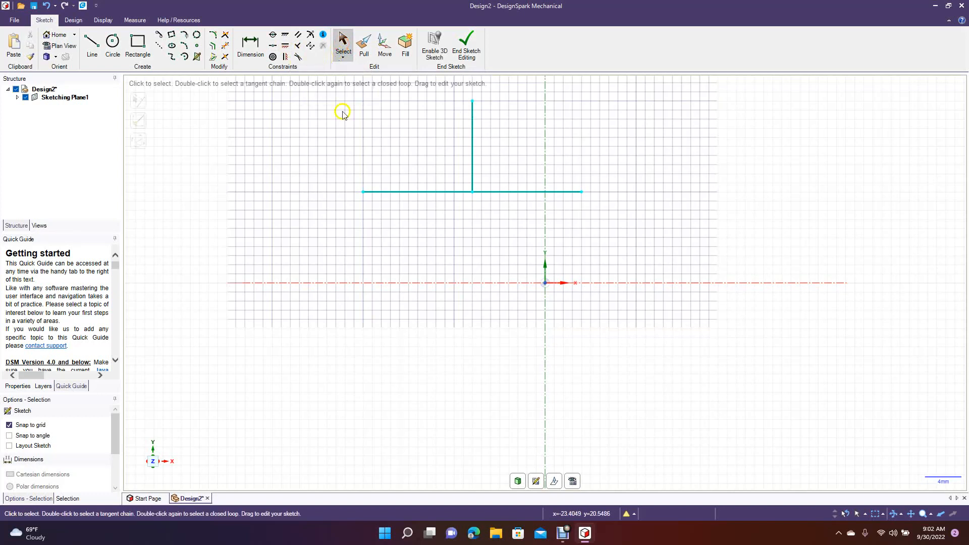
key("ctrl+a")
key("Delete")
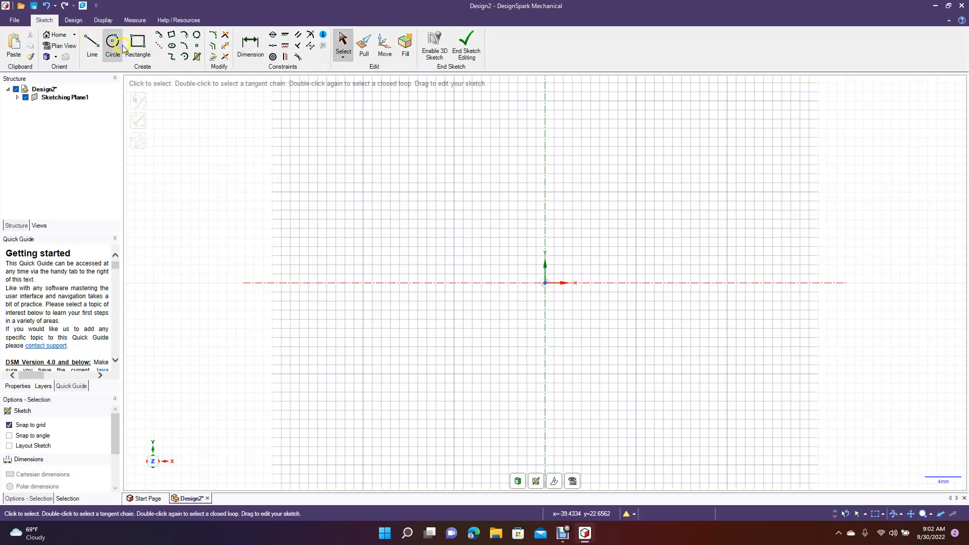
Step: Draw a vertical line about 6 mm long at x = -20 and a slightly rising line about 16 mm long from its upper end
left_click(96, 44)
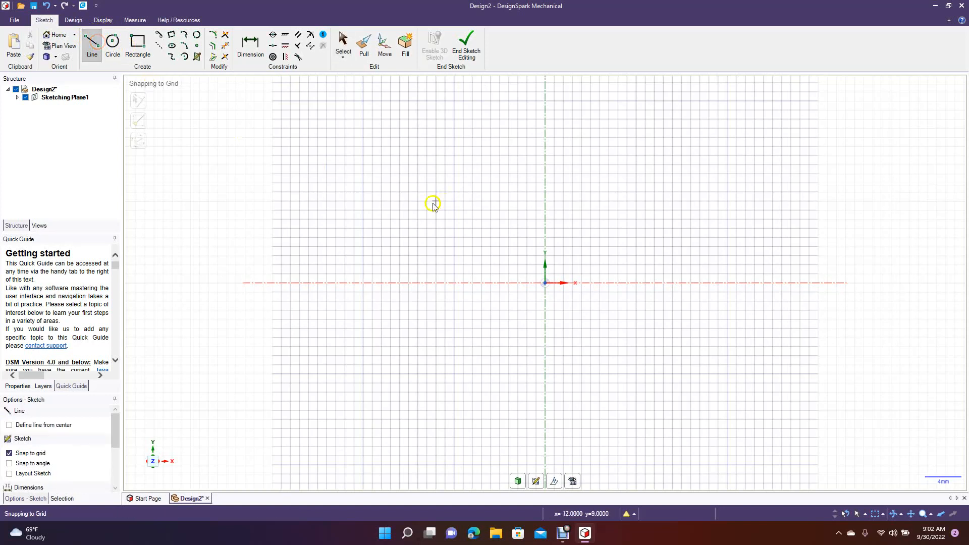
left_click(363, 246)
left_click(364, 191)
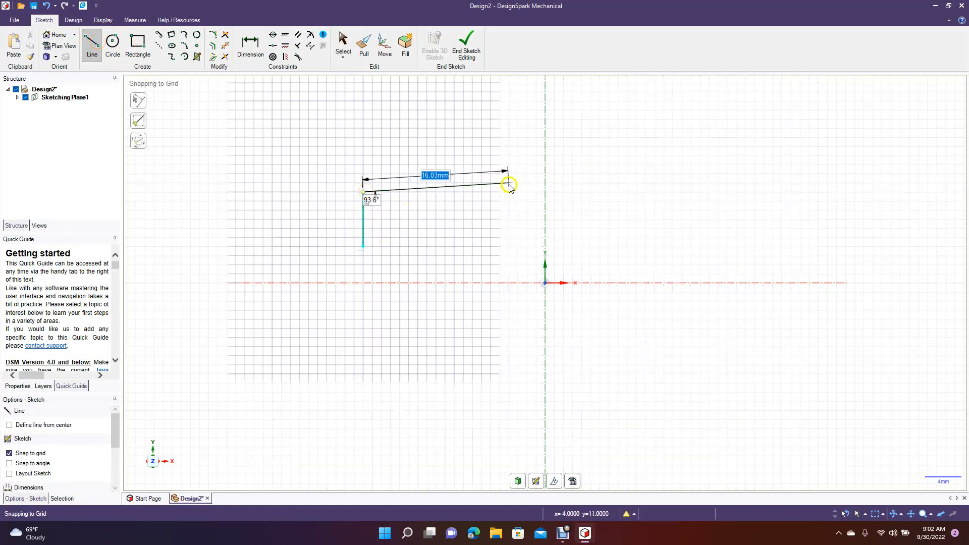
left_click(508, 184)
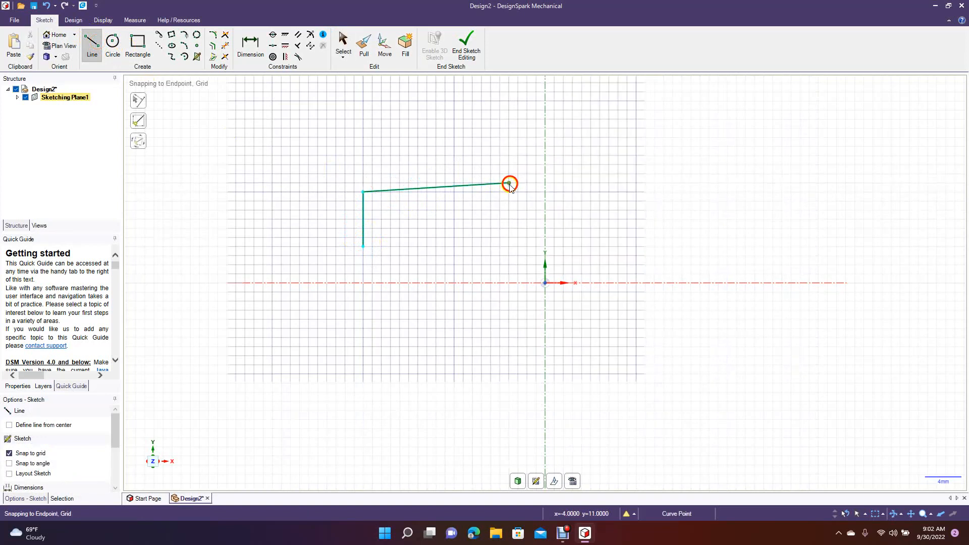
Step: Close the four-sided shape with a vertical line about 7 mm long at x = -4 and a horizontal bottom line about 16 mm long
left_click(509, 246)
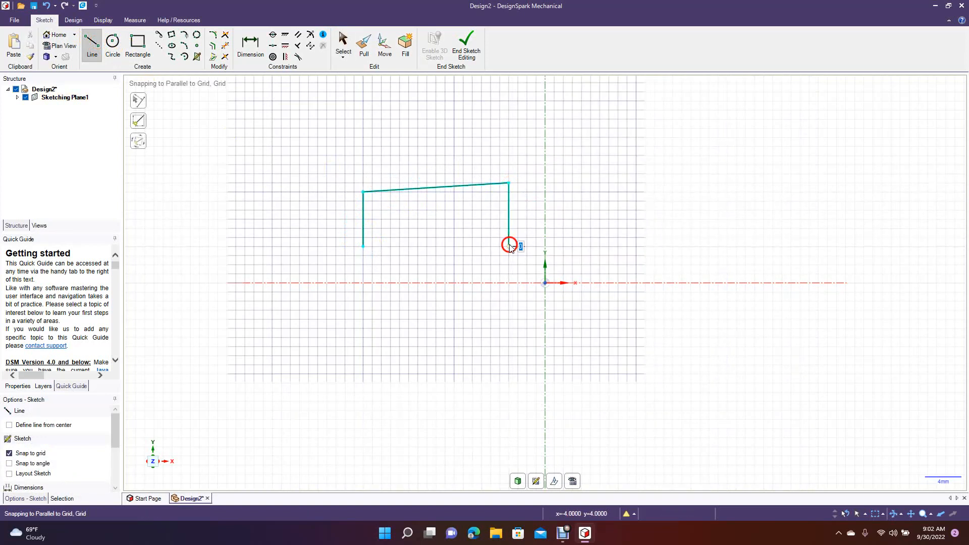
left_click(362, 247)
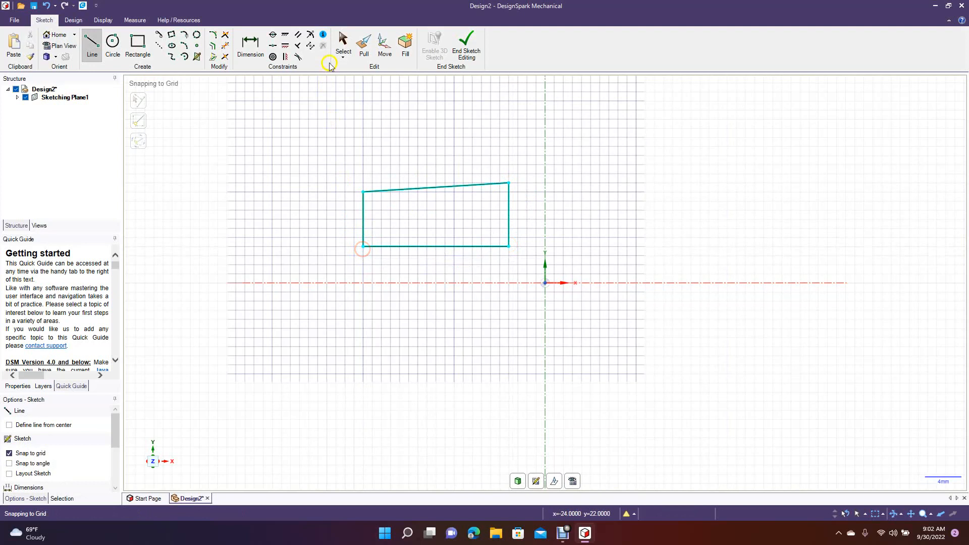
left_click(342, 51)
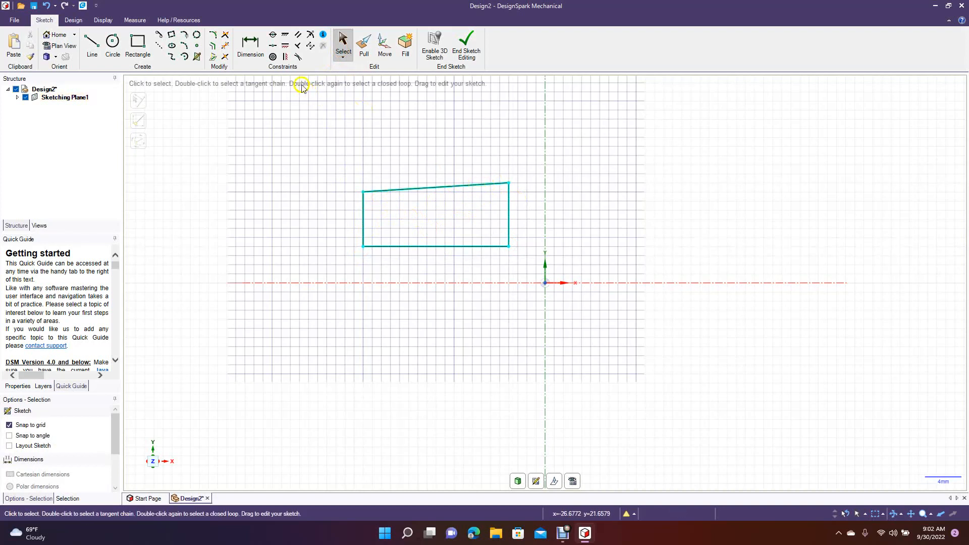
Step: Try a horizontal constraint on the slanted top line, and undo it
left_click(286, 47)
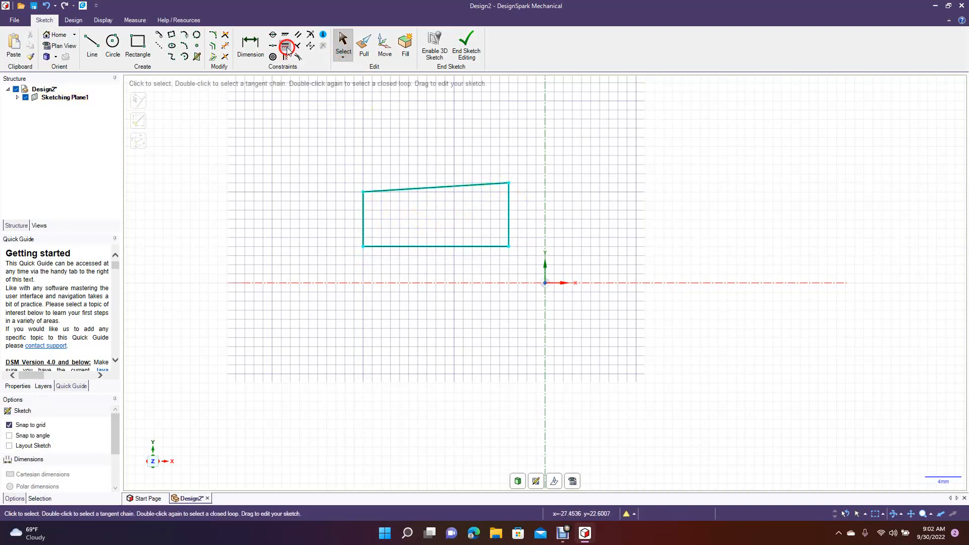
left_click(420, 189)
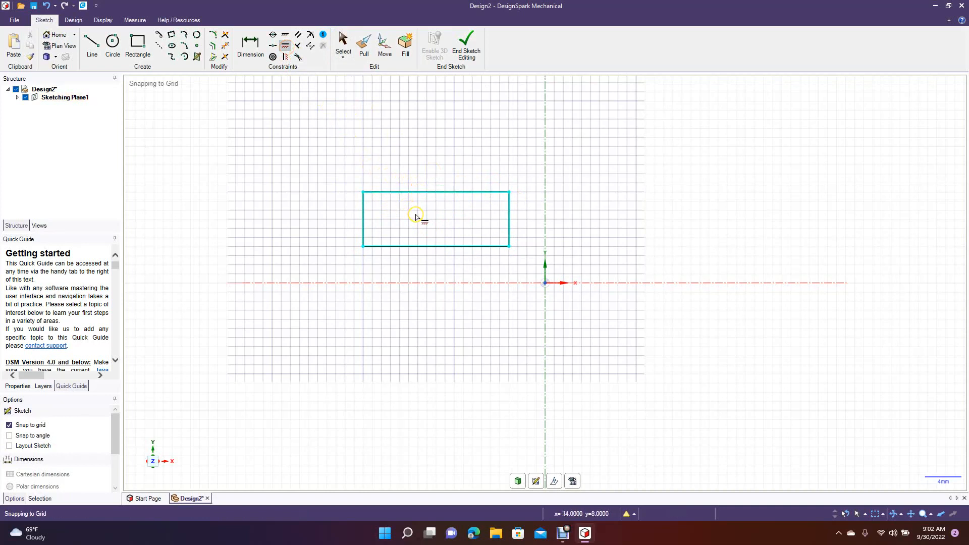
key("ctrl+z")
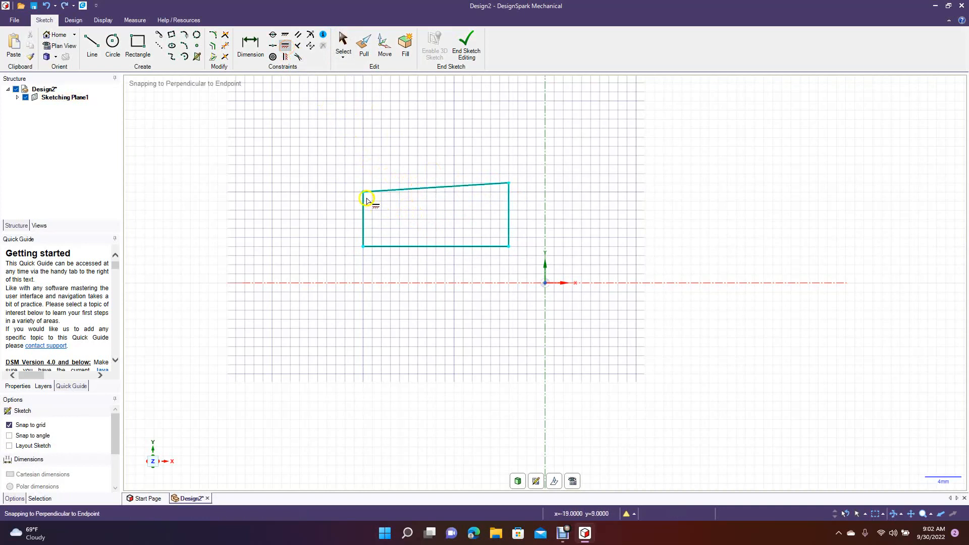
Step: Try a parallel constraint that aligns the bottom line with the slanted top line, and undo it
left_click(301, 39)
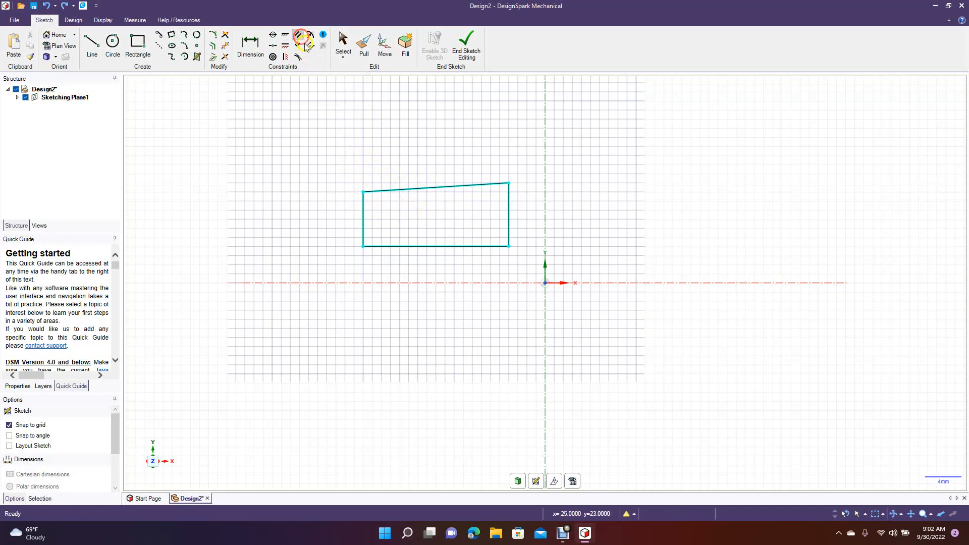
left_click(430, 190)
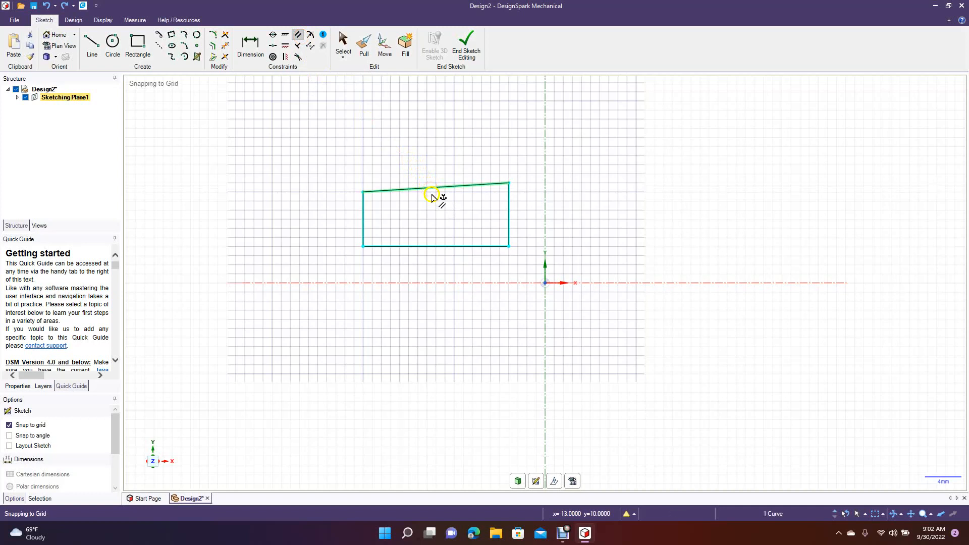
left_click(440, 247)
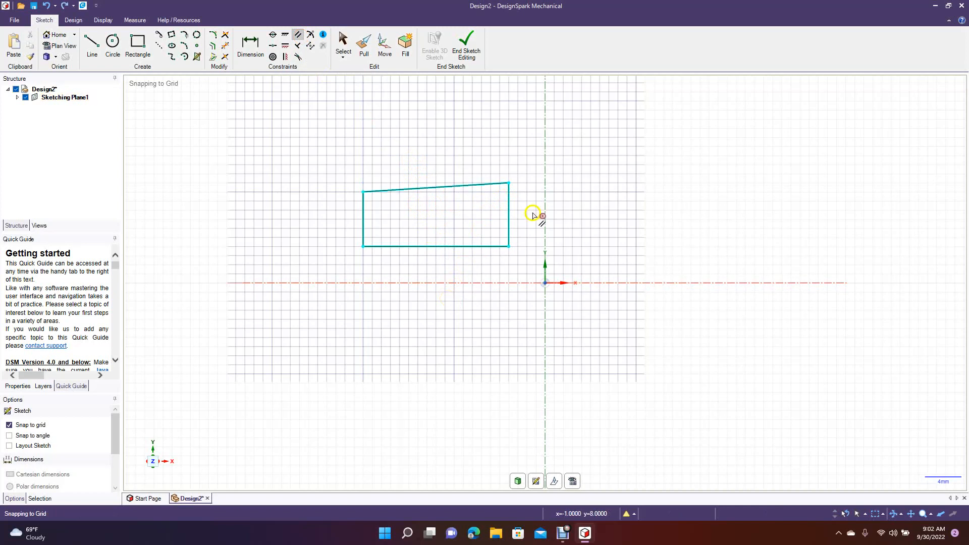
left_click(509, 207)
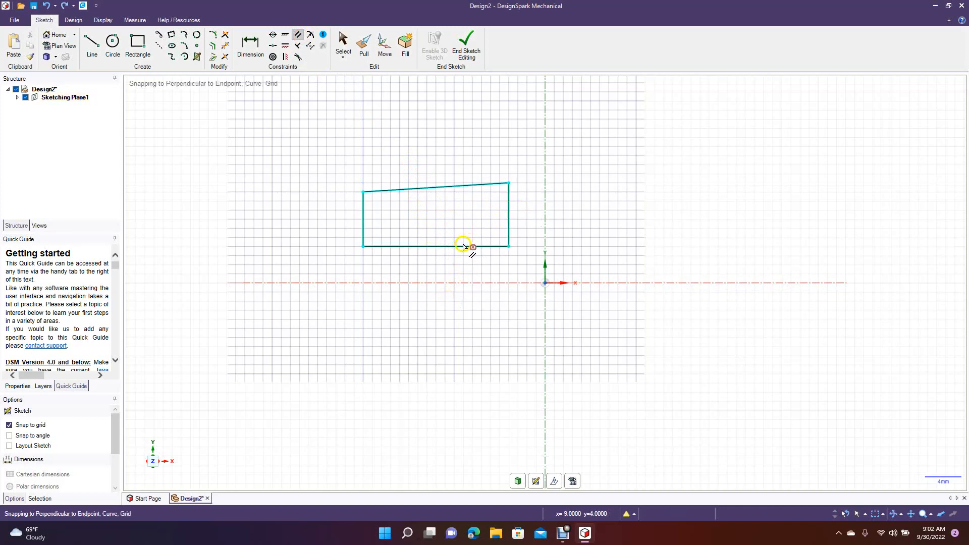
left_click(441, 190)
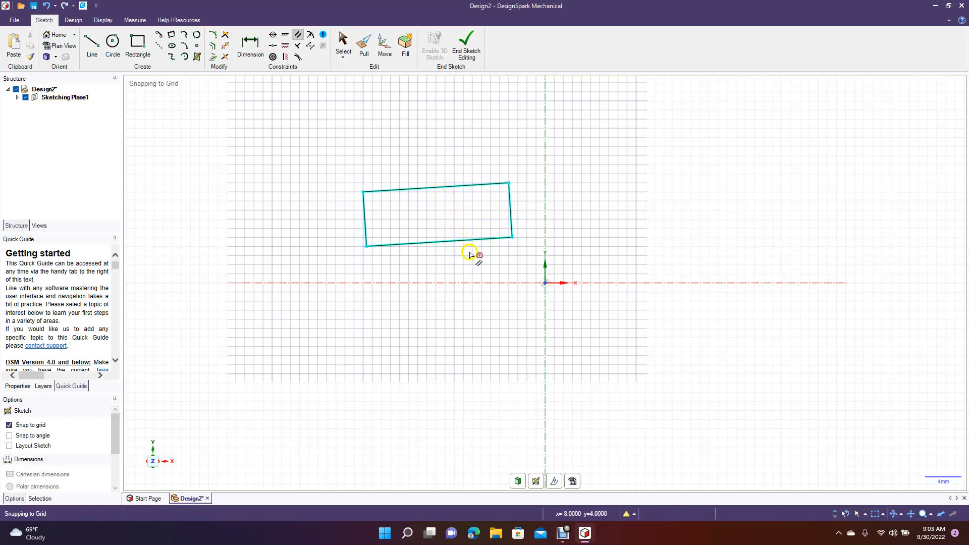
key("ctrl+z")
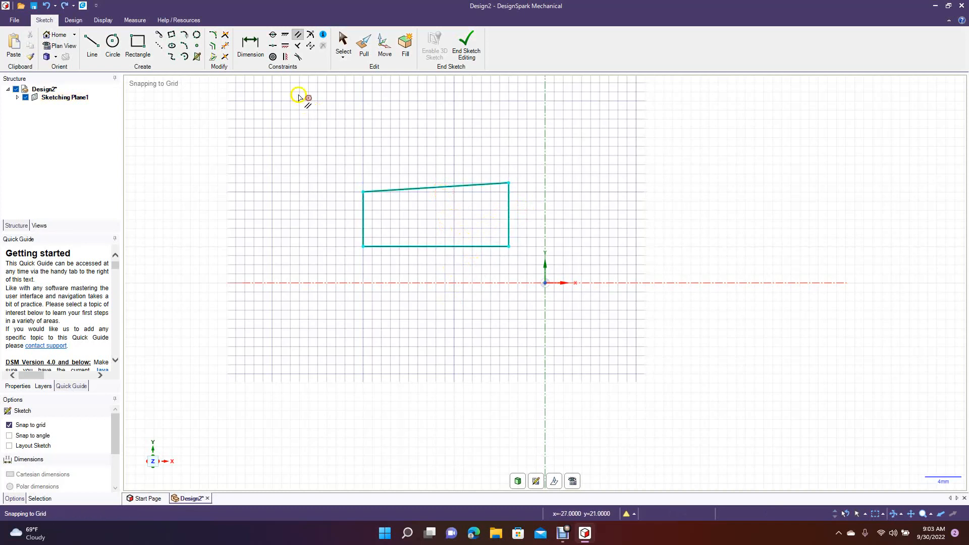
Step: Constrain the slanted top line parallel to the horizontal bottom line
left_click(298, 37)
left_click(433, 189)
left_click(426, 247)
left_click(425, 247)
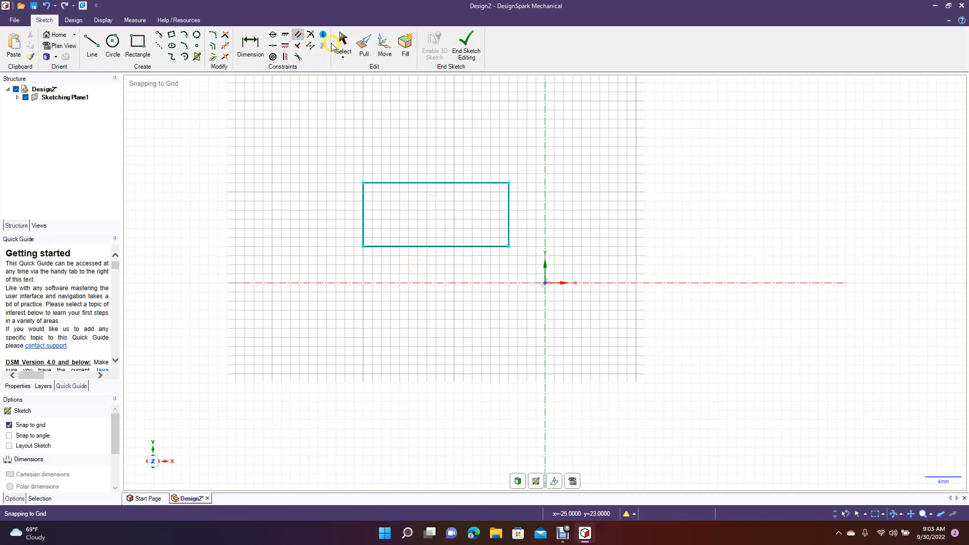
Step: Select the whole four-sided shape and delete it
left_click(342, 45)
left_click_drag(336, 164, 537, 283)
key("Delete")
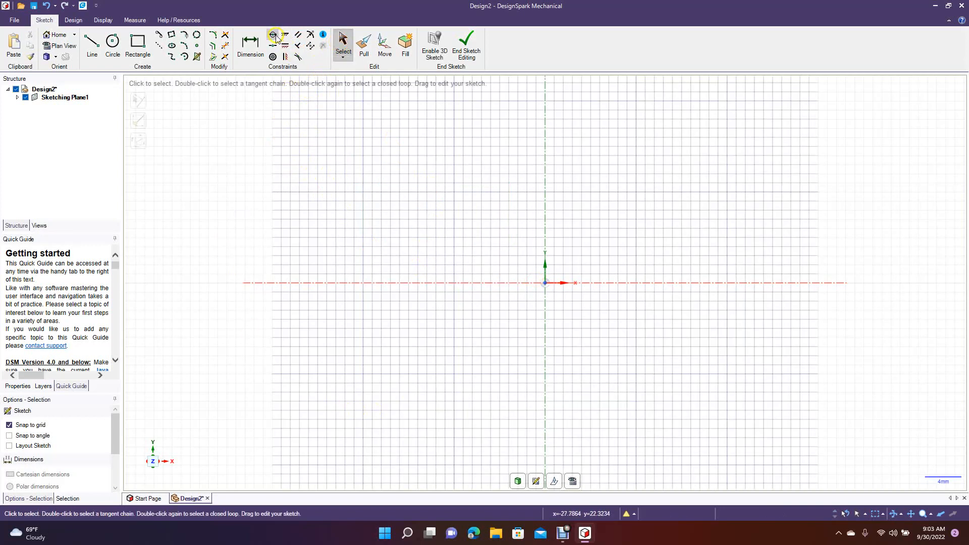
Step: Draw a circle about 15 mm in diameter centred at x = -20, y = 5
left_click(113, 43)
left_click(363, 237)
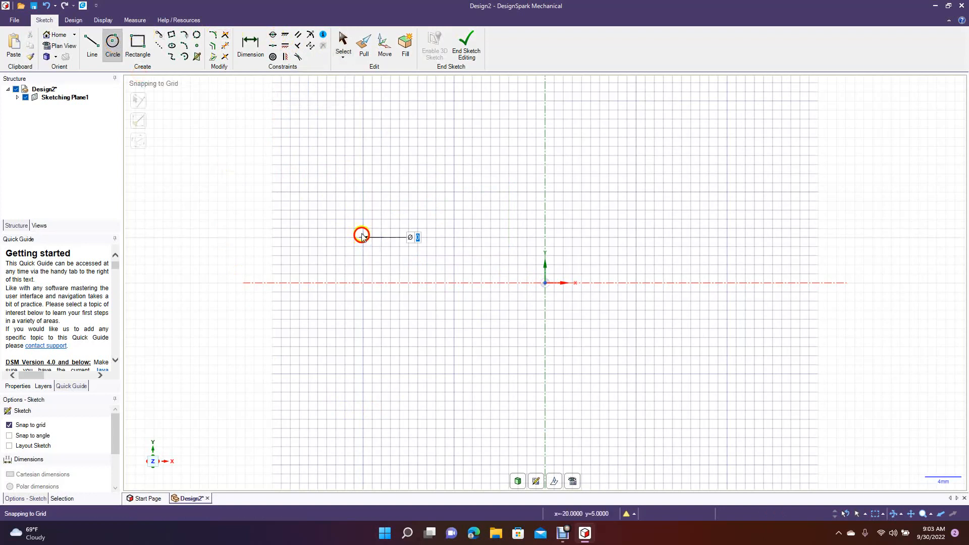
left_click(394, 180)
left_click(343, 43)
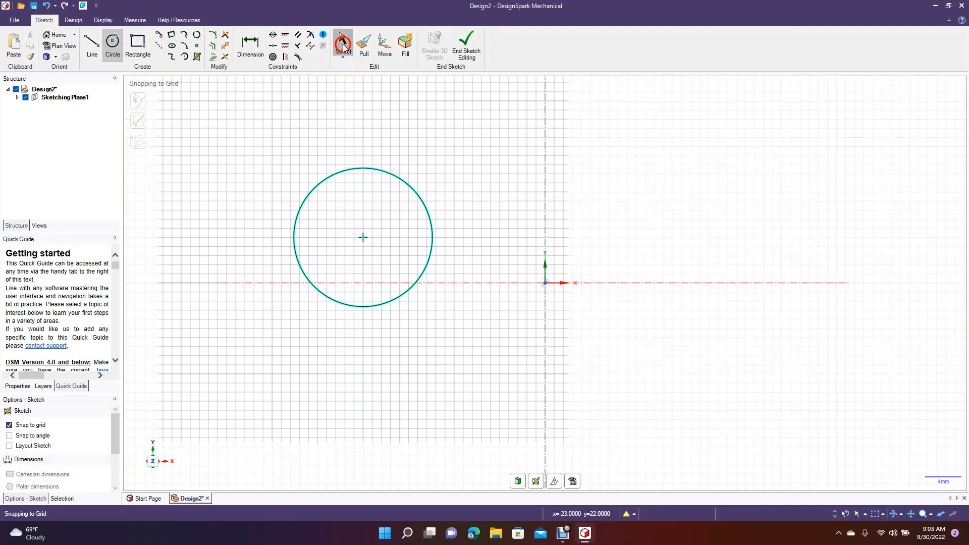
Step: Draw a horizontal line about 20 mm long beside the circle, from x = -8 to x = 12 at y = 5
left_click(92, 45)
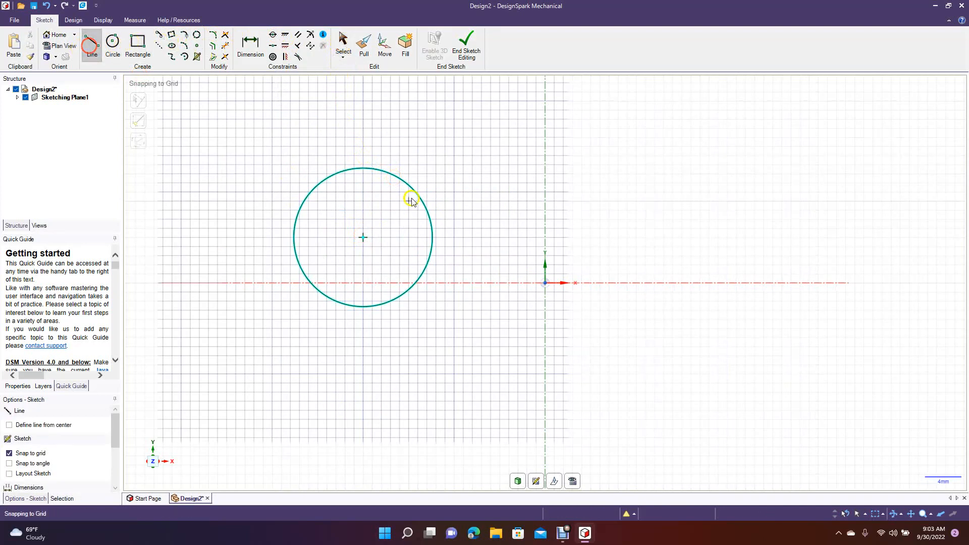
left_click(472, 238)
left_click(654, 237)
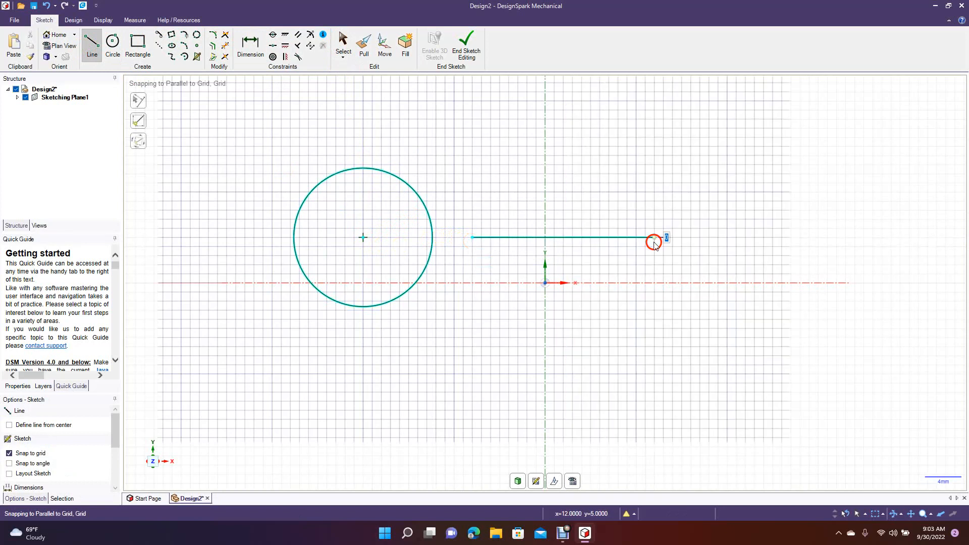
left_click(344, 44)
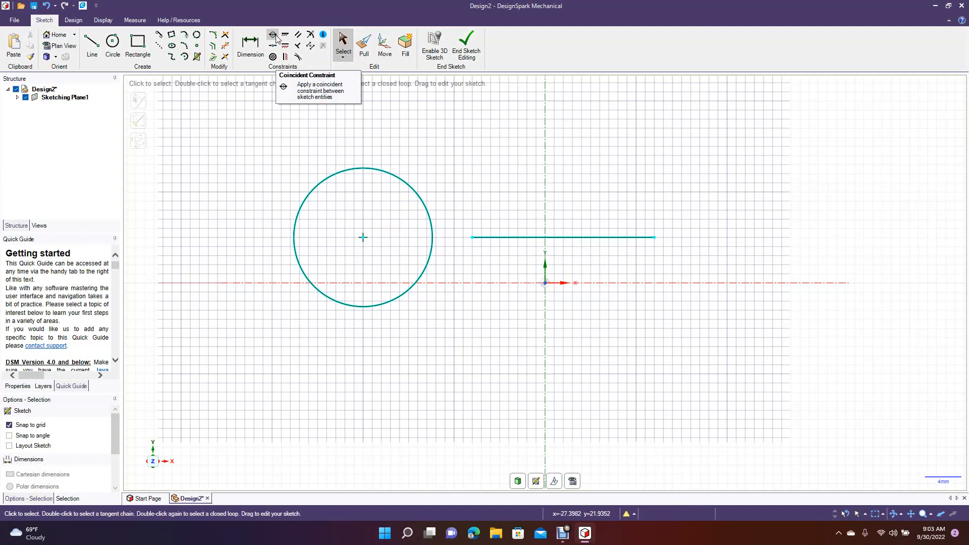
Step: Try a coincident constraint between the circle's centre and the near endpoint of the horizontal line, and undo it
left_click(274, 36)
left_click(364, 238)
left_click(474, 239)
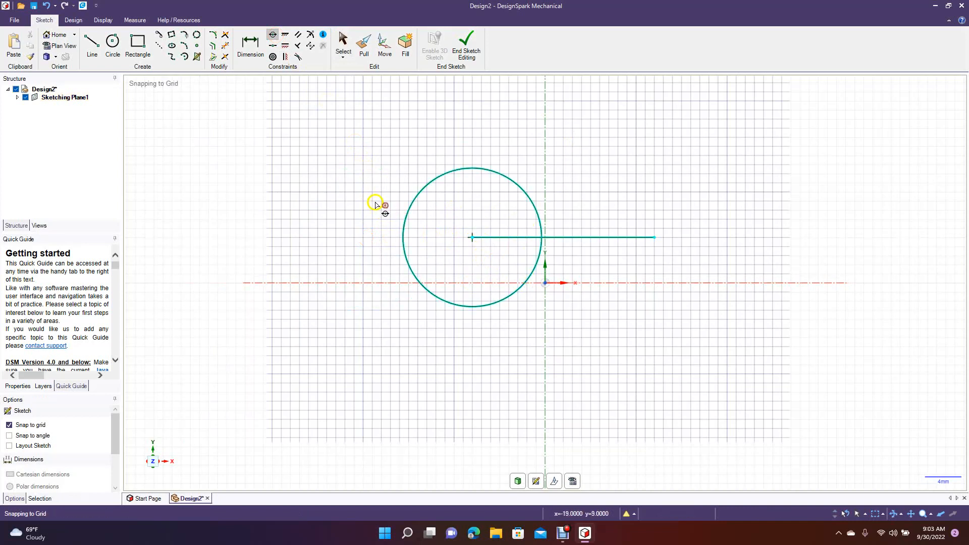
key("ctrl+z")
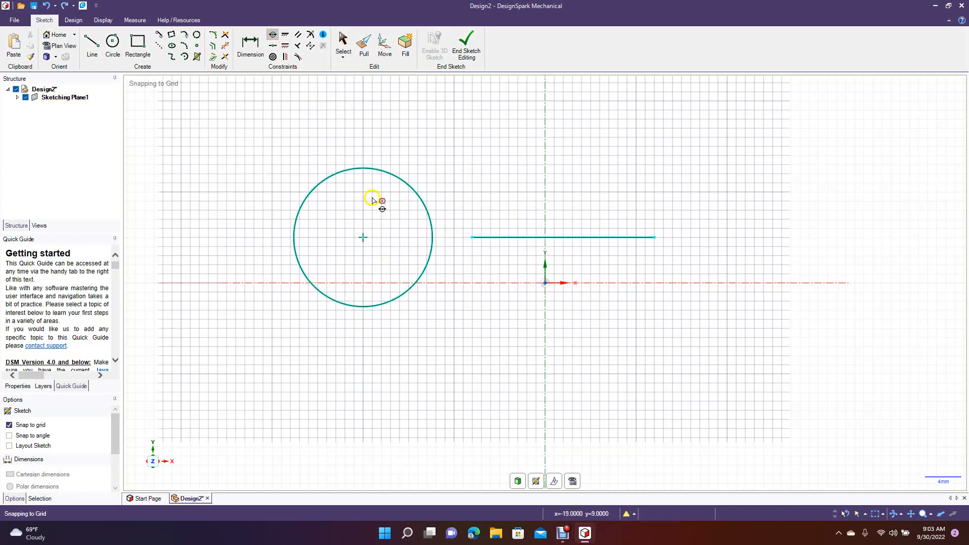
Step: Try a concentric constraint between the circle's centre and the near endpoint of the horizontal line, and undo it
left_click(274, 56)
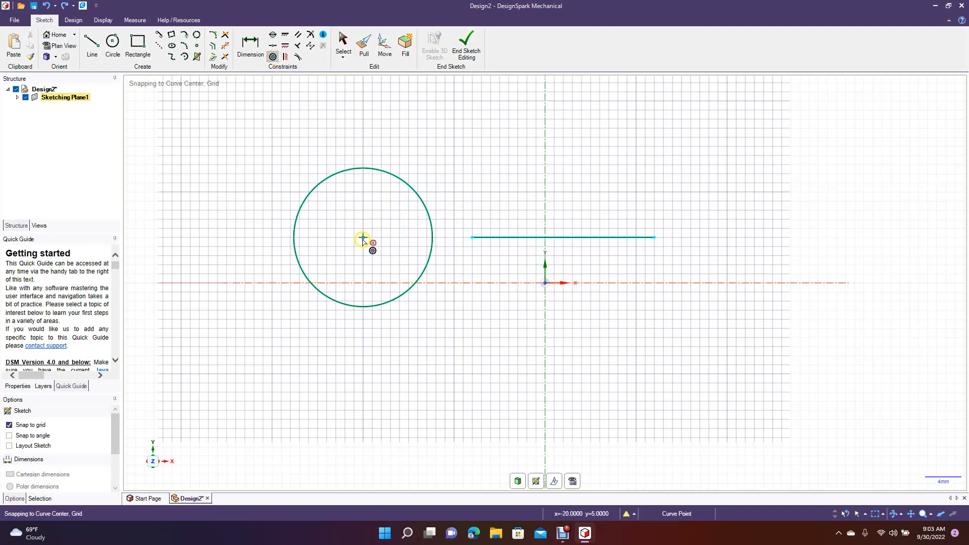
left_click(364, 239)
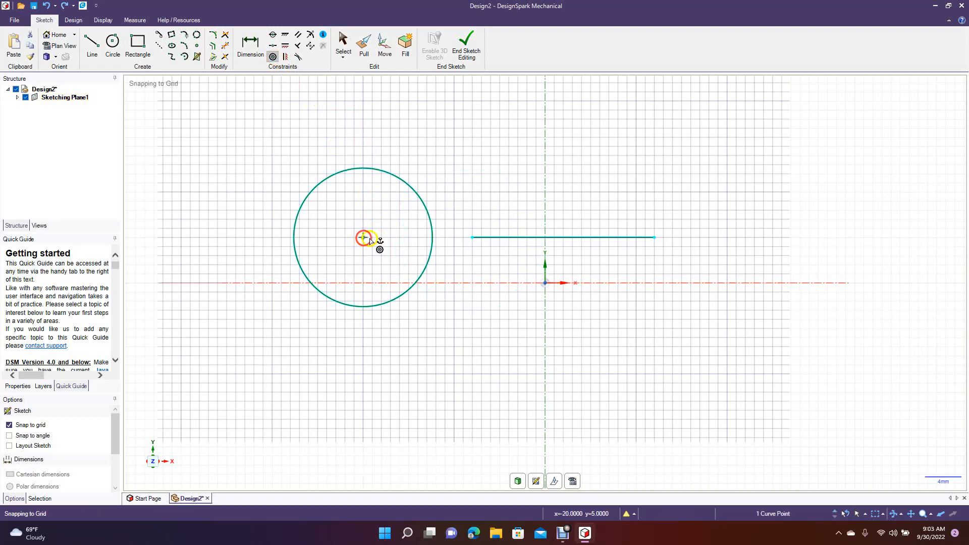
left_click(479, 238)
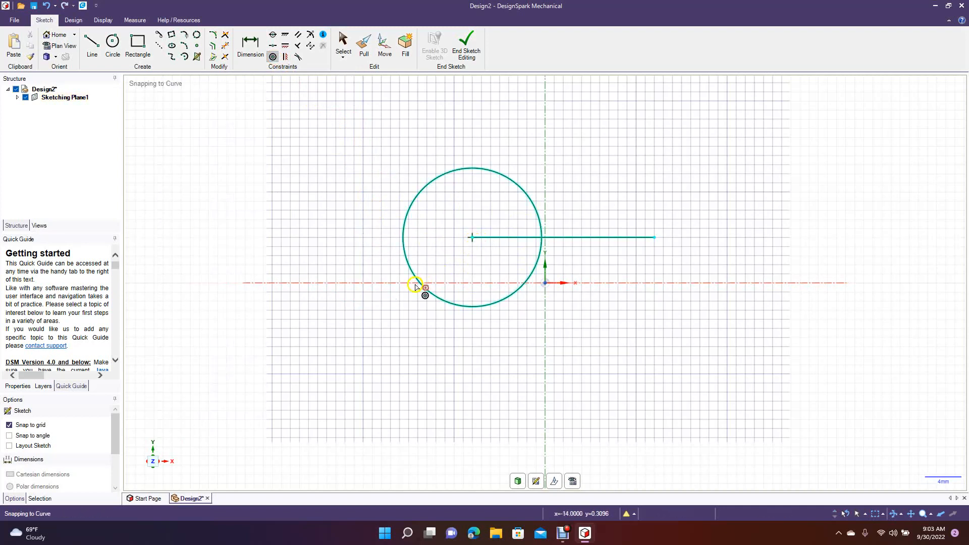
key("ctrl+z")
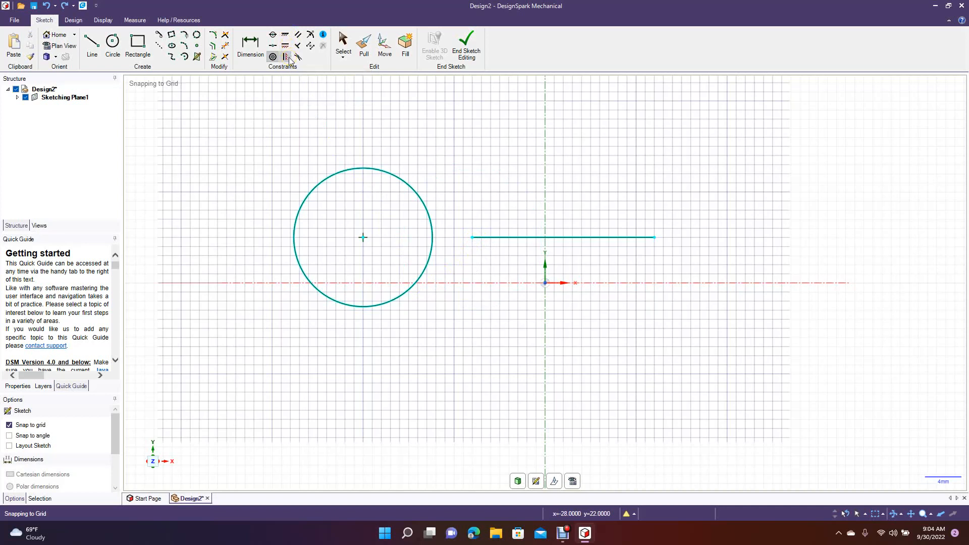
Step: Select the circle and the horizontal line and delete them
left_click(343, 43)
mouse_move(274, 155)
left_mouse_down()
mouse_move(567, 308)
mouse_move(729, 359)
left_mouse_up()
key("Delete")
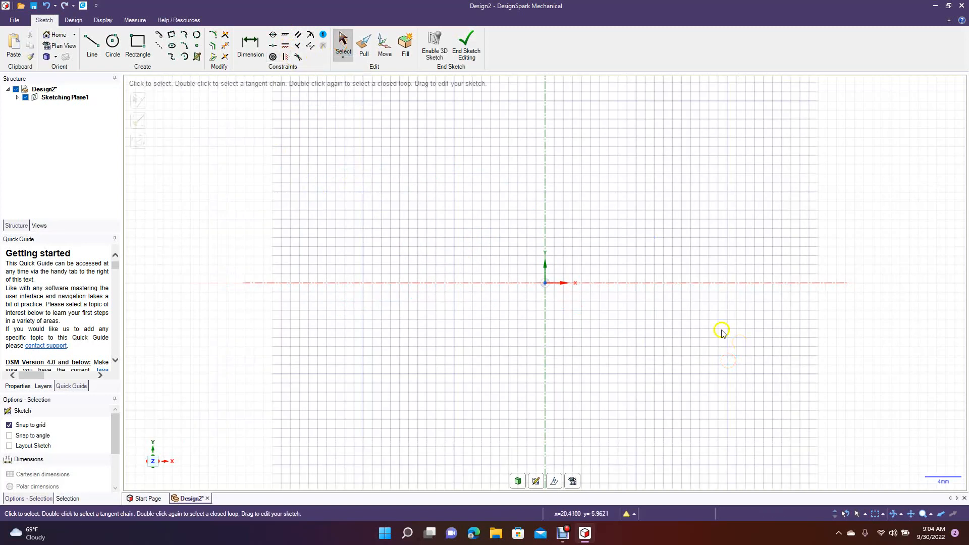
Step: Draw a vertical line about 24 mm long at x = -20, crossing the horizontal axis
left_click(96, 43)
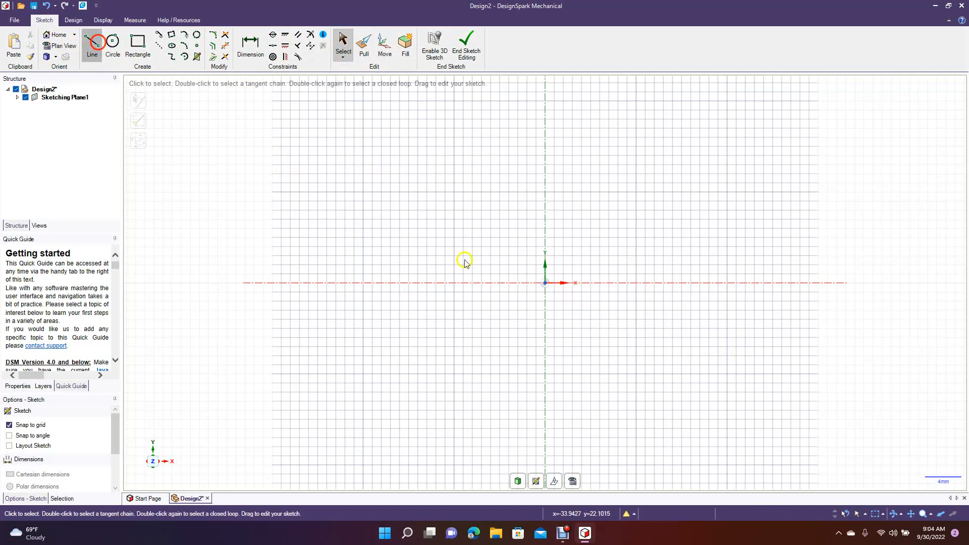
left_click(363, 146)
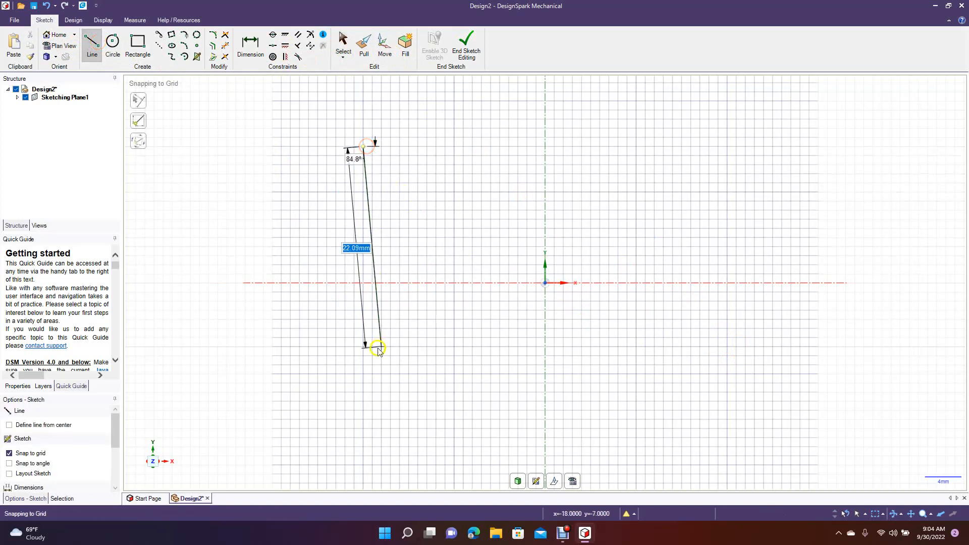
left_click(364, 363)
left_click(342, 40)
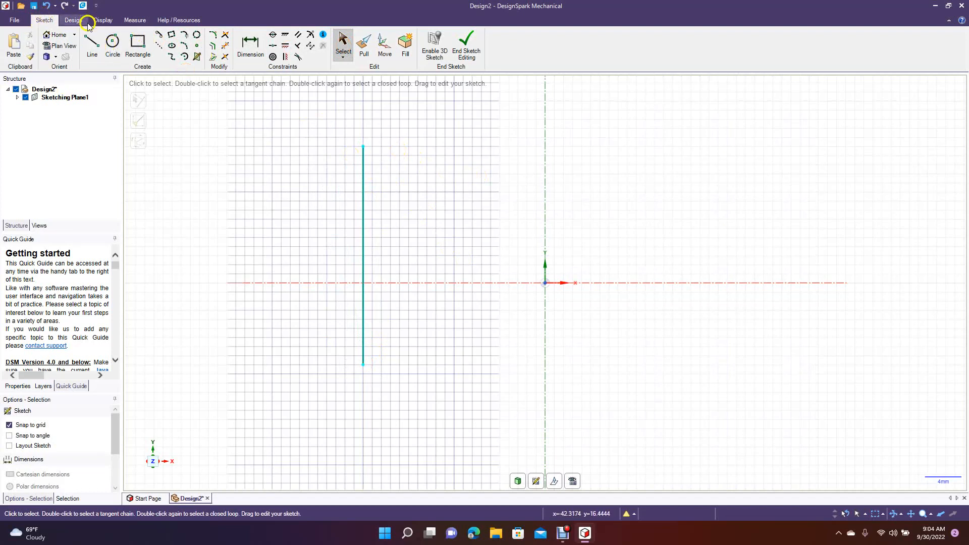
Step: Draw a slightly slanted line about 24 mm long beside the vertical one, starting about 4 mm away at its upper end
left_click(92, 44)
left_click(398, 147)
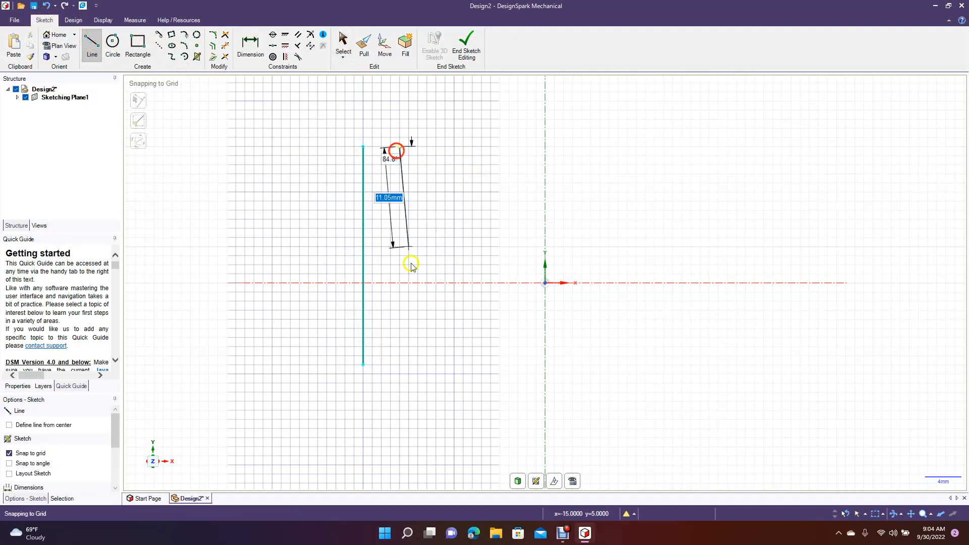
left_click(408, 365)
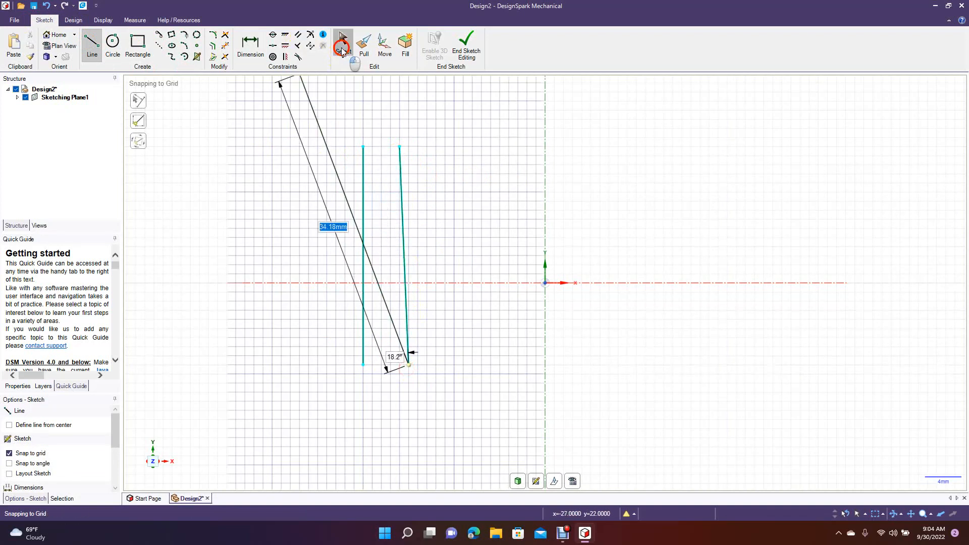
left_click(342, 46)
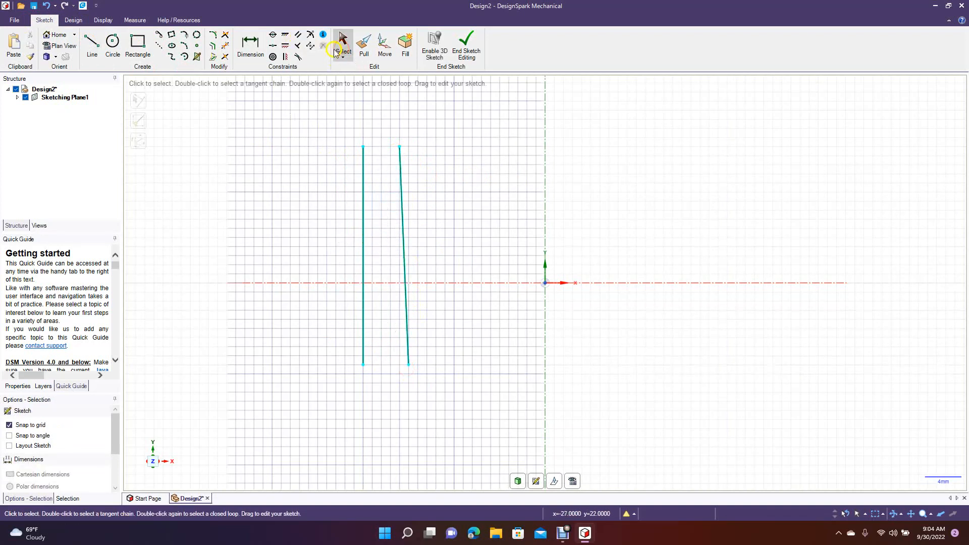
Step: Apply a vertical constraint to the slanted line
left_click(285, 57)
left_click(398, 218)
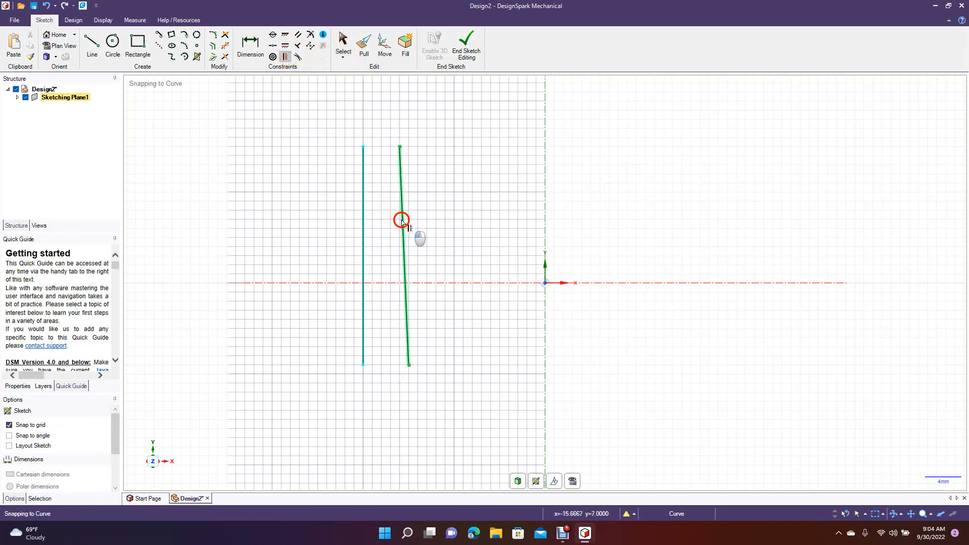
left_click(345, 40)
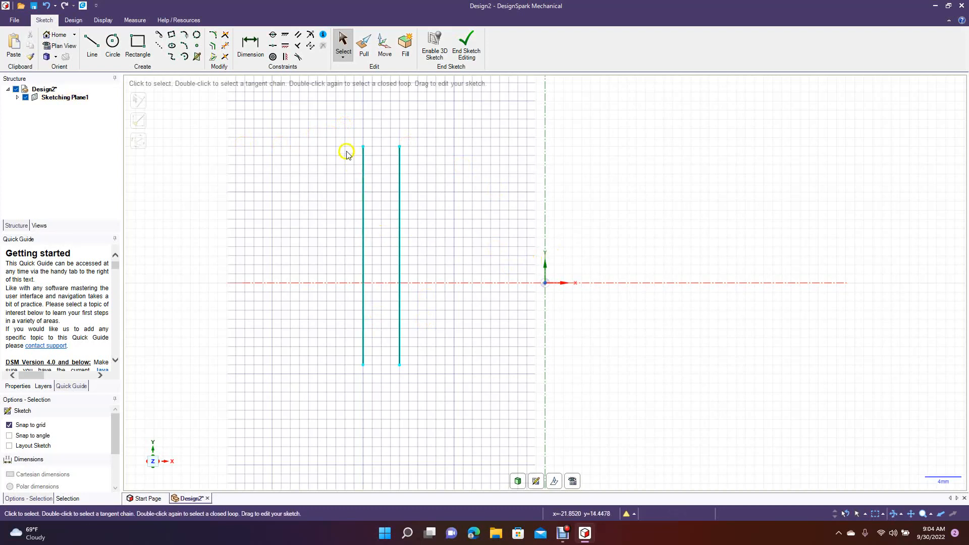
Step: Select both vertical lines together and delete them from the sketch
left_click(300, 56)
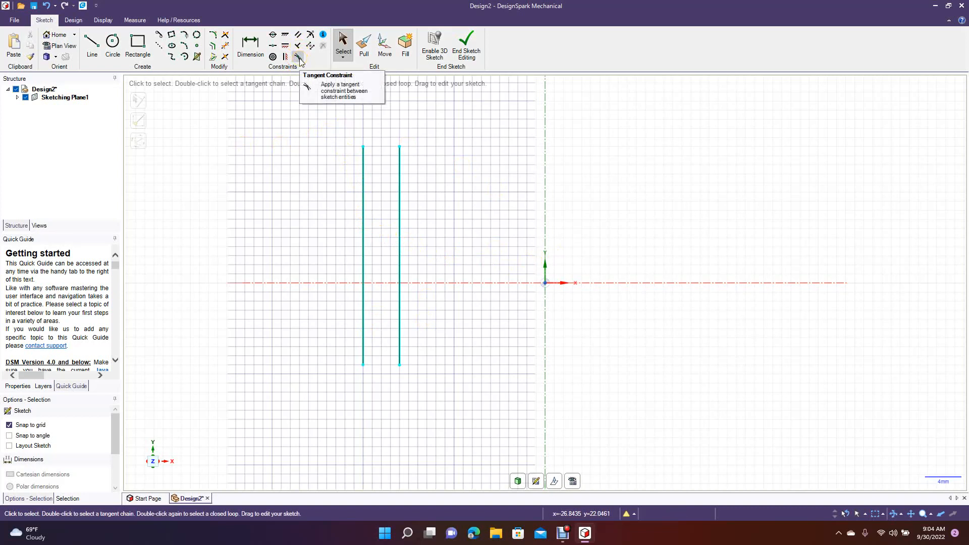
left_click(350, 99)
left_click(349, 120)
left_click_drag(350, 122, 468, 496)
key("Delete")
left_click(240, 291)
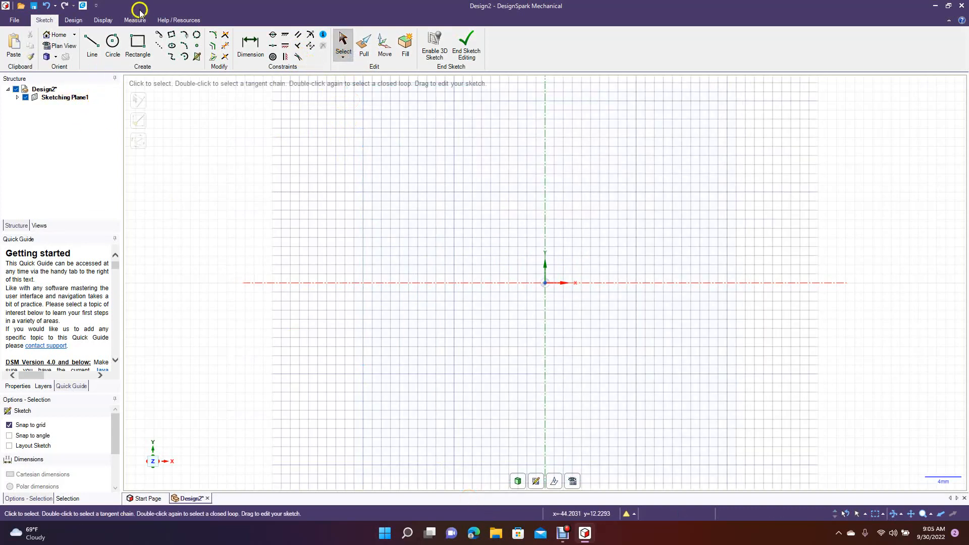
Step: Draw a 17 mm diameter circle centred at x = -25, y = 4
left_click(109, 44)
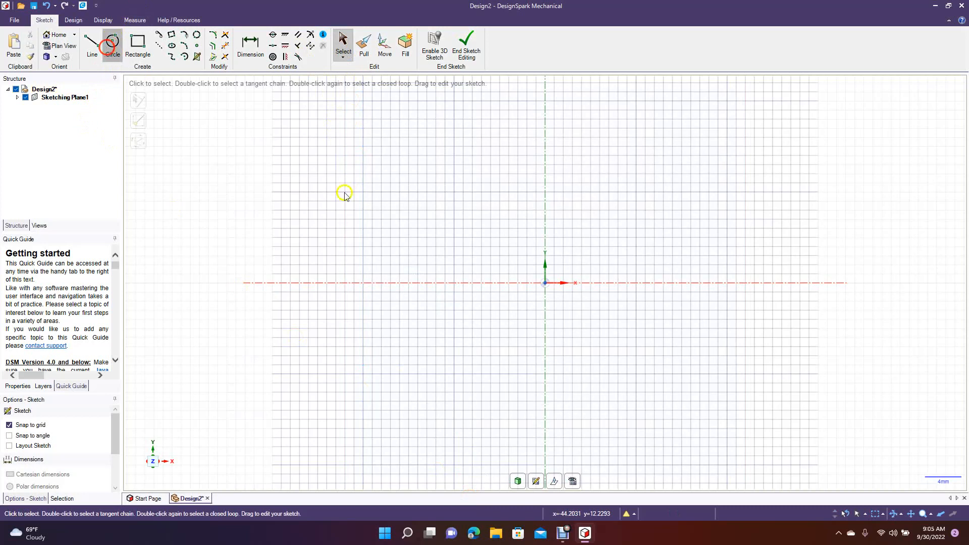
left_click(318, 249)
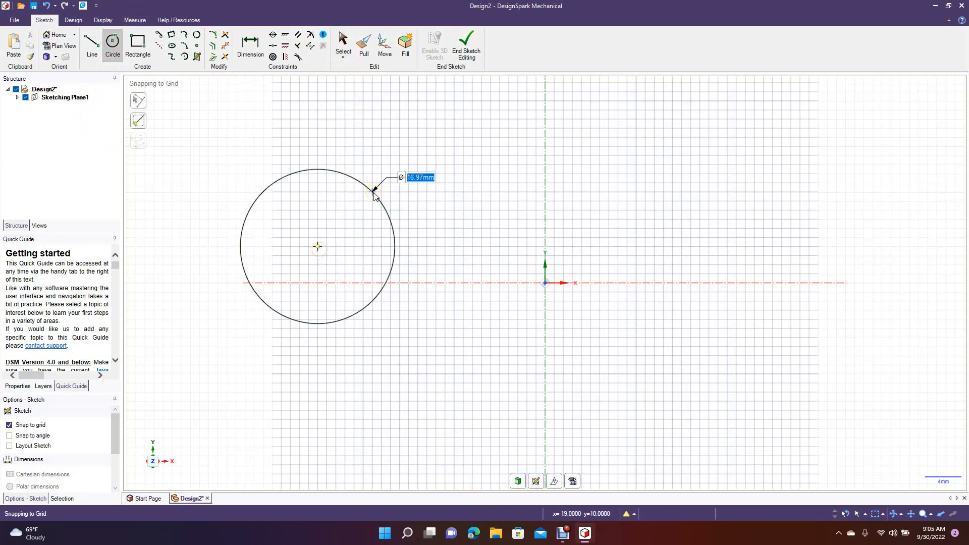
type("17")
key("Return")
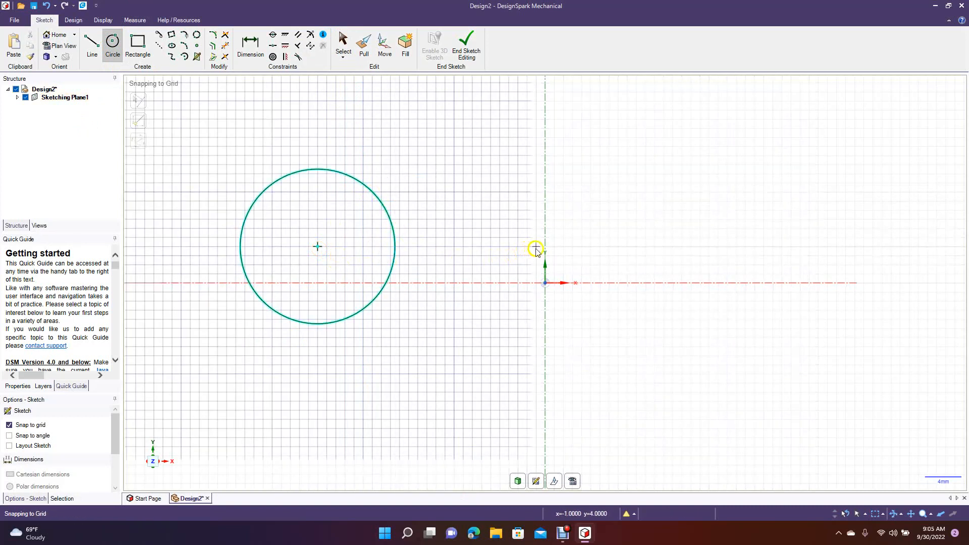
Step: Draw a 10 mm diameter circle centred at x = 4, y = 4, level with the larger circle
left_click(582, 247)
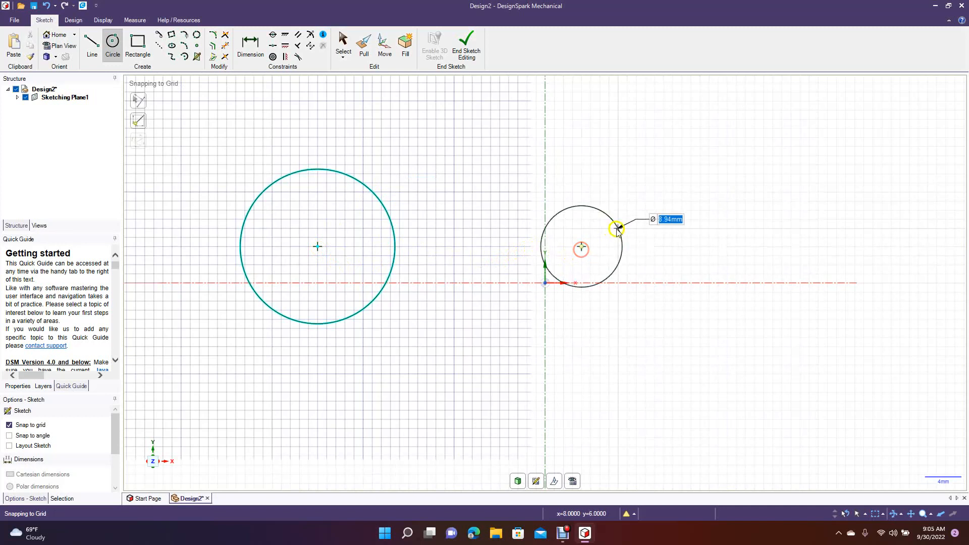
type("10")
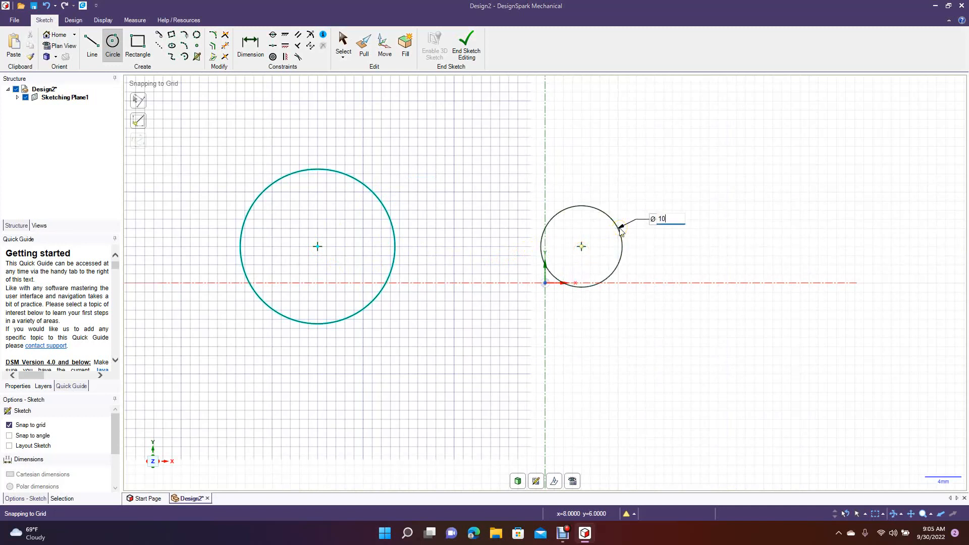
key("Return")
left_click(346, 54)
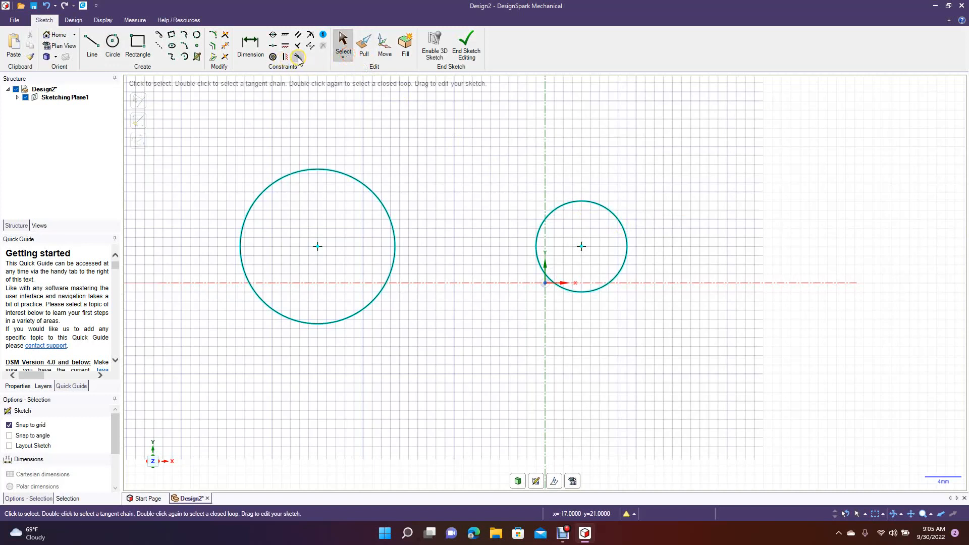
Step: Draw a slanted line from just above the large circle to just above the small circle
left_click(96, 47)
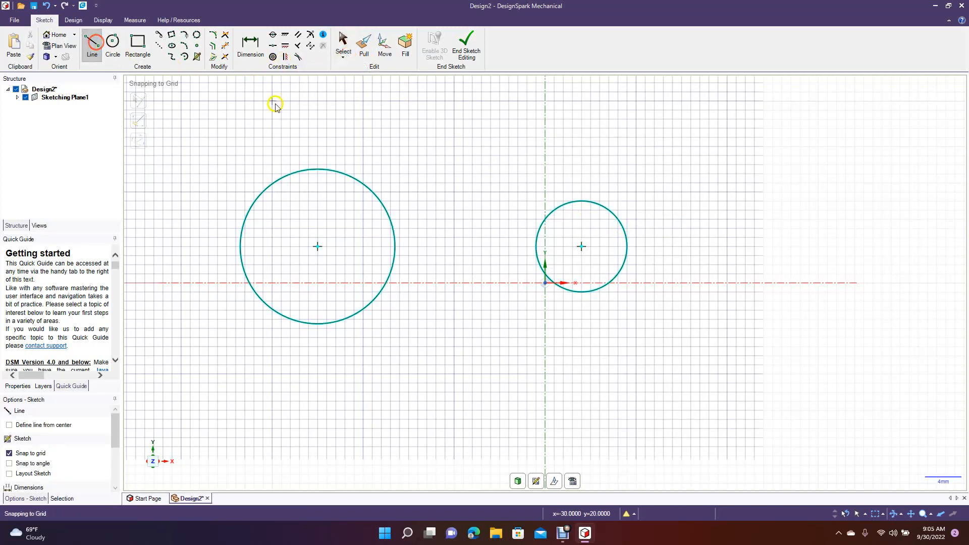
left_click(319, 157)
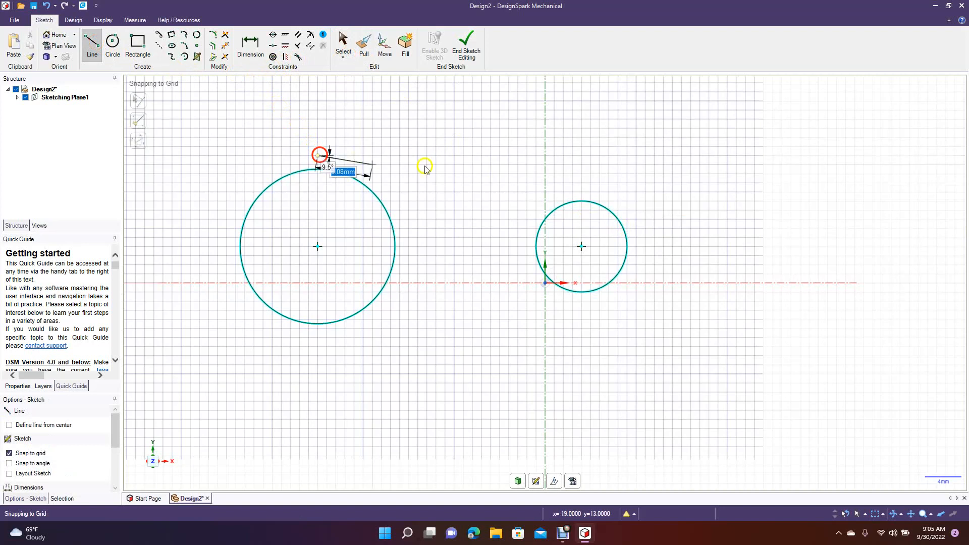
left_click(581, 192)
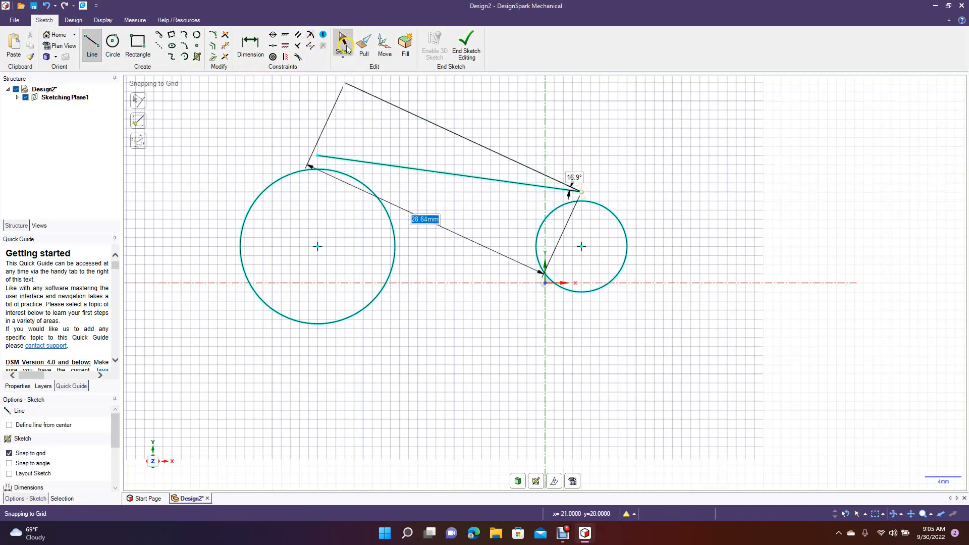
left_click(345, 44)
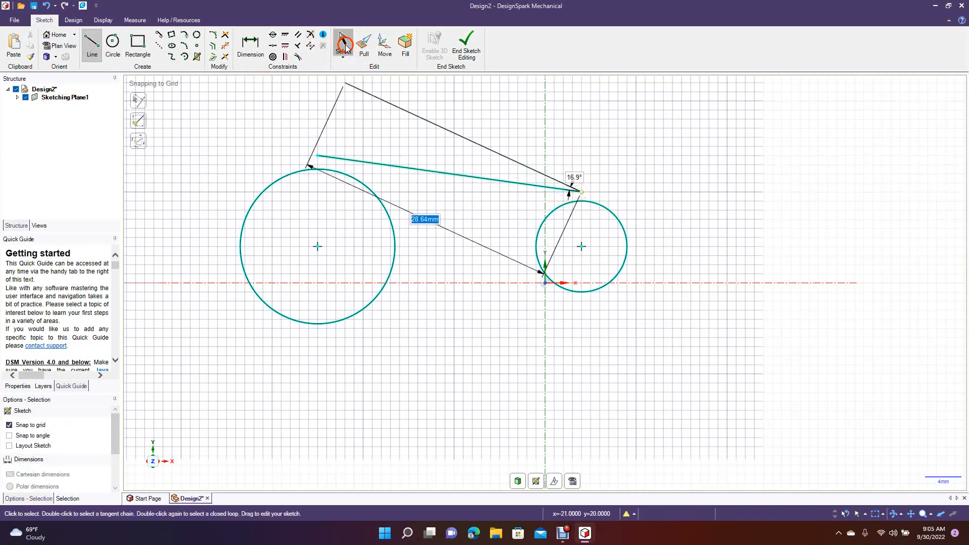
Step: Apply tangent constraints between the slanted line and the large circle, and between the line and the small circle
left_click(298, 58)
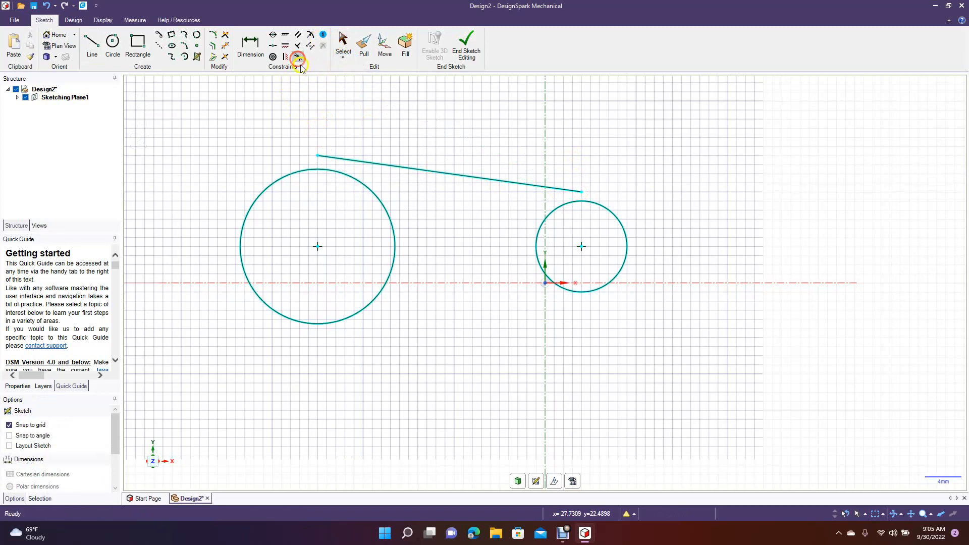
left_click(321, 157)
left_click(326, 170)
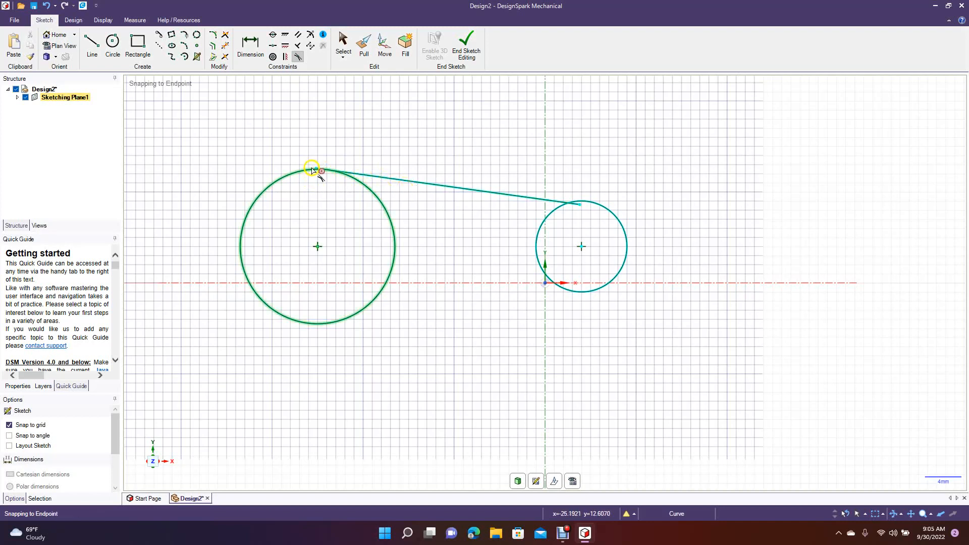
left_click(574, 204)
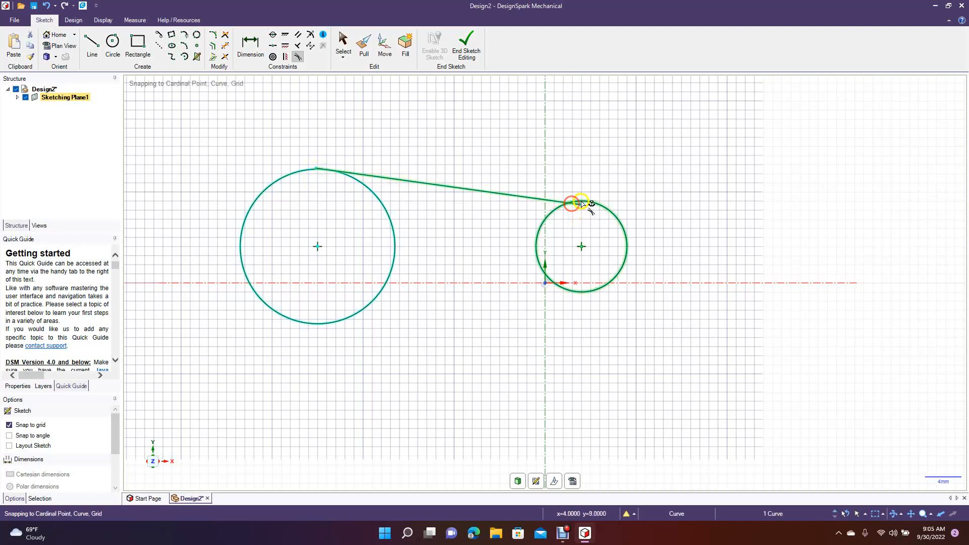
left_click(583, 202)
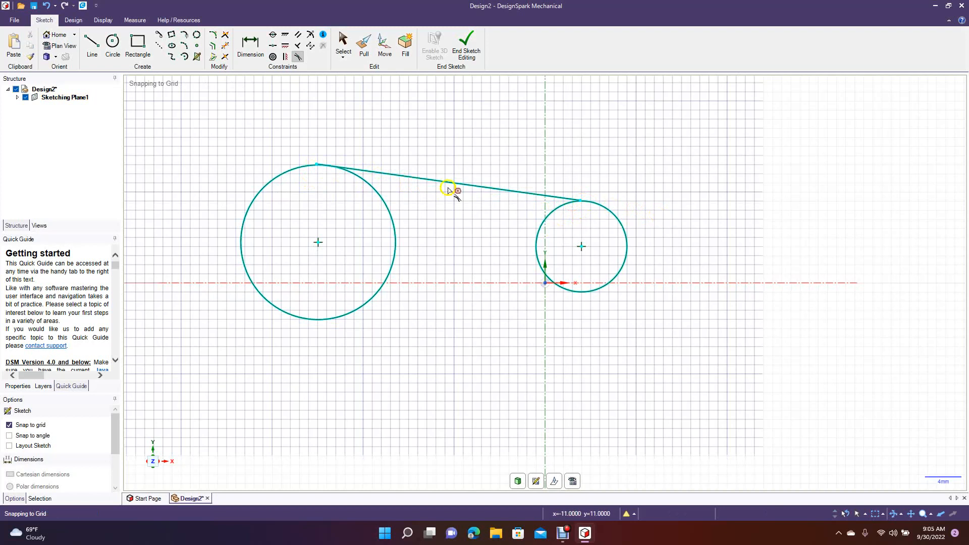
left_click(341, 41)
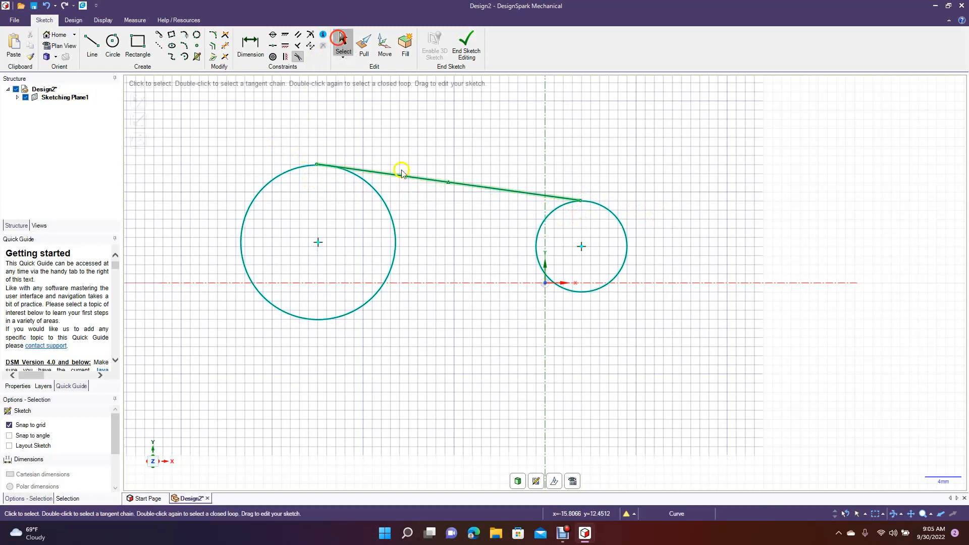
left_click(415, 198)
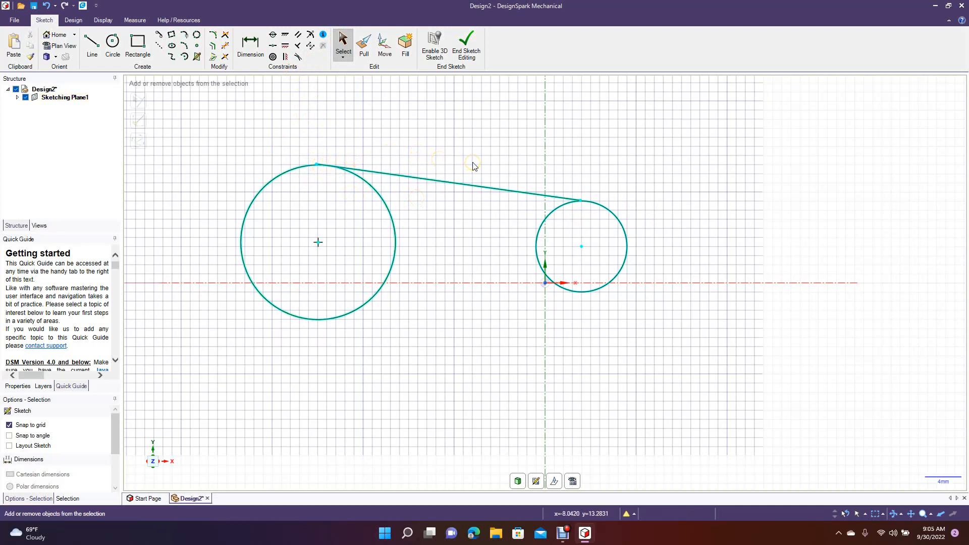
Step: Undo both tangent constraints on the slanted line and leave the Tangent constraint tool
key("ctrl+z")
key("ctrl+z")
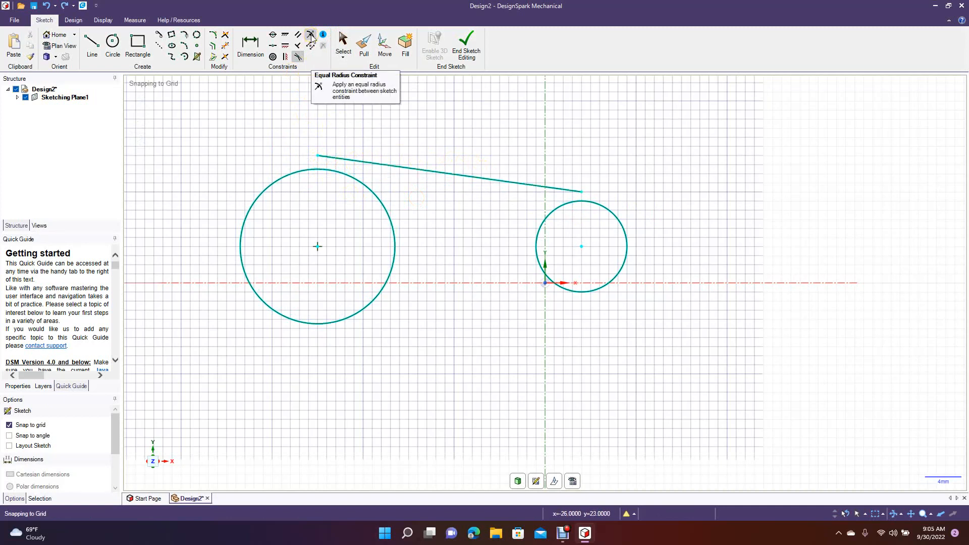
left_click(347, 48)
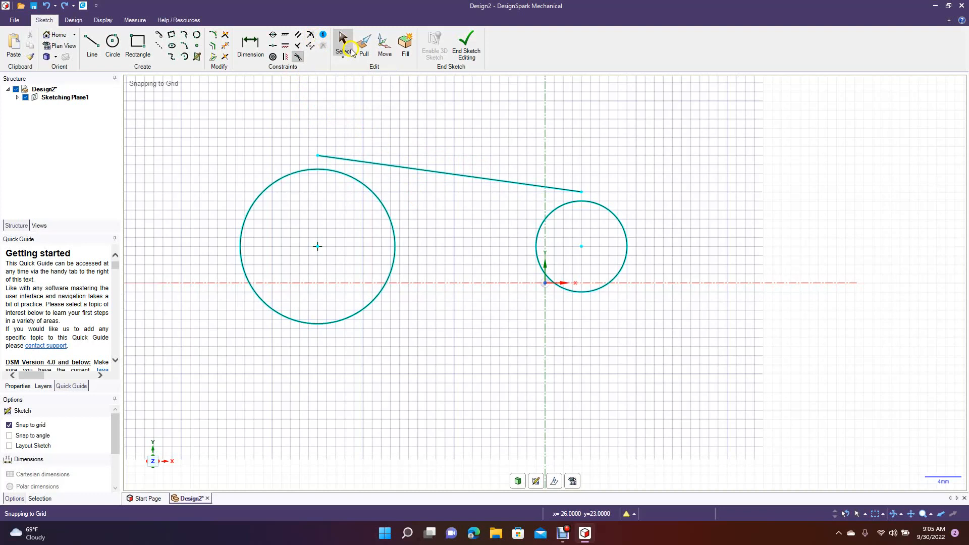
Step: Delete the slanted line and both circles from the sketch
left_click(346, 160)
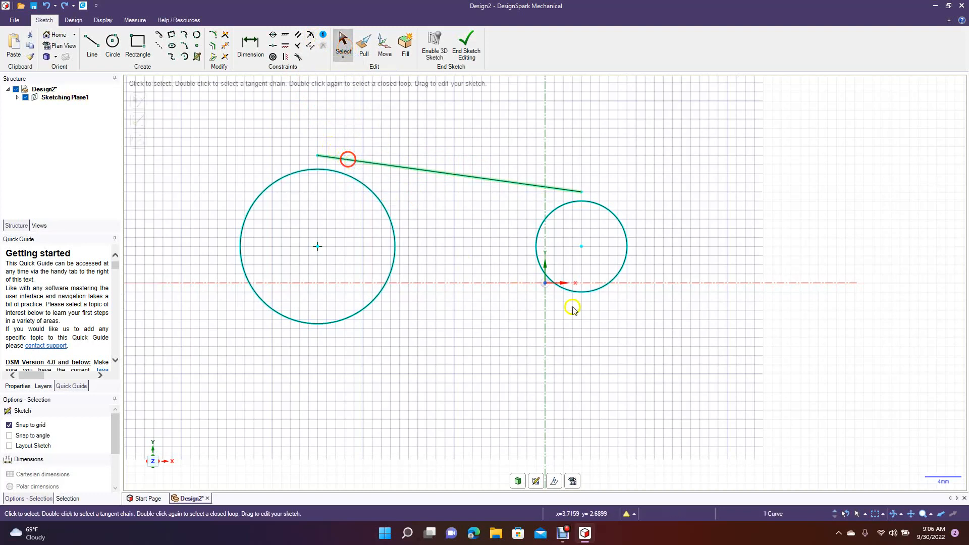
key("Delete")
left_click(271, 177)
left_click_drag(271, 177, 655, 377)
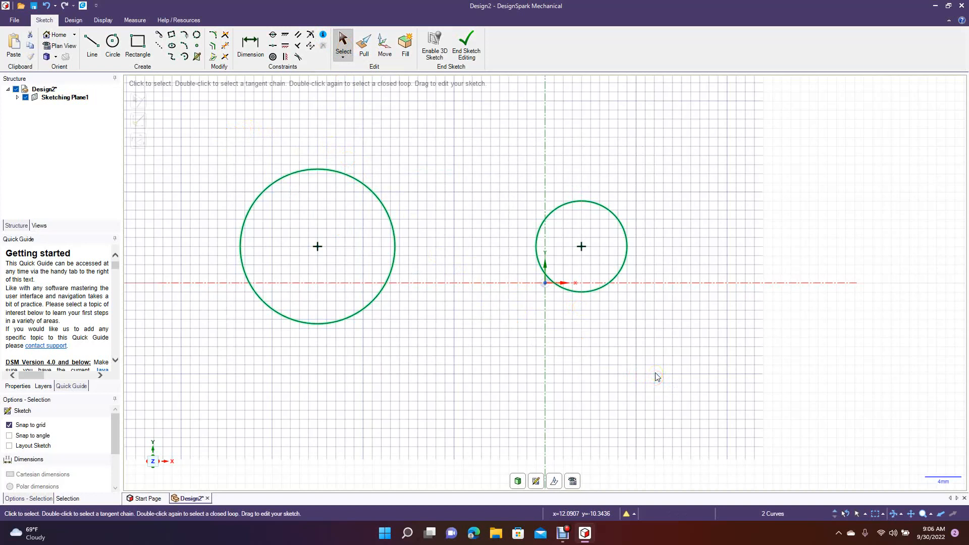
key("Delete")
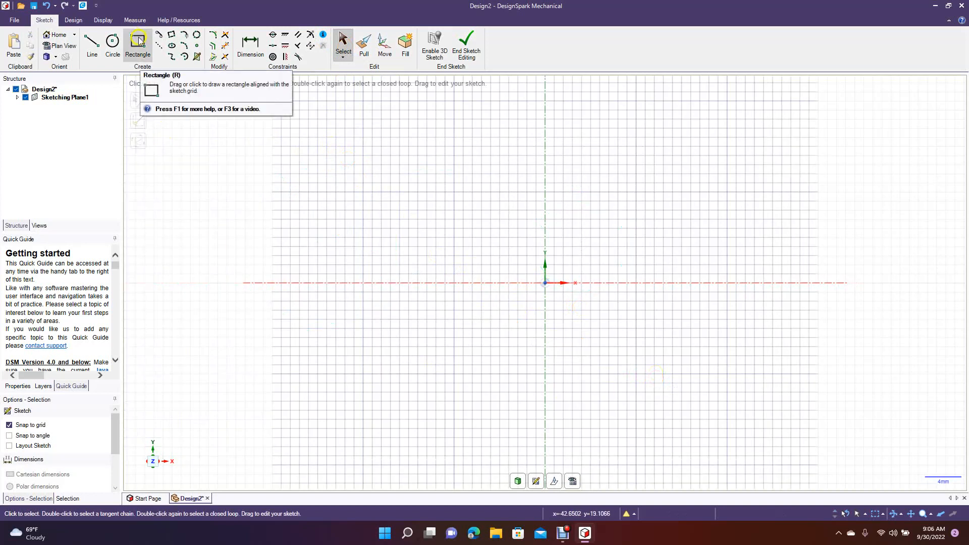
Step: Draw a rectangle 41 mm wide and 28 mm high around the origin, with its upper-left corner at x = -25, y = 16
left_click(113, 41)
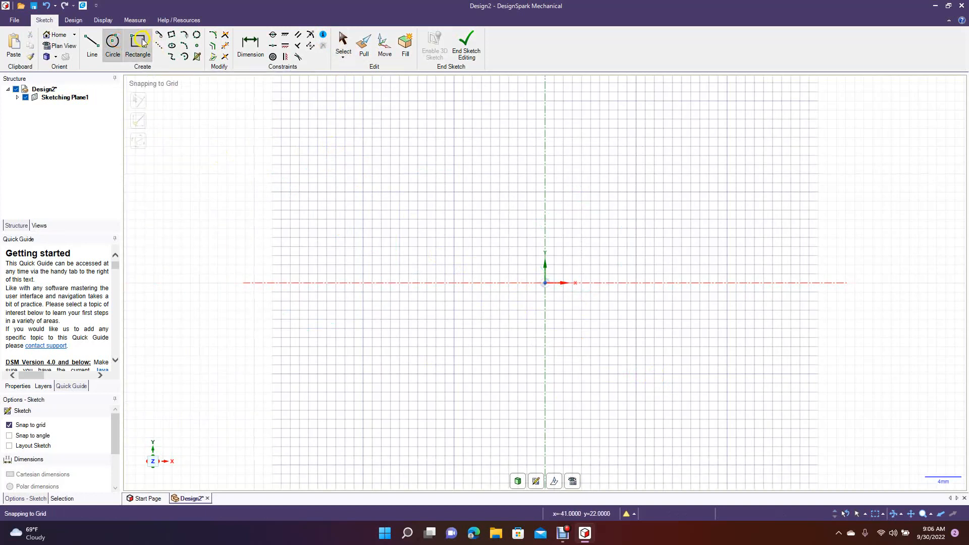
left_click(141, 42)
left_click(320, 138)
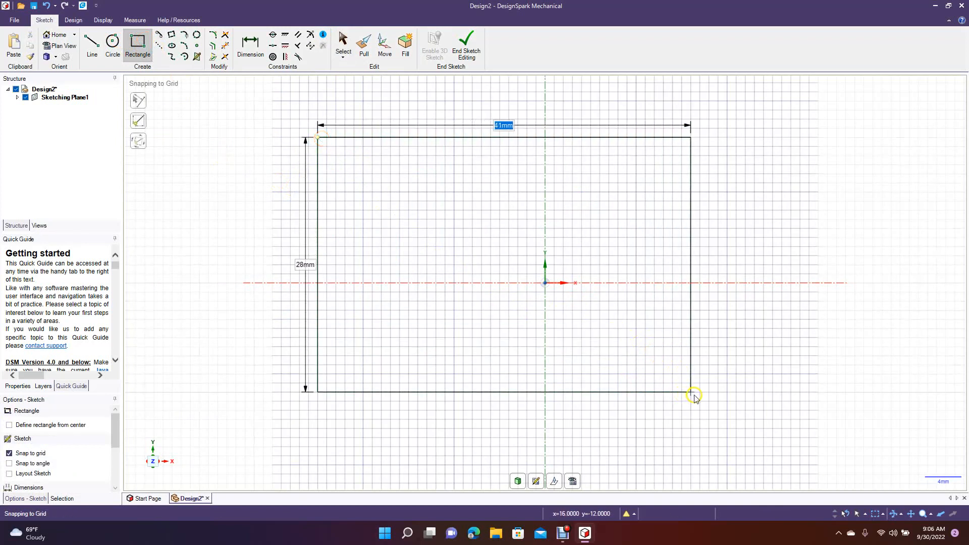
left_click(694, 396)
left_click(343, 45)
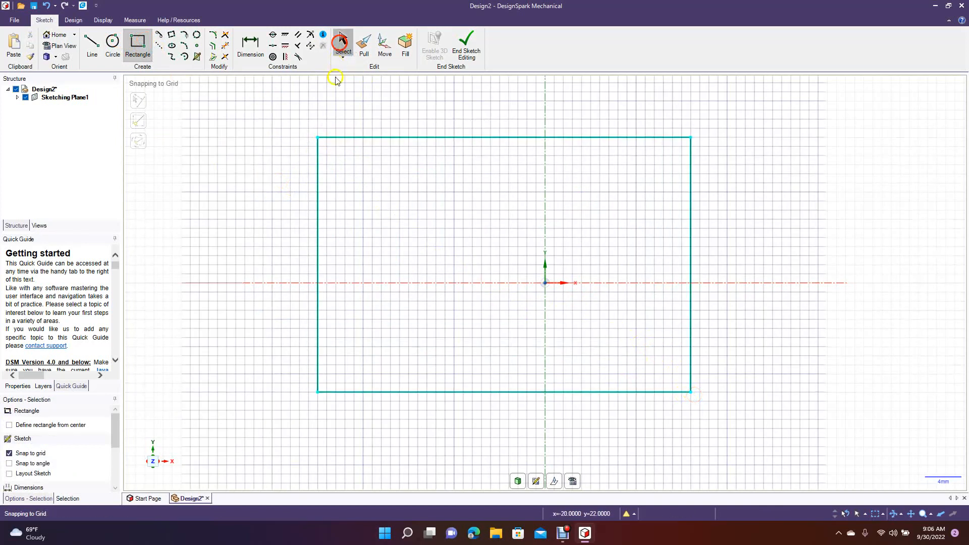
Step: Round the rectangle's upper-left corner with a 3 mm radius
left_click(216, 39)
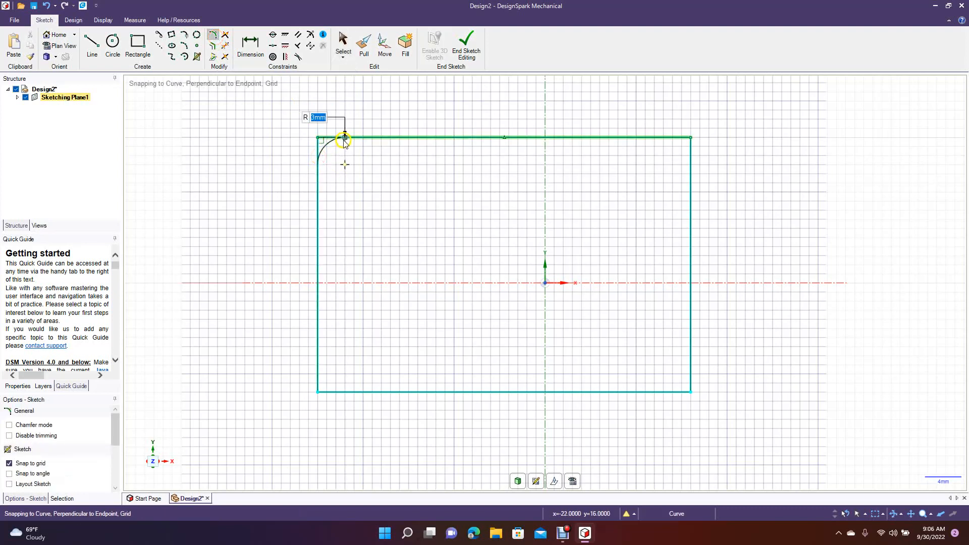
left_click(345, 144)
left_click(349, 44)
left_click(275, 155)
Step: Draw a circle to the right of the rectangle, centred at x = 26, y = 7 and larger than the corner rounding
left_click(113, 41)
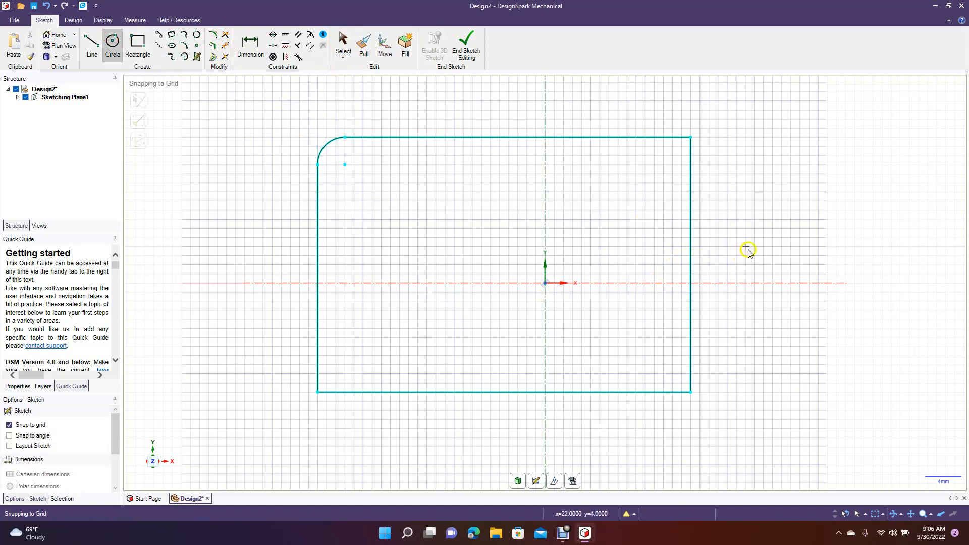
left_click(782, 217)
left_click(824, 189)
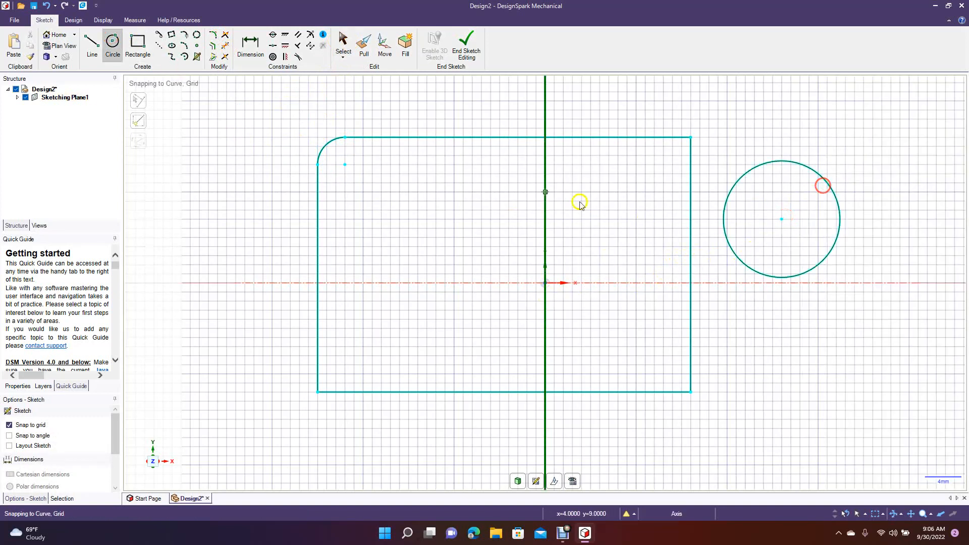
left_click(343, 43)
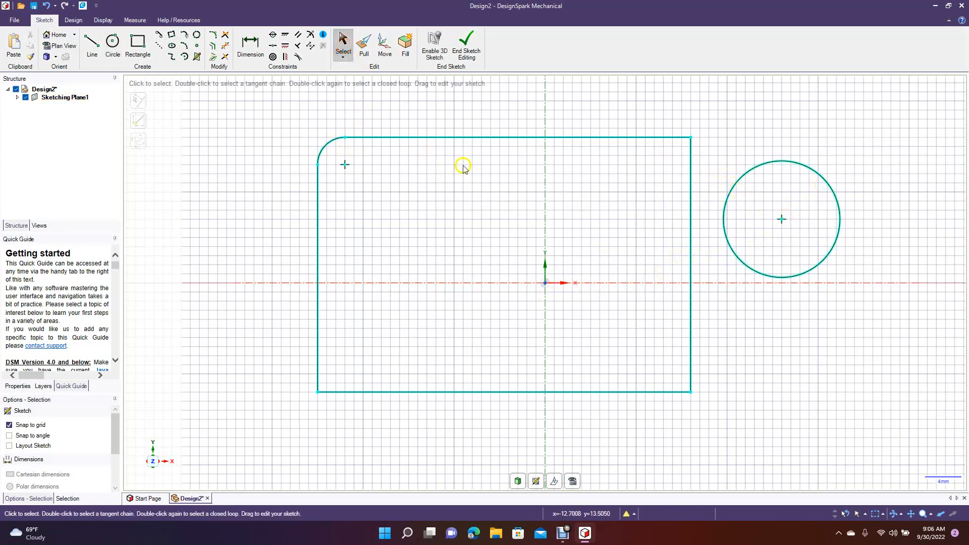
Step: Apply an equal radius constraint choosing the circle first and the rounded corner second, and undo it
left_click(310, 36)
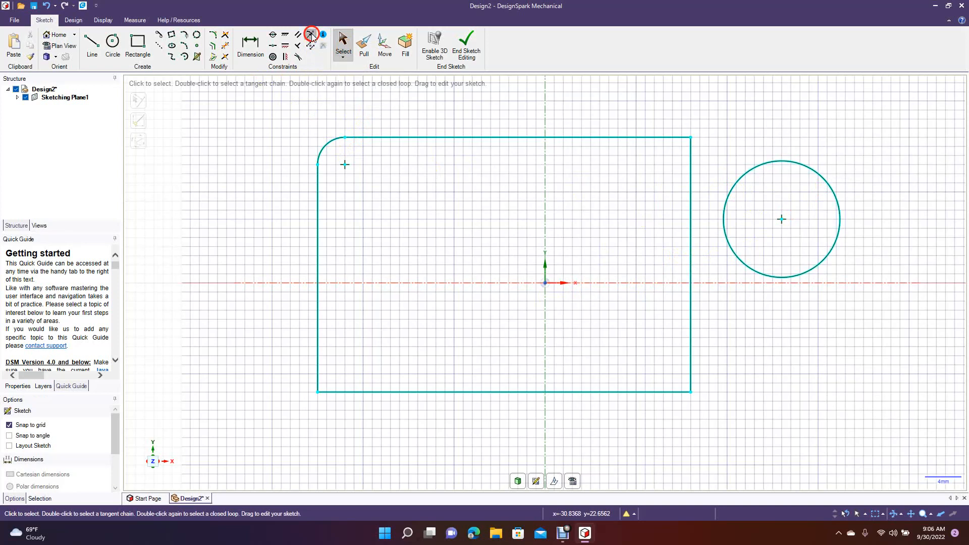
left_click(730, 195)
left_click(322, 147)
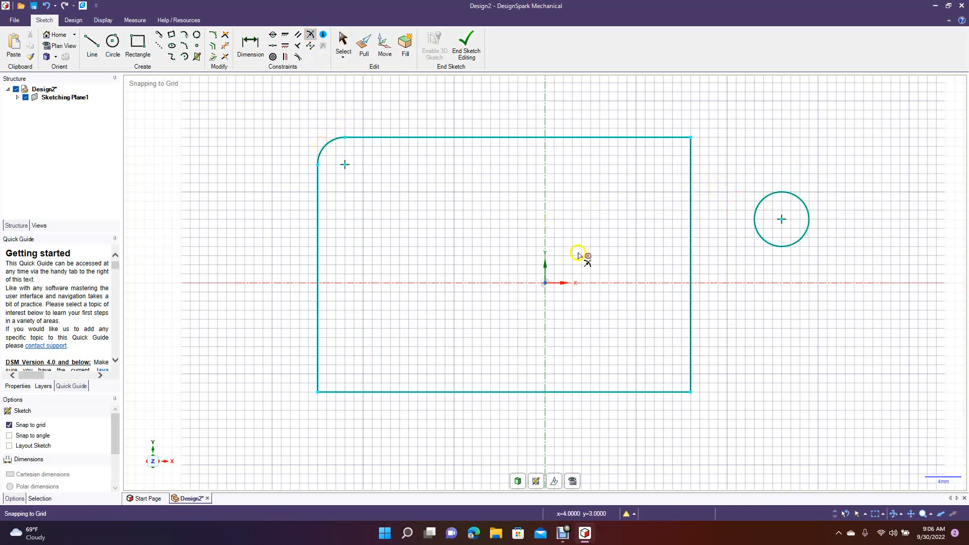
key("ctrl+z")
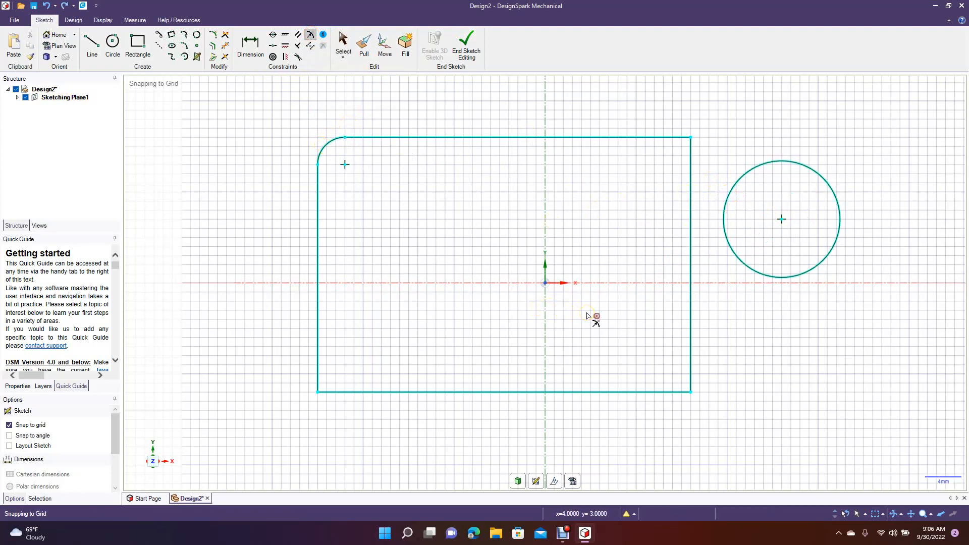
Step: Apply an equal radius constraint choosing the rounded corner first and the circle second
left_click(329, 144)
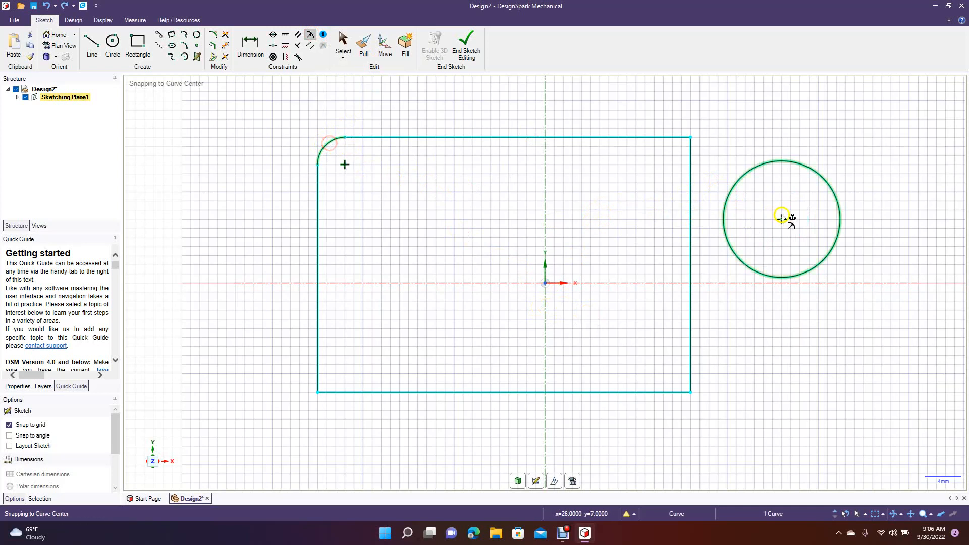
left_click(729, 194)
left_click(774, 339)
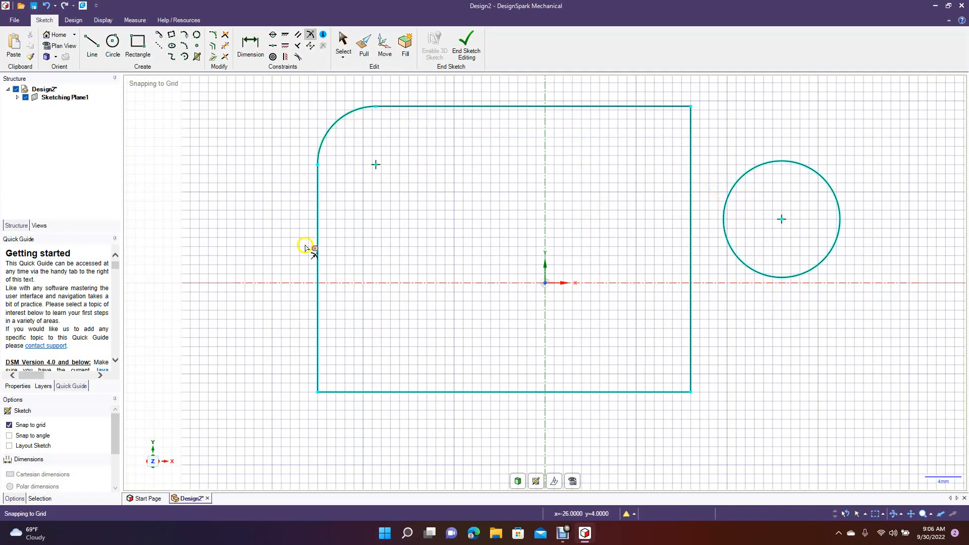
Step: Undo the equal radius constraint and round the rectangle's other three corners with a 3 mm radius
key("ctrl+z")
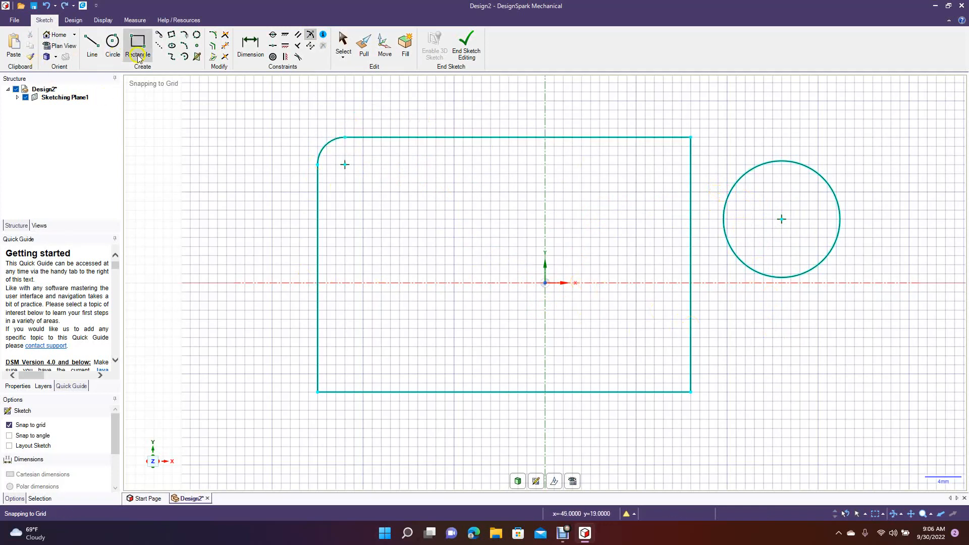
left_click(216, 45)
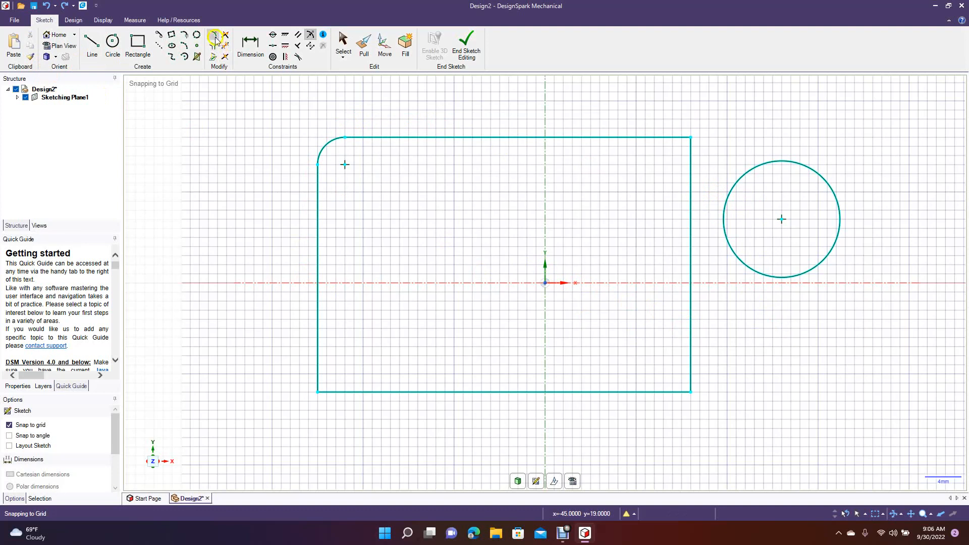
left_click(213, 36)
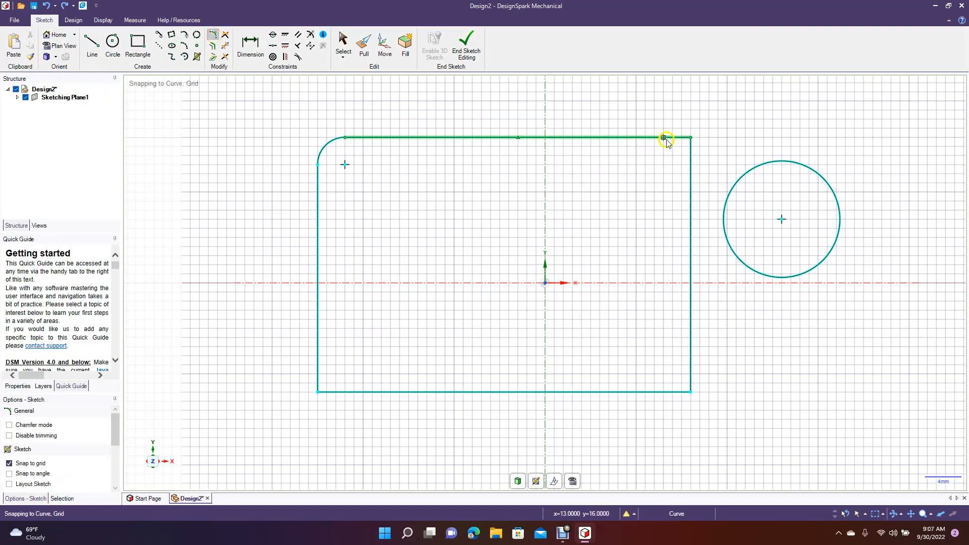
left_click_drag(666, 141, 691, 168)
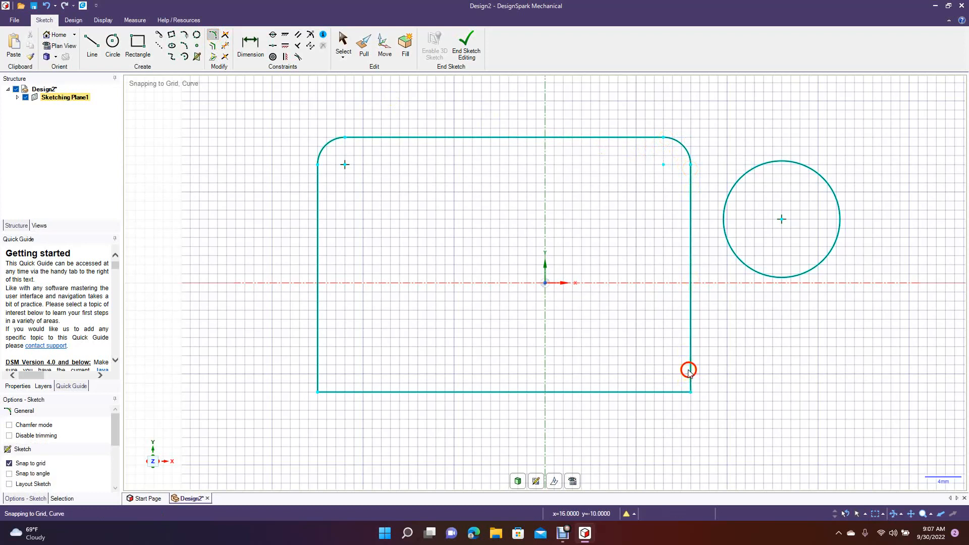
left_click_drag(690, 371, 665, 393)
left_click(666, 393)
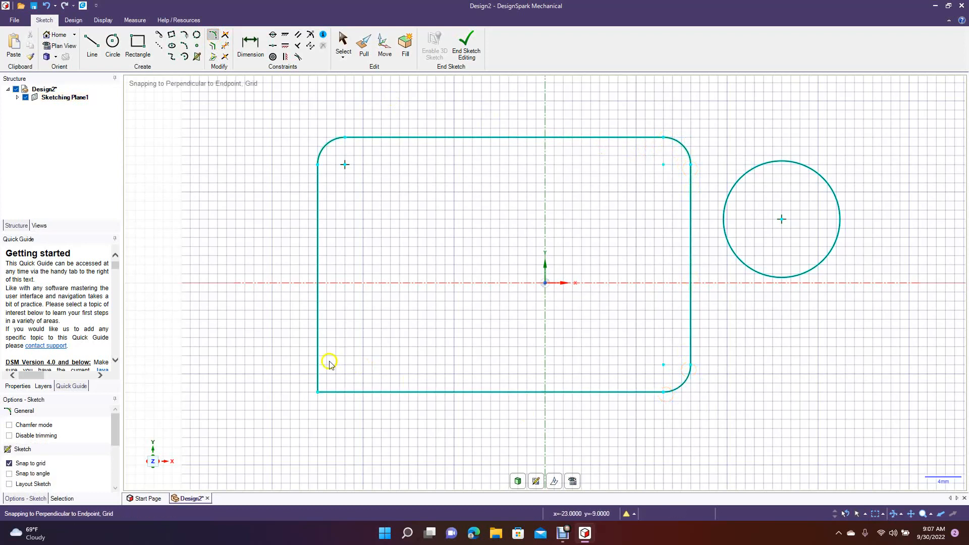
left_click_drag(318, 364, 344, 393)
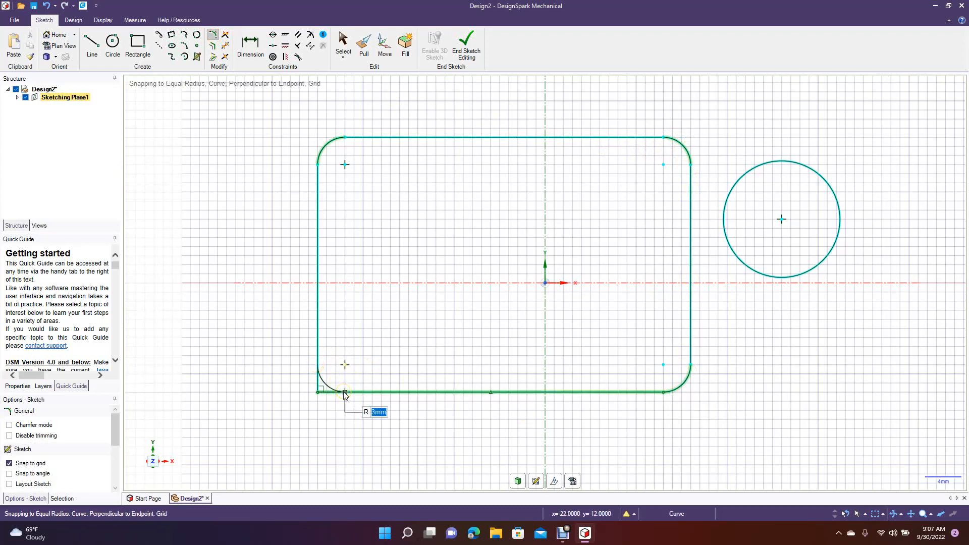
left_click(343, 392)
Step: Apply an equal radius constraint between the rectangle's upper-left rounded corner and the circle, choosing the corner first
left_click(343, 43)
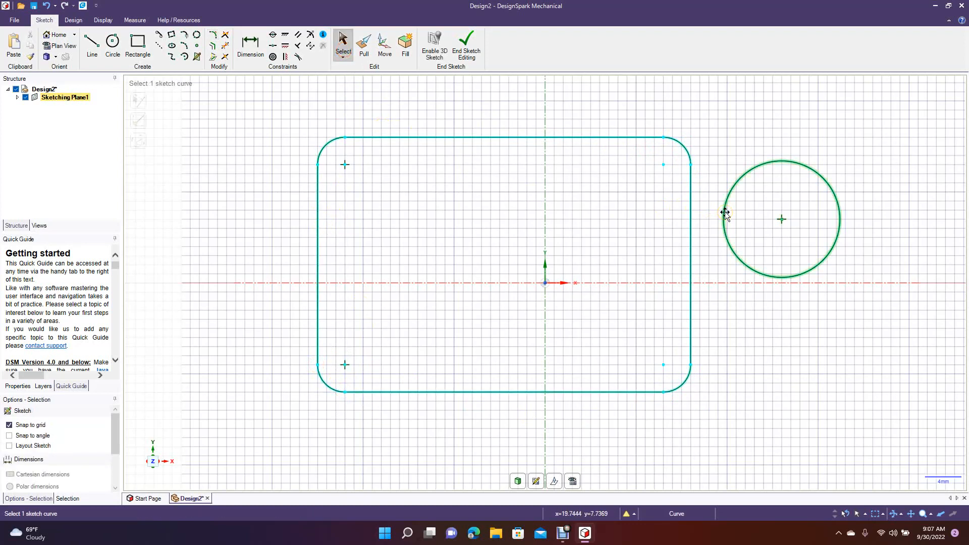
left_click(313, 35)
left_click(328, 143)
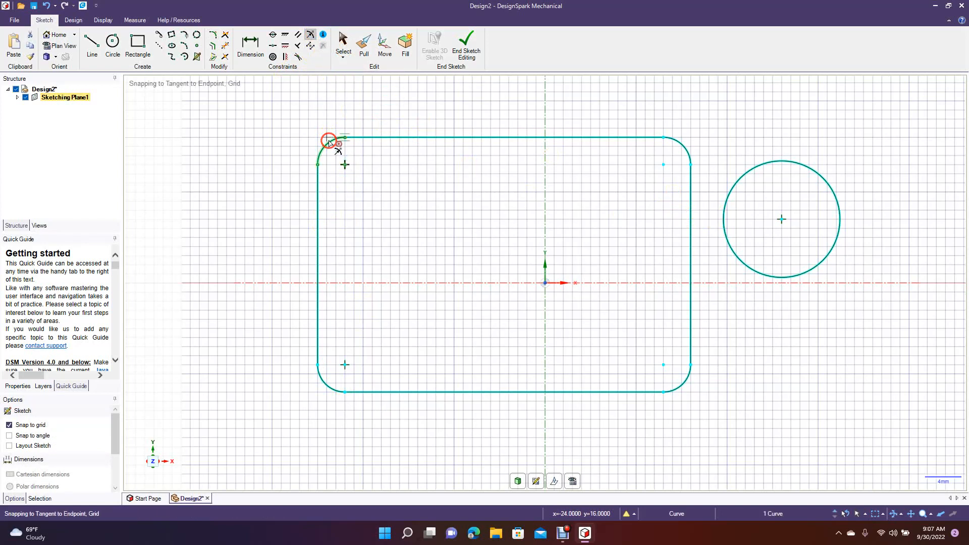
left_click(724, 218)
left_click(683, 121)
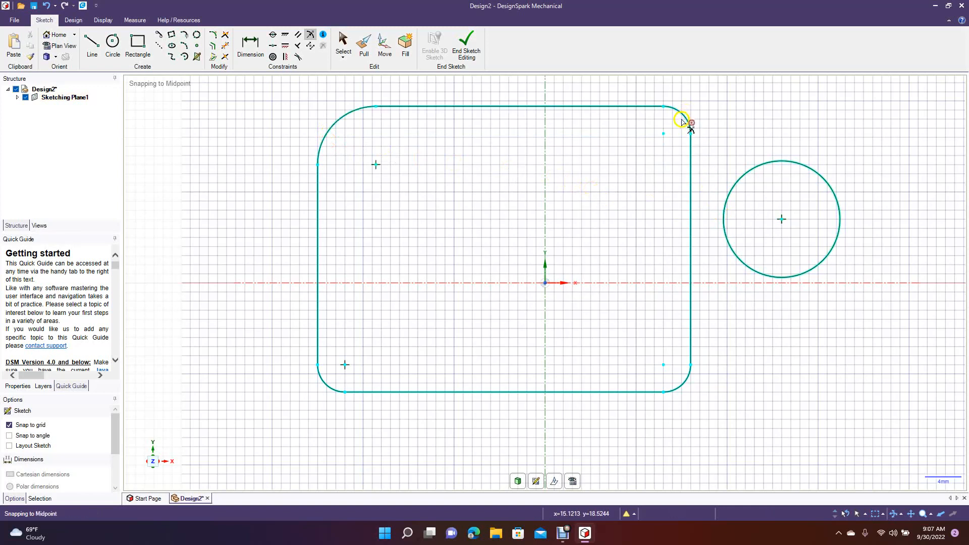
left_click(330, 387)
left_click(685, 384)
right_click(685, 384)
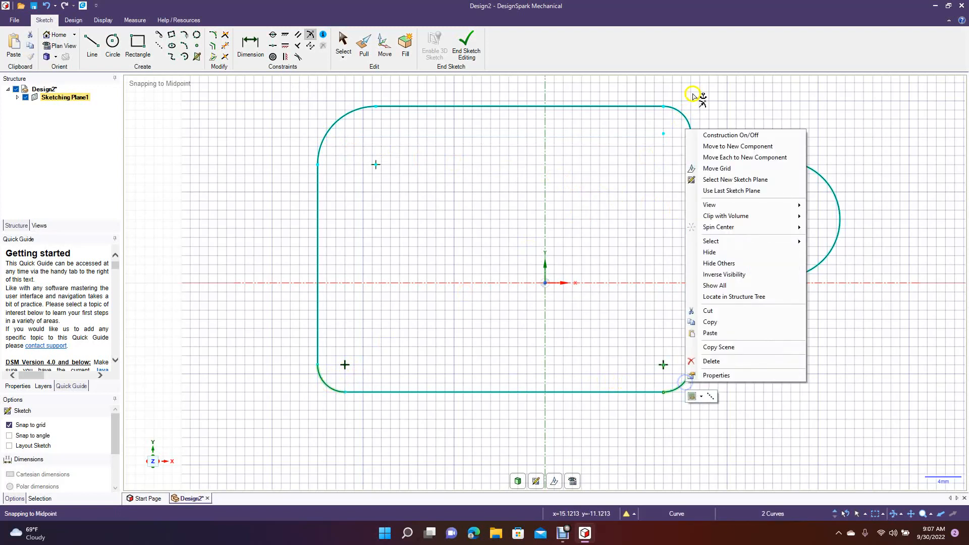
right_click(681, 117)
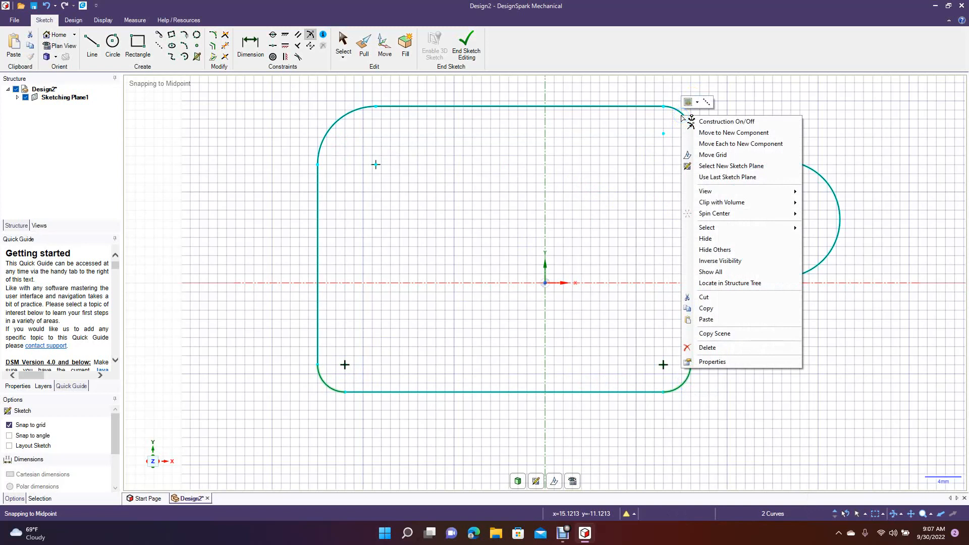
left_click(681, 117)
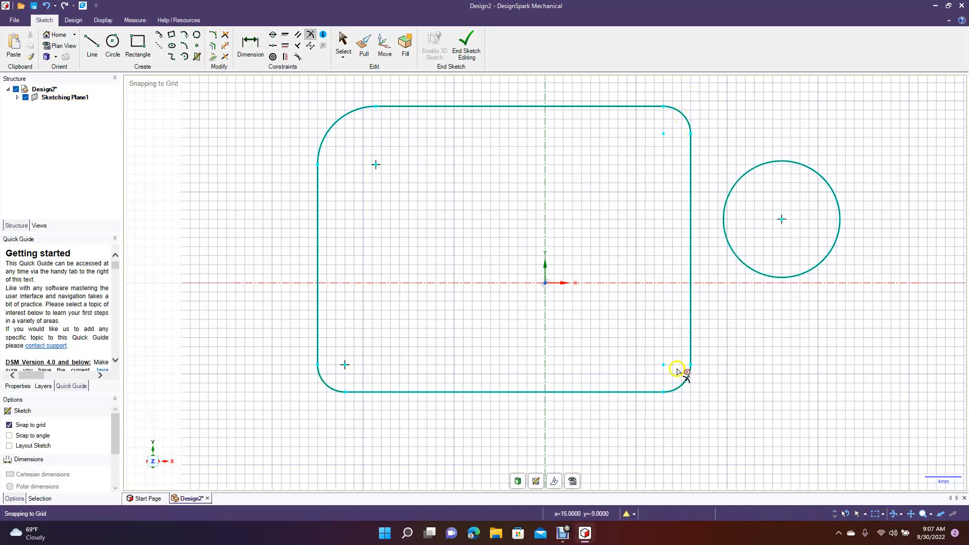
Step: Apply equal radius constraints from the lower-right corner to the circle and from the upper-right corner to the circle
left_click(685, 382)
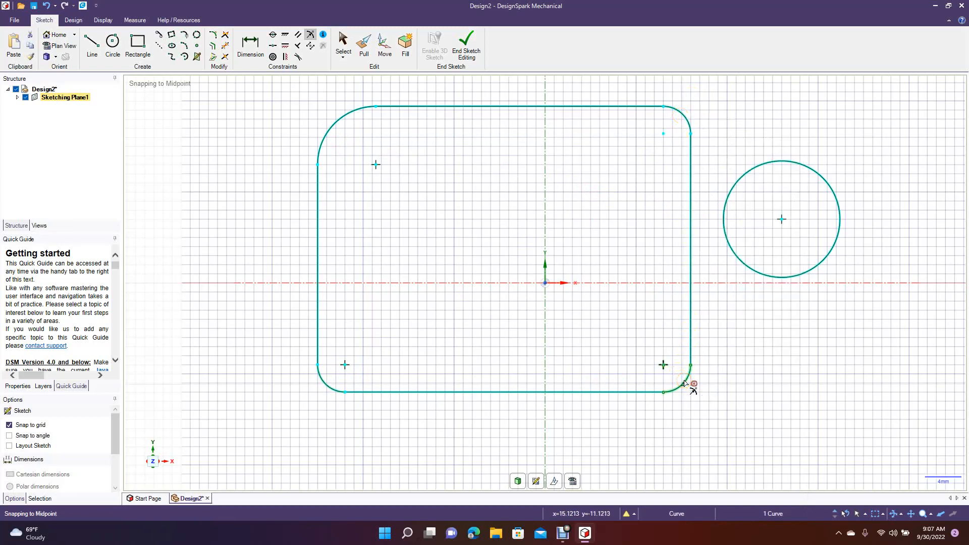
left_click(735, 256)
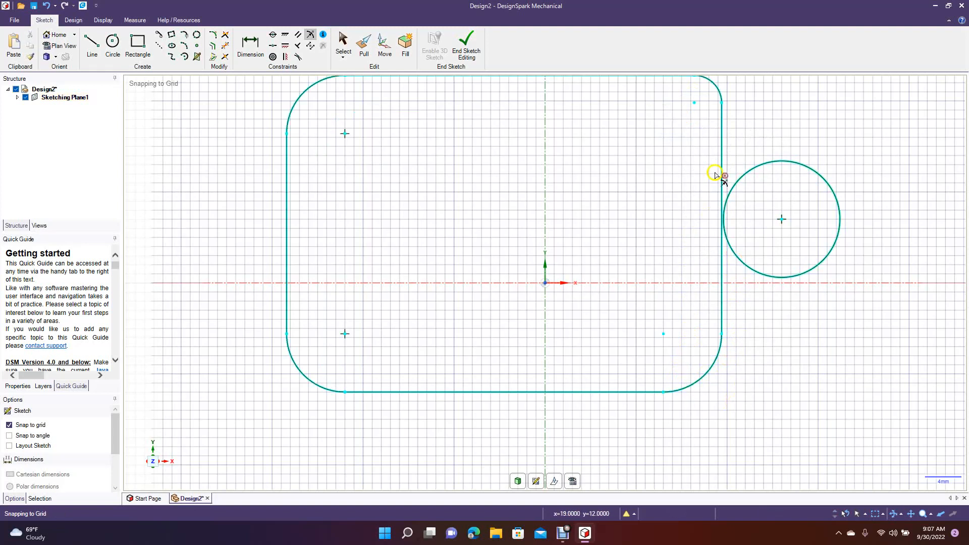
left_click(706, 90)
left_click(751, 169)
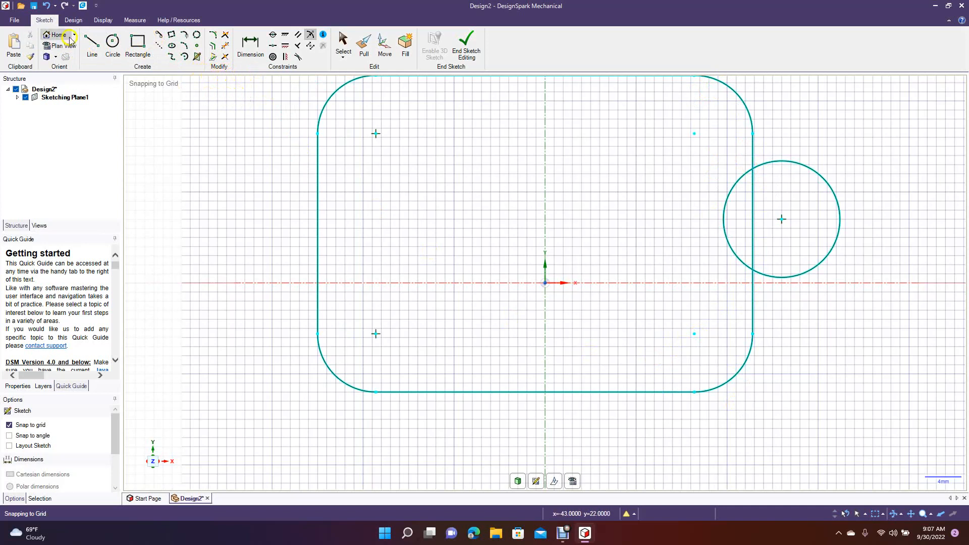
Step: Look through the descriptions of the sketch constraint tools, including Fixed, Horizontal, Parallel and Equal Distance
left_click(65, 52)
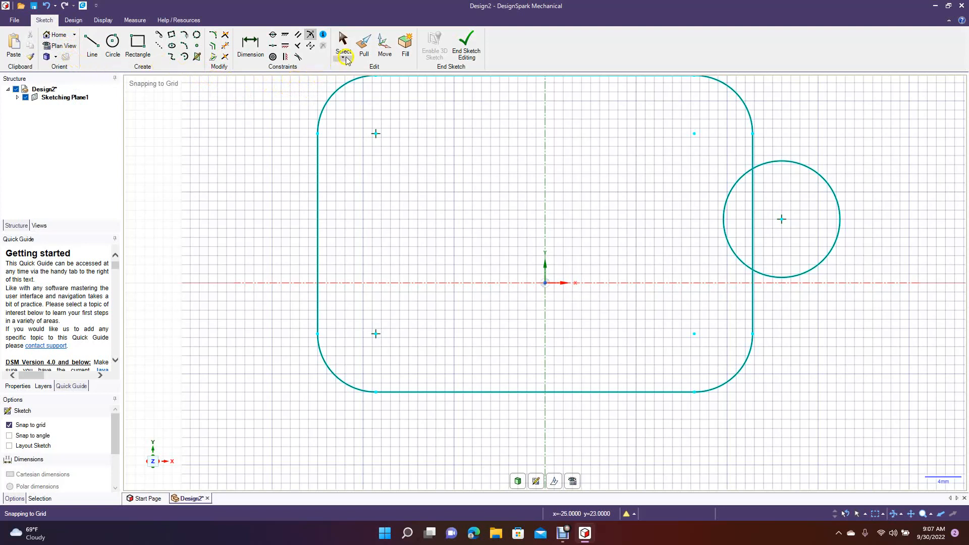
left_click(73, 21)
left_click(91, 46)
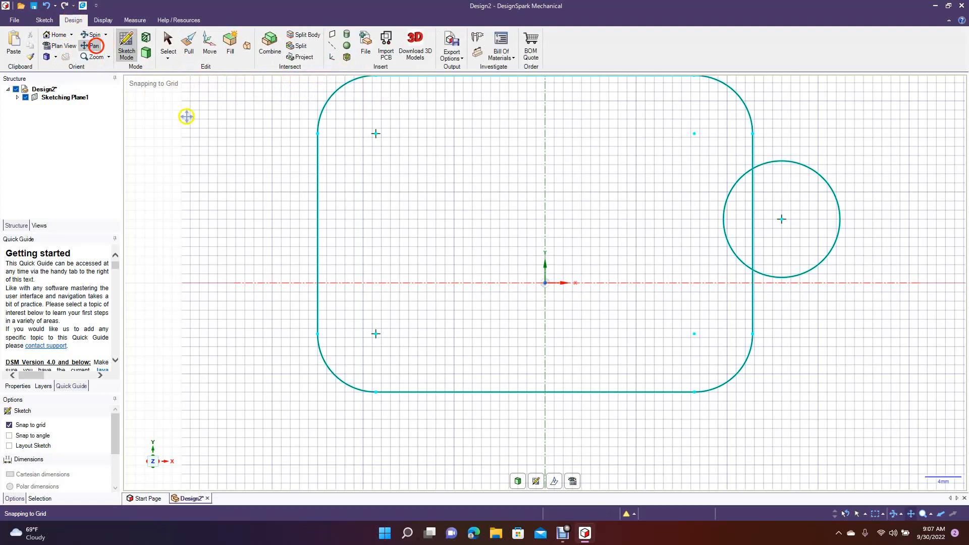
left_click_drag(235, 132, 196, 177)
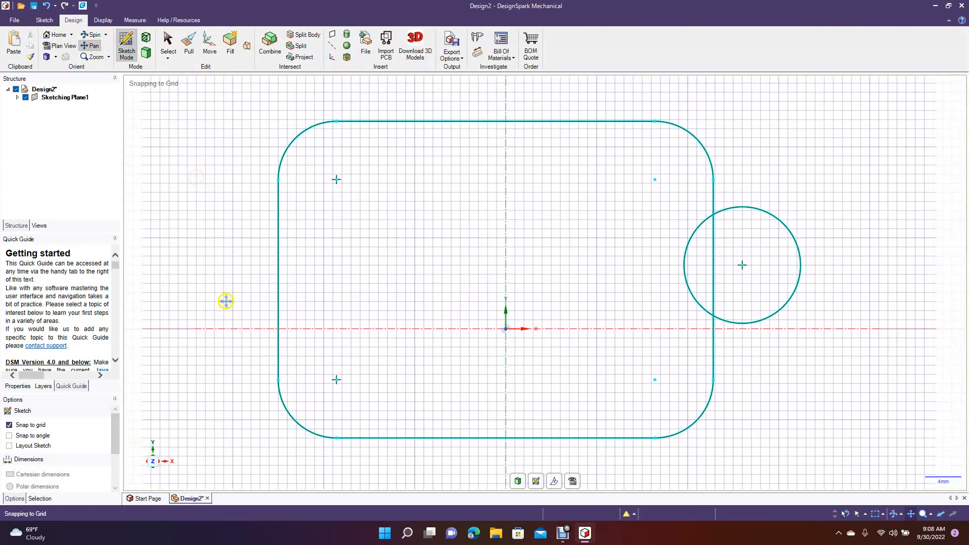
left_click(168, 43)
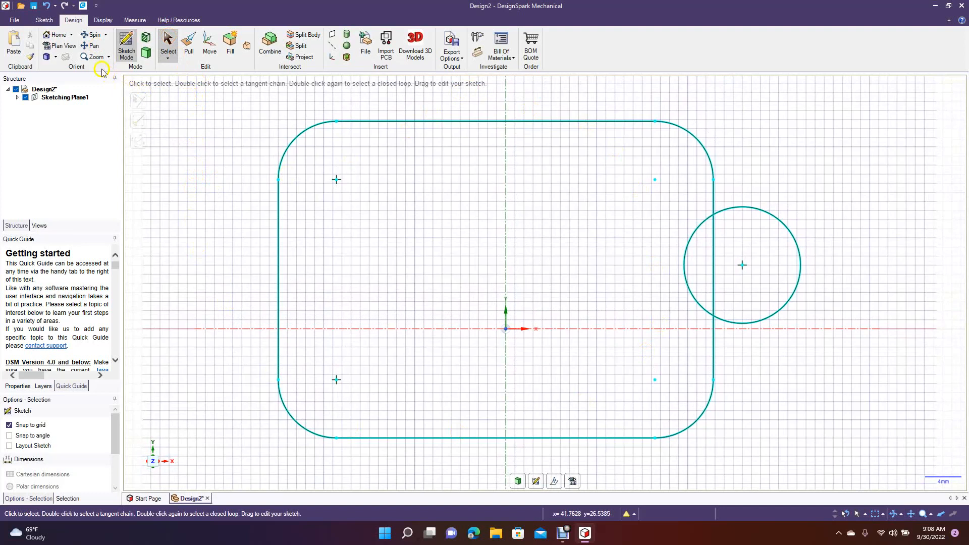
left_click(45, 20)
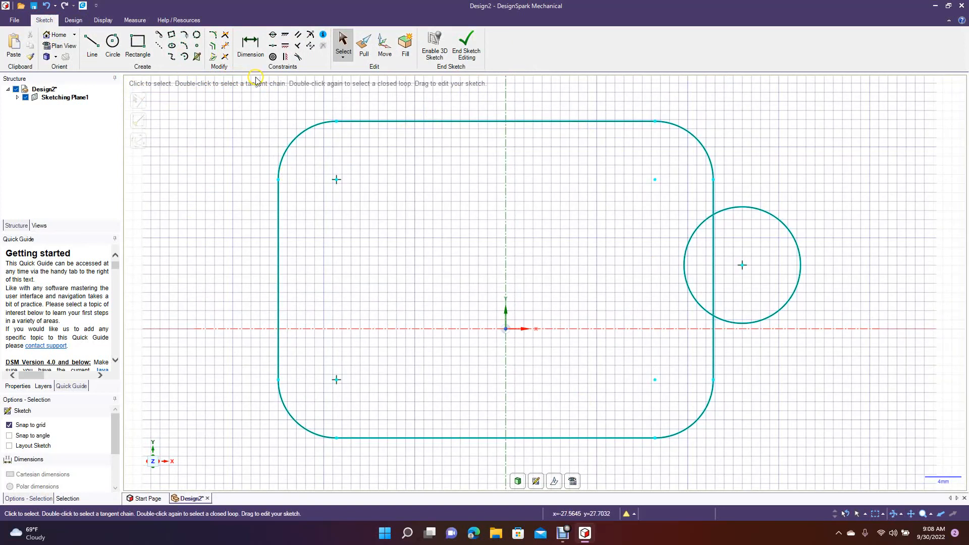
left_click(275, 36)
left_click(288, 32)
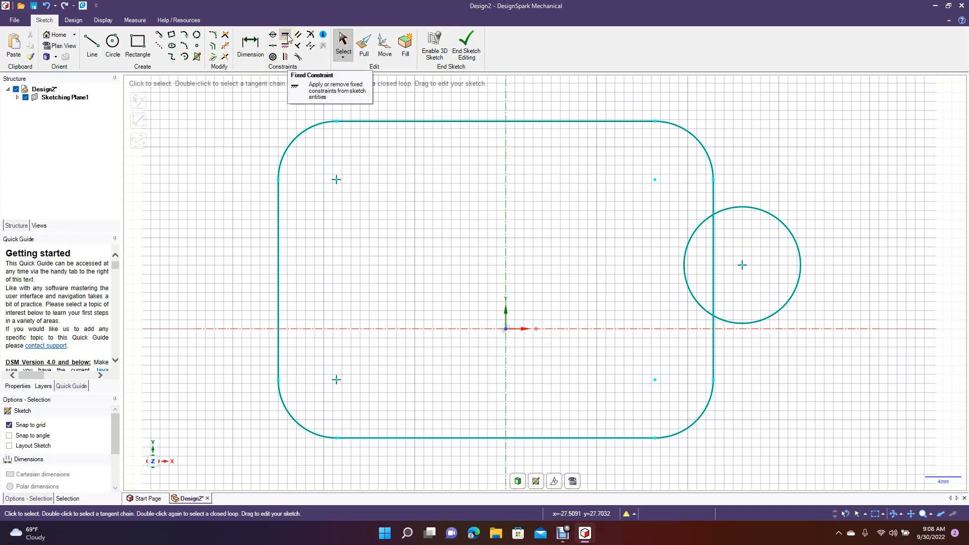
left_click(287, 43)
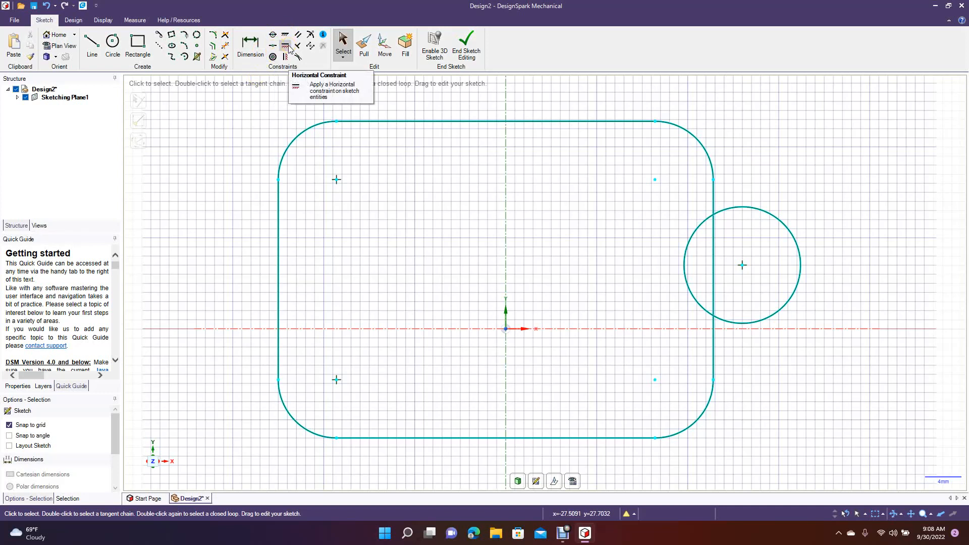
left_click(288, 57)
left_click(299, 37)
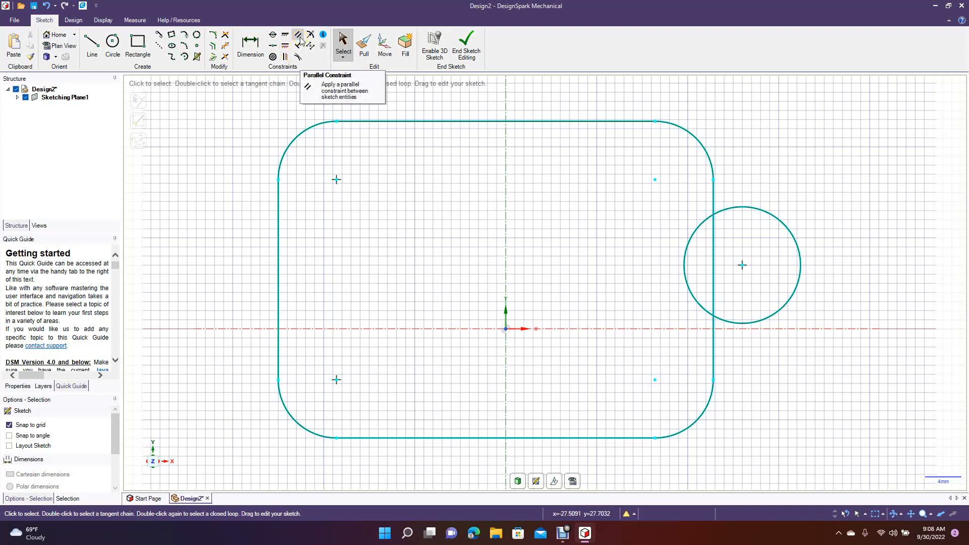
left_click(300, 46)
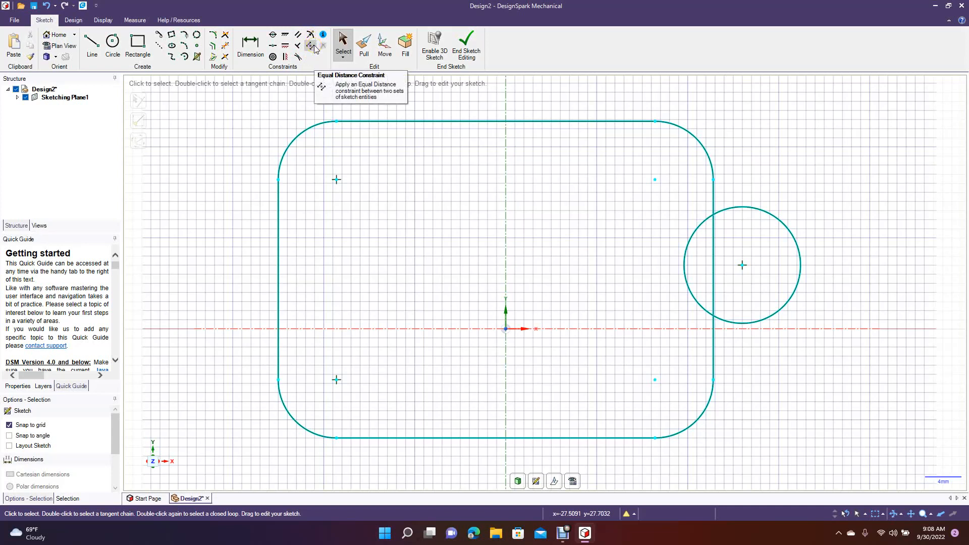
Step: Select the whole rounded rectangle together with the circle and delete them from the sketch
left_click(292, 94)
mouse_move(250, 112)
left_mouse_down()
mouse_move(663, 405)
mouse_move(807, 473)
mouse_move(823, 470)
left_mouse_up()
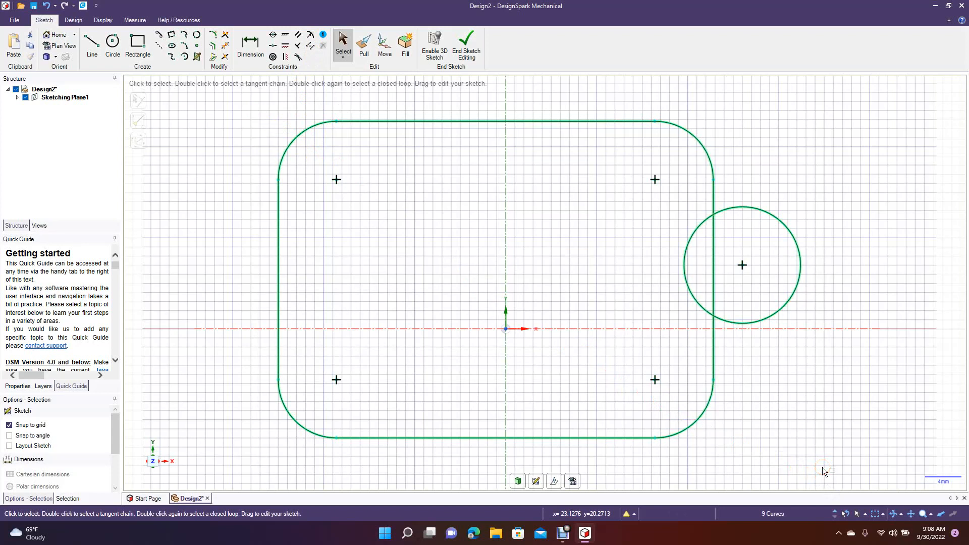
key("Delete")
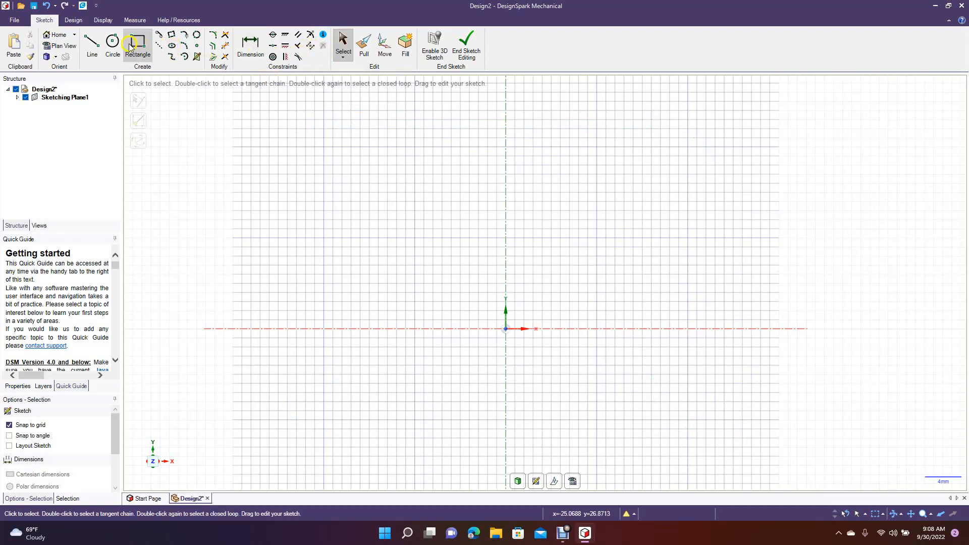
Step: Draw four circles about 8 mm in diameter in two rows, centred at (-20, 17), (-3, 17), (-20, 6) and (-3, 6)
left_click(112, 43)
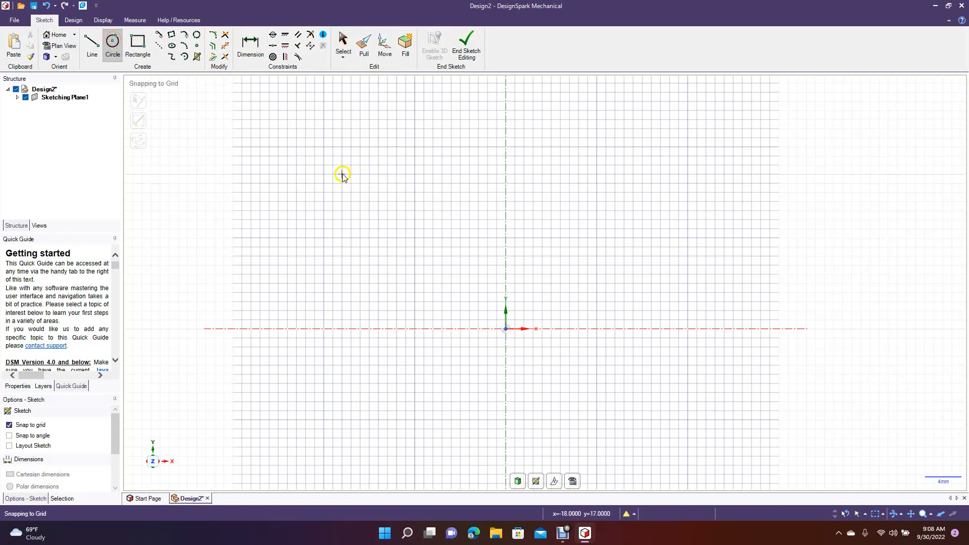
left_click(323, 174)
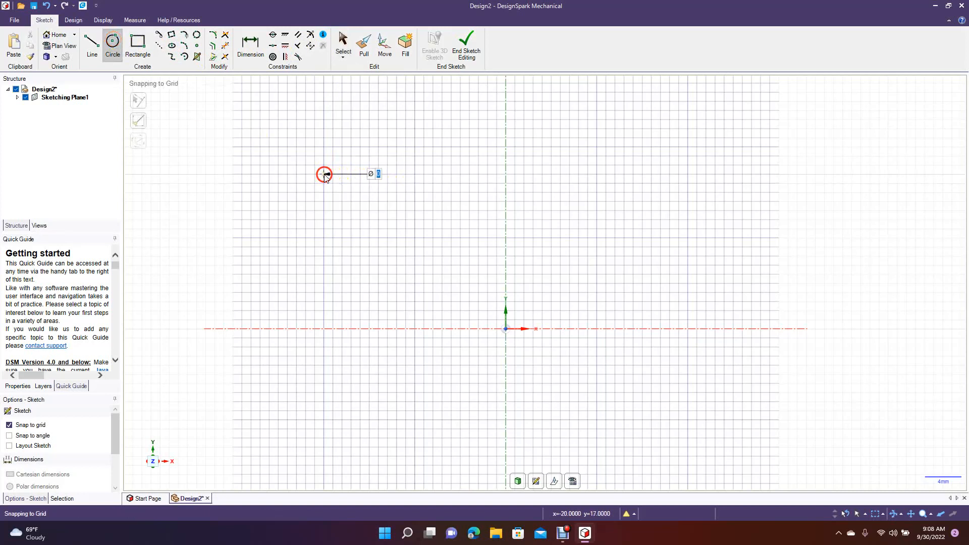
left_click(354, 151)
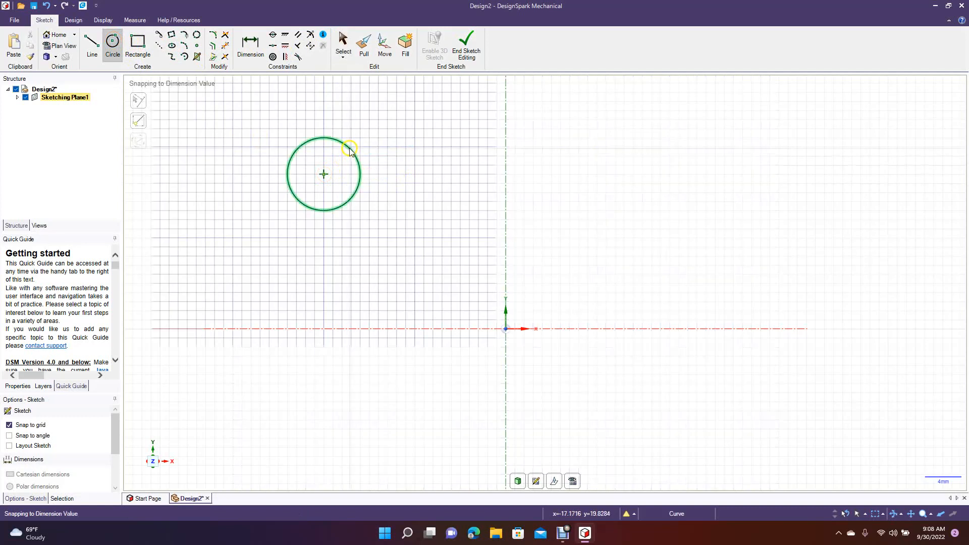
left_click(478, 175)
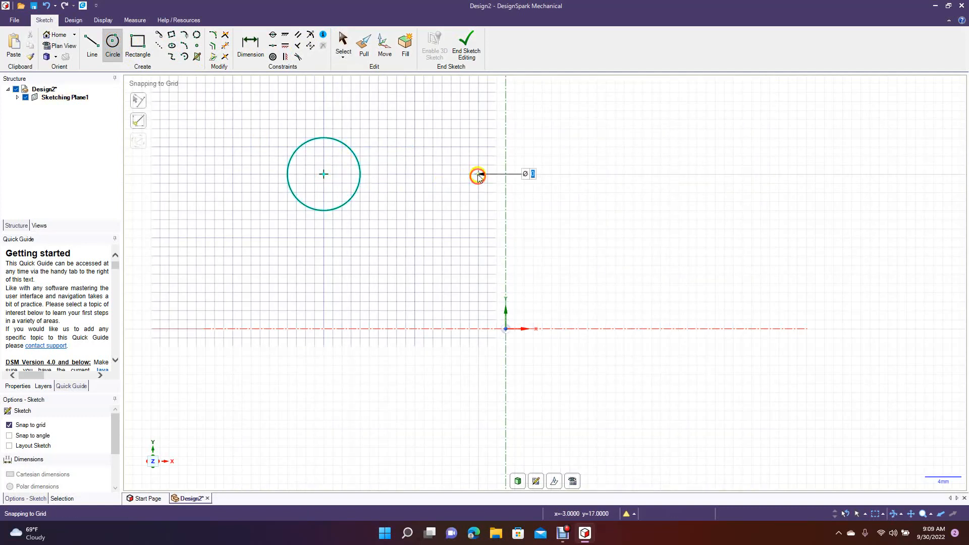
left_click(494, 148)
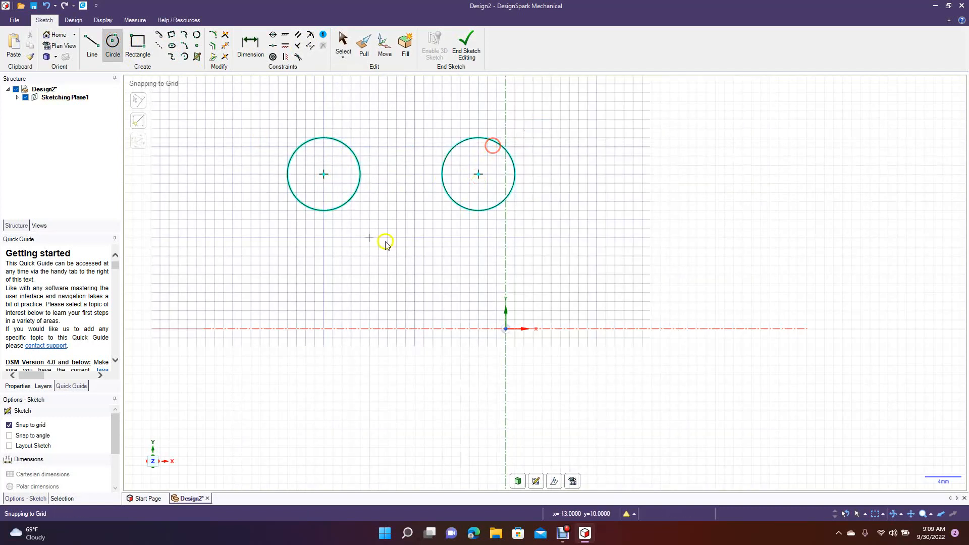
left_click(324, 275)
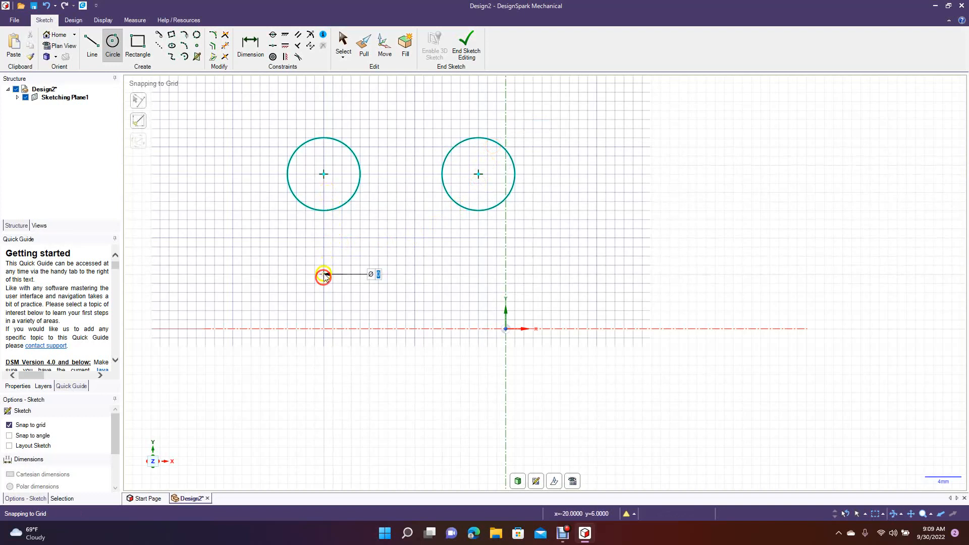
left_click(349, 249)
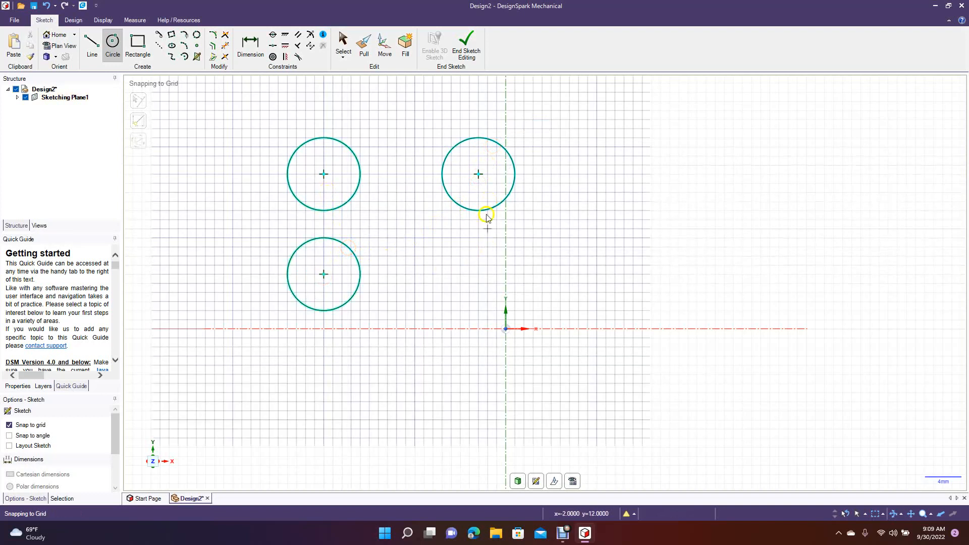
left_click(479, 276)
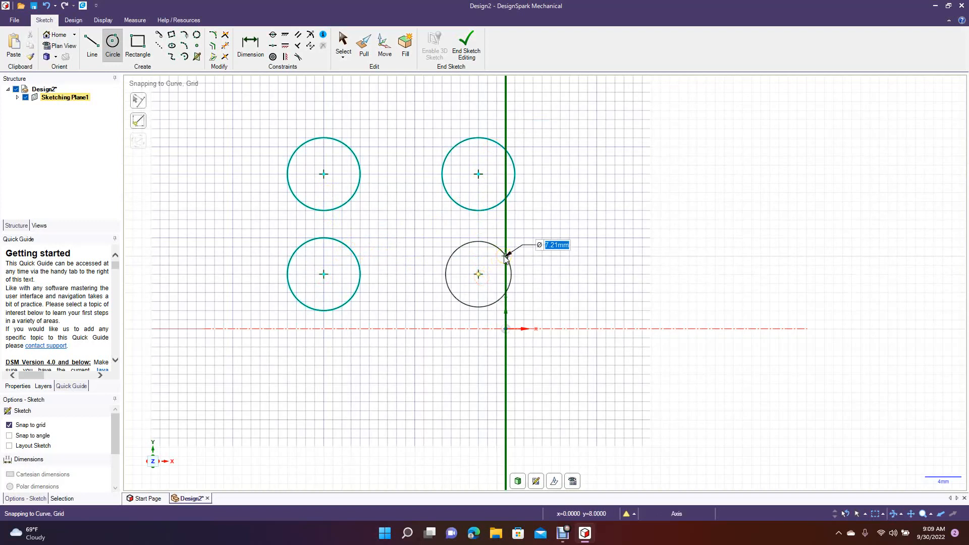
left_click(506, 256)
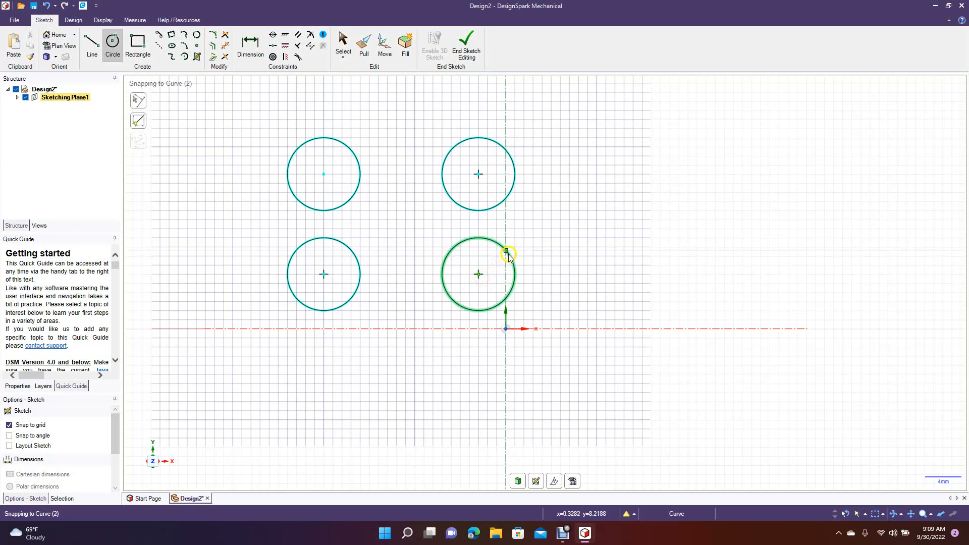
Step: Apply an Equal Distance constraint between the centres of the two left circles and the centres of the two right circles
left_click(343, 41)
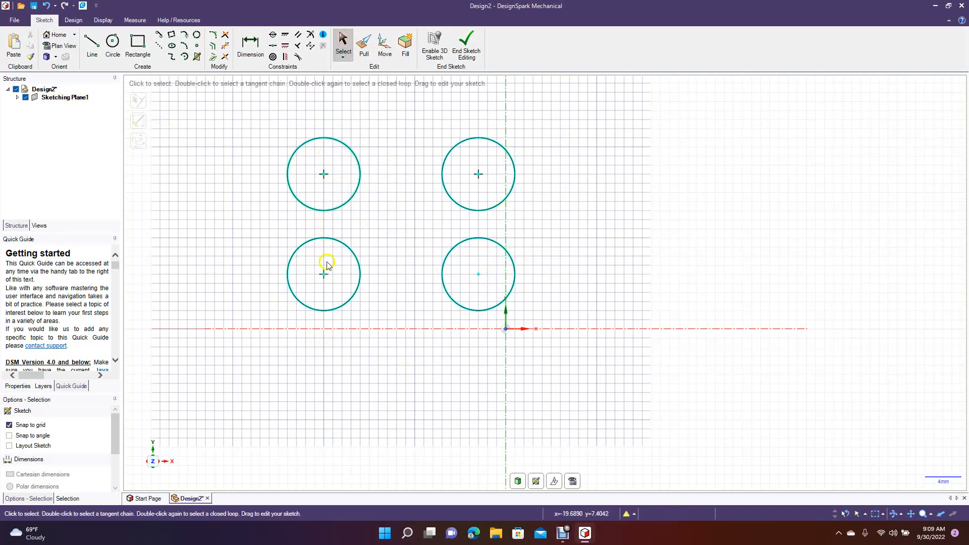
left_click(312, 47)
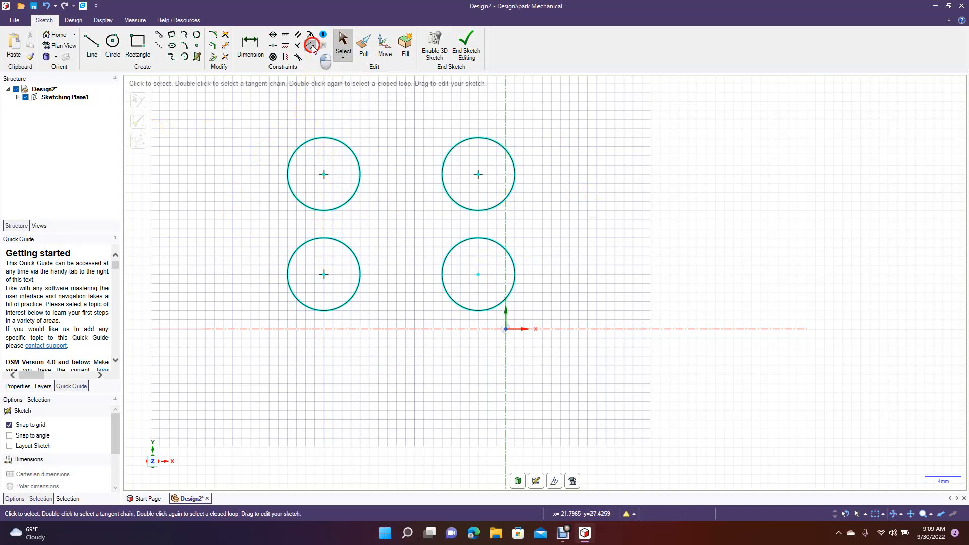
left_click(323, 175)
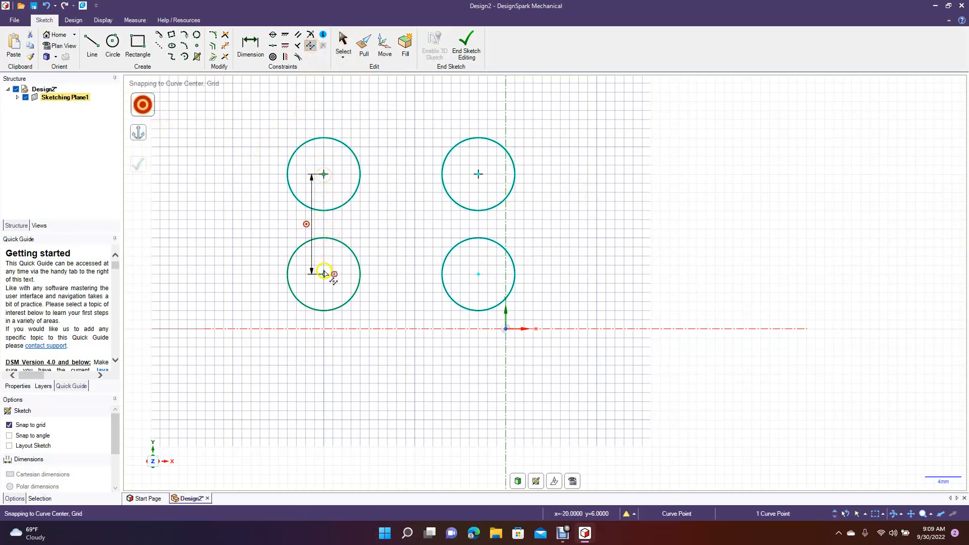
left_click(324, 274)
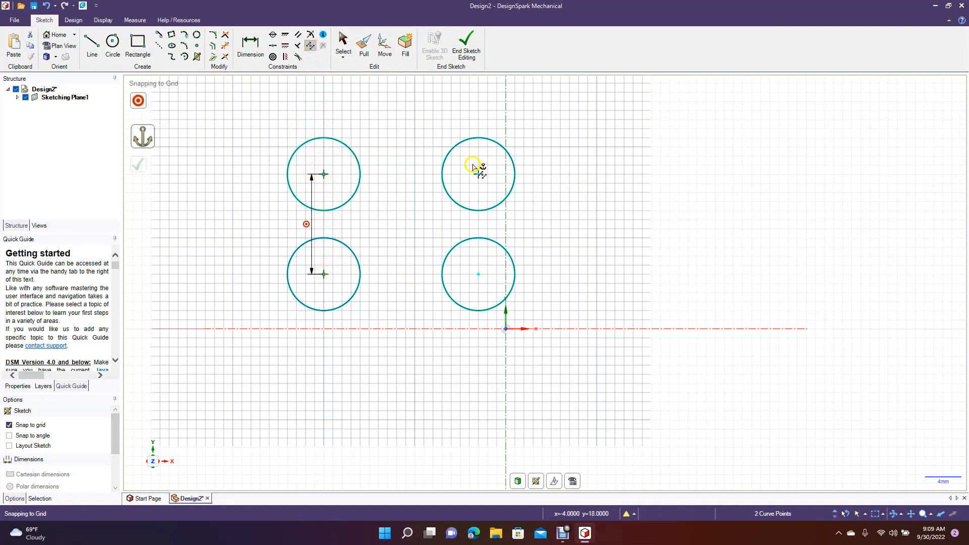
left_click(478, 175)
left_click(479, 274)
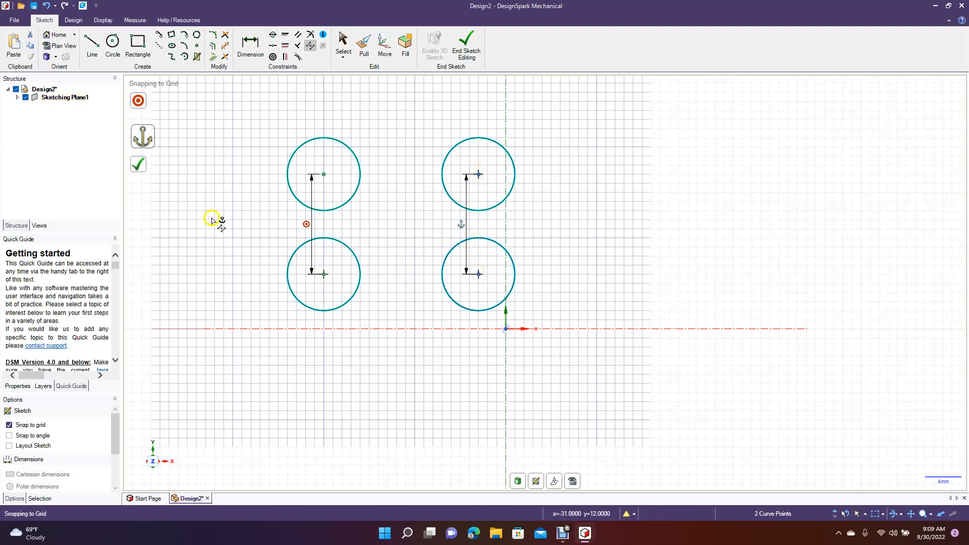
left_click(141, 166)
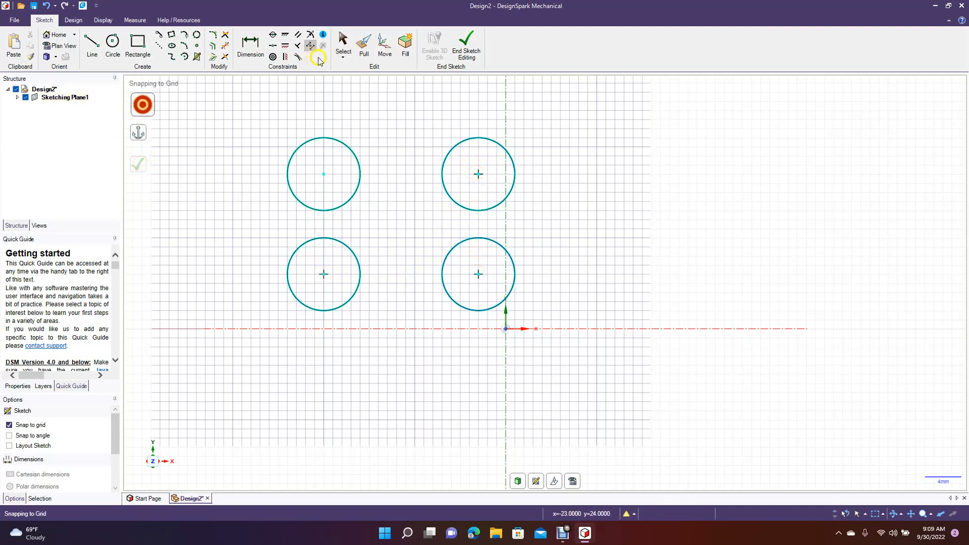
Step: Move the upper-left circle about 0.44 mm to the right
left_click(385, 44)
left_click(349, 155)
left_click_drag(278, 175, 303, 202)
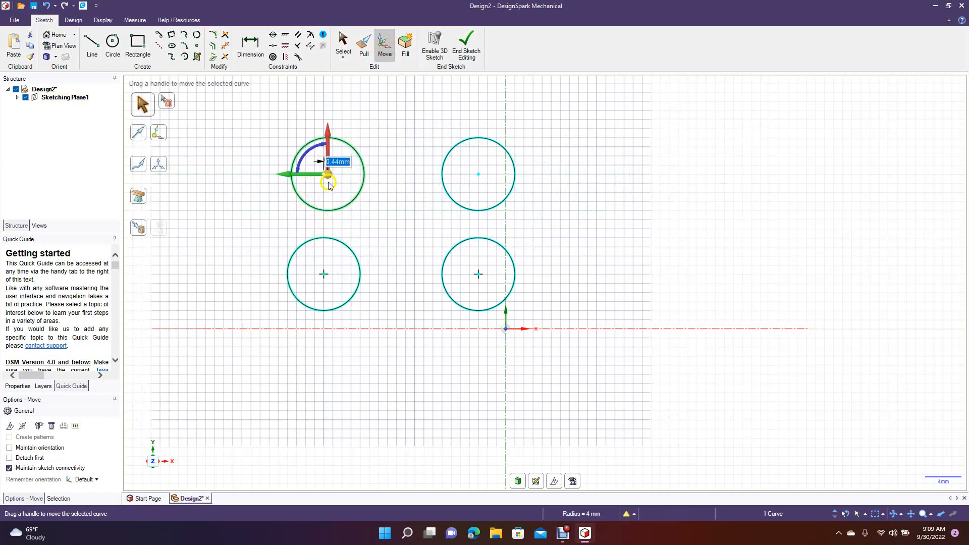
Step: Try moving the upper-left circle about 0.94 mm upward, and undo that move
mouse_move(331, 134)
left_mouse_down()
mouse_move(341, 224)
mouse_move(339, 126)
left_mouse_up()
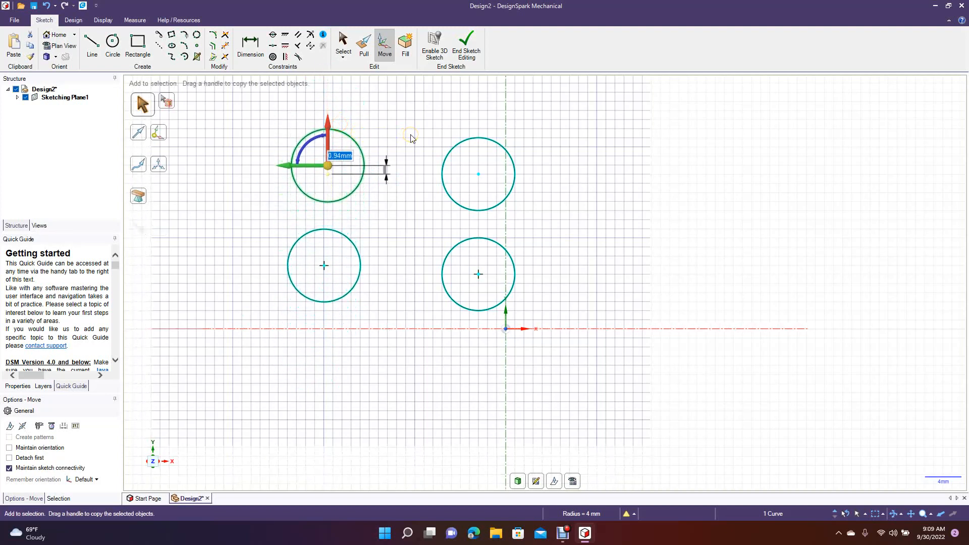
key("ctrl+z")
left_click(430, 136)
Step: Try moving the upper-right circle about 0.94 mm to the right, and undo that move
left_click(444, 161)
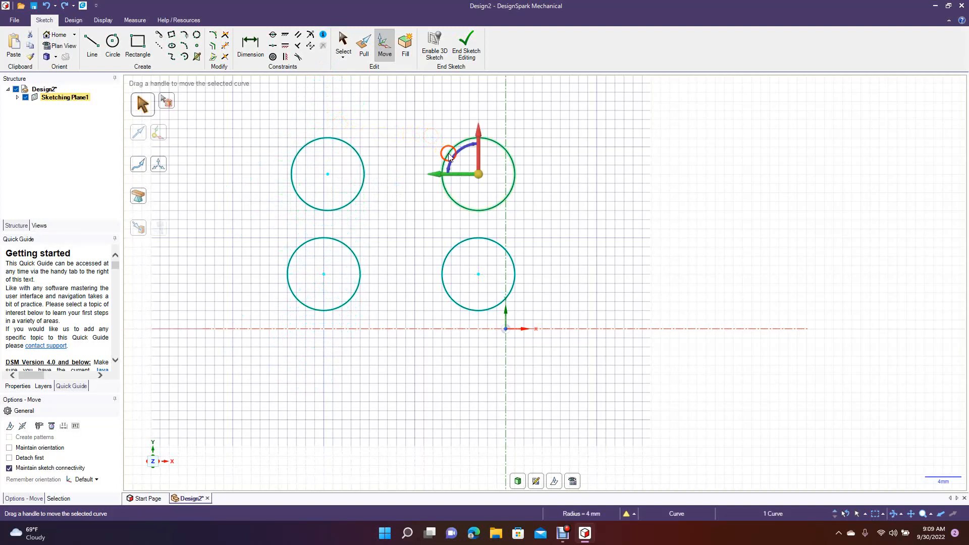
left_click_drag(437, 175, 447, 199)
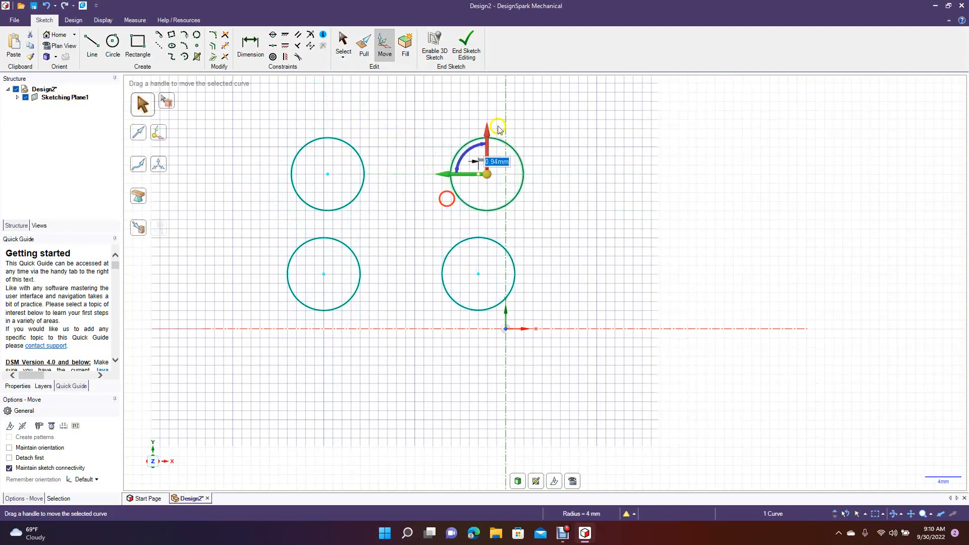
mouse_move(487, 126)
left_mouse_down()
mouse_move(484, 99)
mouse_move(486, 128)
left_mouse_up()
left_click(607, 218)
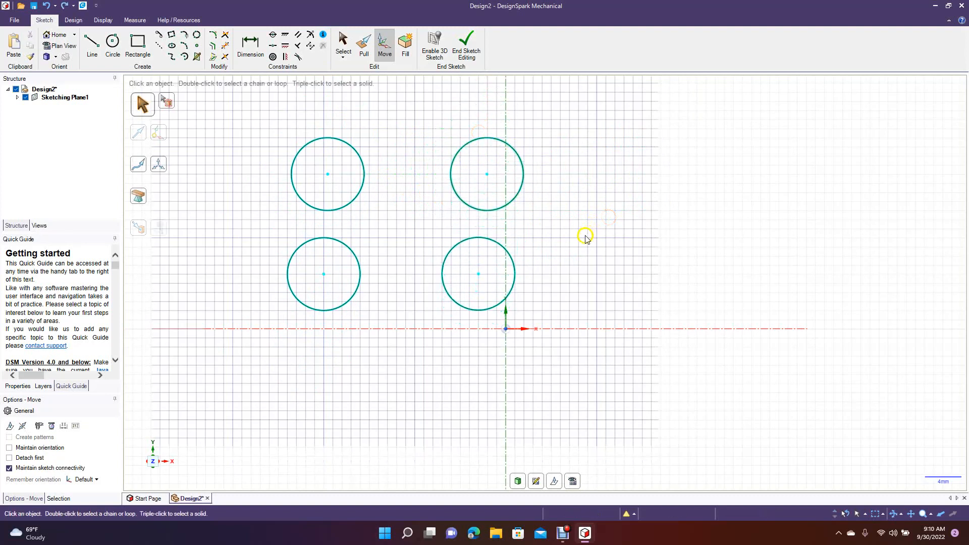
key("ctrl+z")
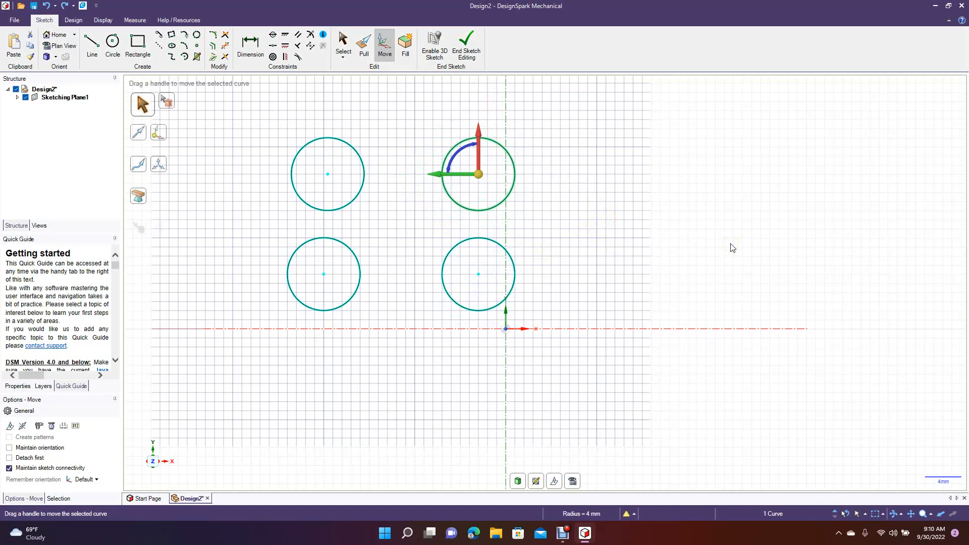
left_click(675, 217)
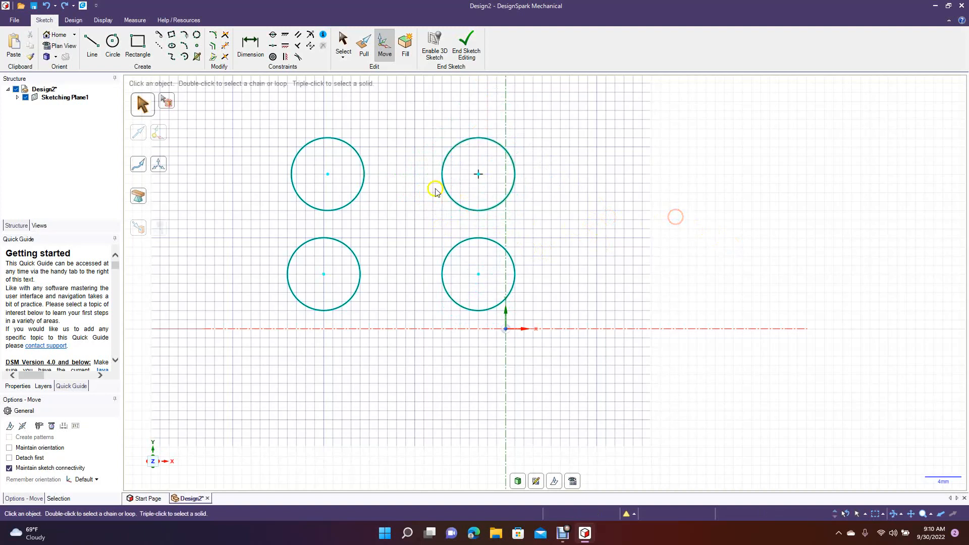
Step: Try moving the upper-left circle vertically relative to the circle below it, and undo the moves
left_click(350, 201)
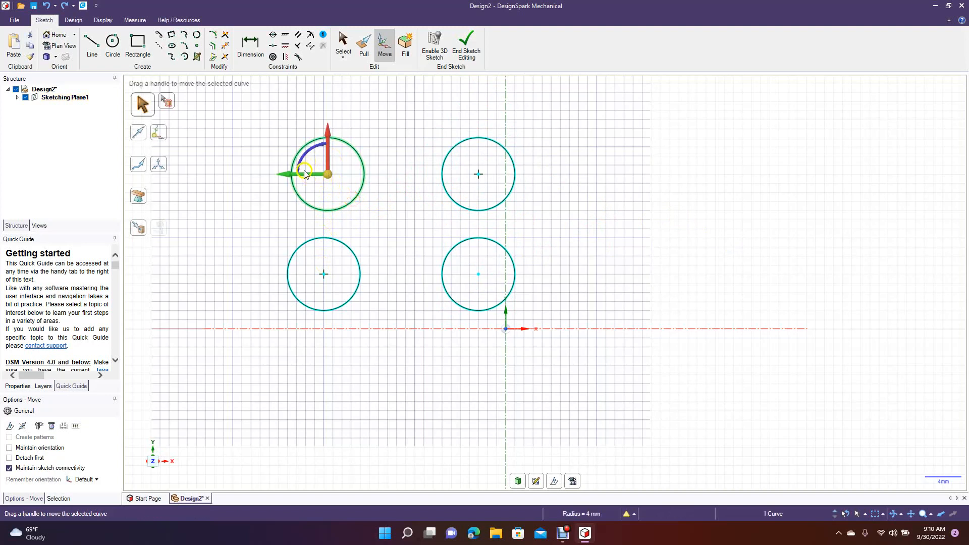
left_click_drag(328, 152, 328, 218)
left_click_drag(295, 246, 294, 137)
key("ctrl+z")
left_click(771, 358)
key("ctrl+z")
key("ctrl+z")
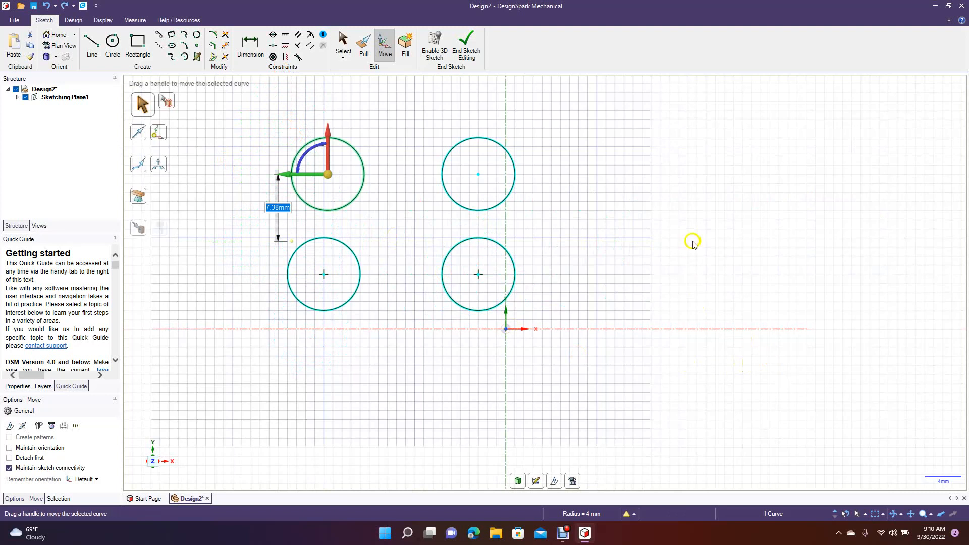
left_click(693, 242)
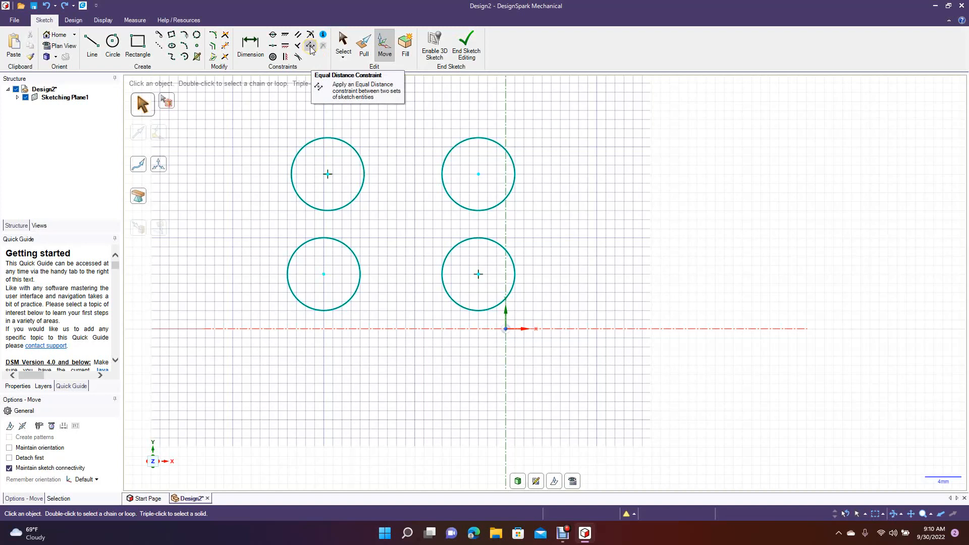
Step: Try to use Delete Constraint with the upper-left circle selected and with all four circles selected
left_click(309, 47)
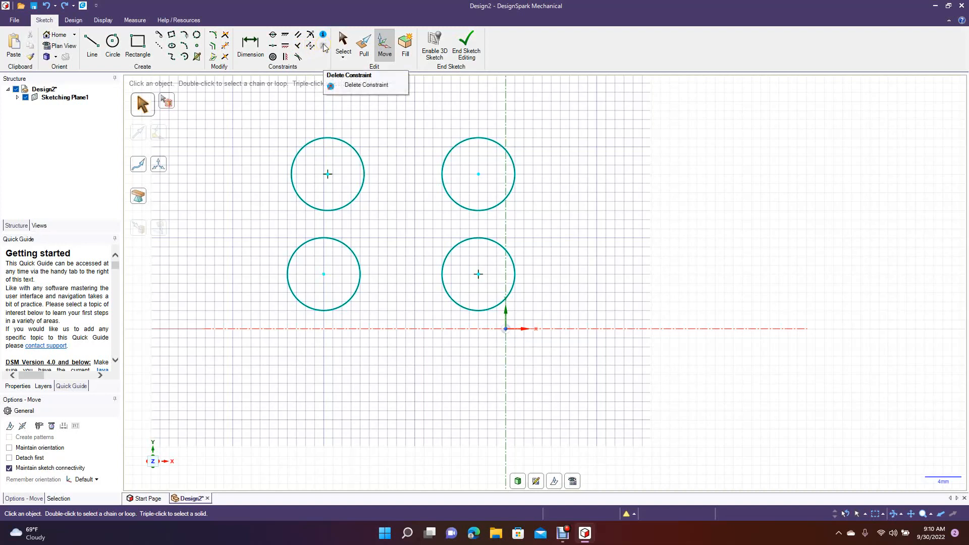
left_click(325, 140)
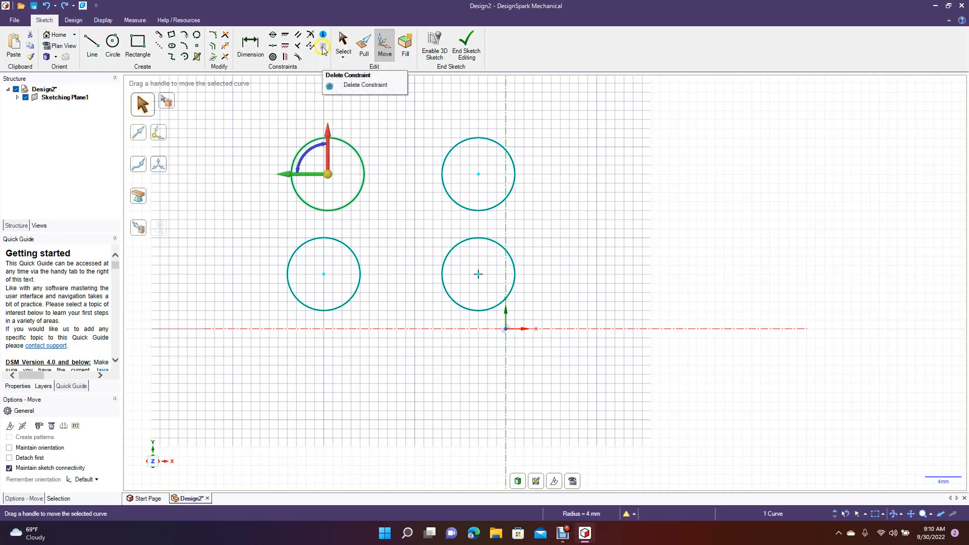
left_click_drag(270, 123, 598, 362)
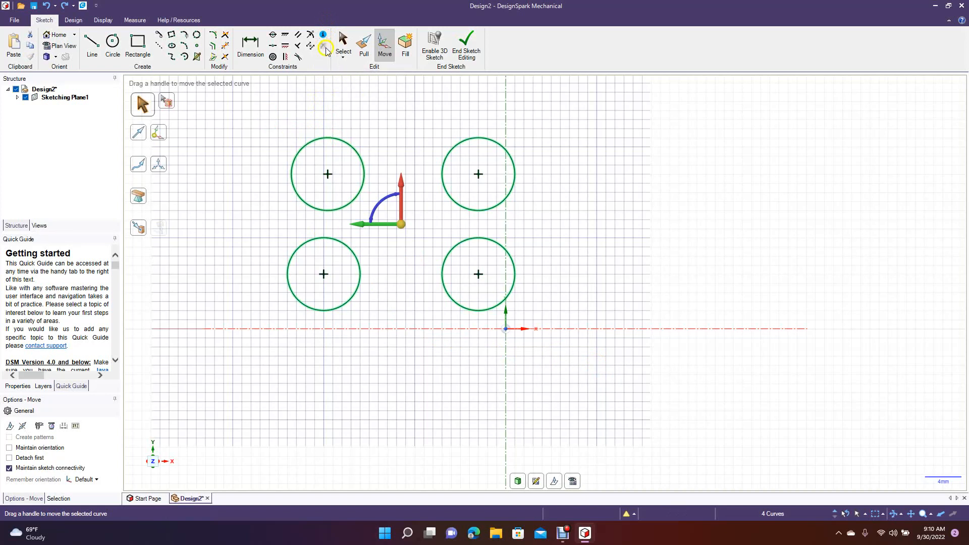
left_click(358, 93)
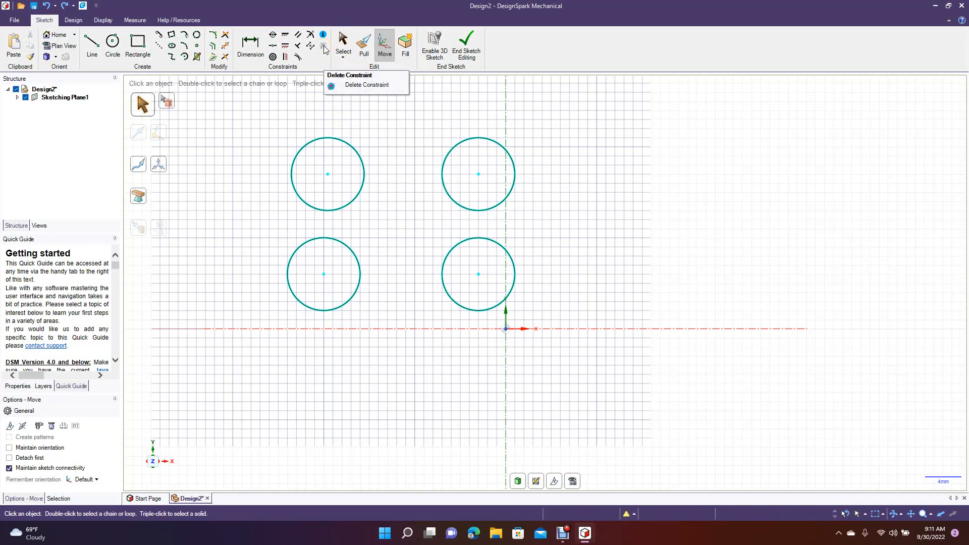
left_click(312, 78)
left_click(302, 146)
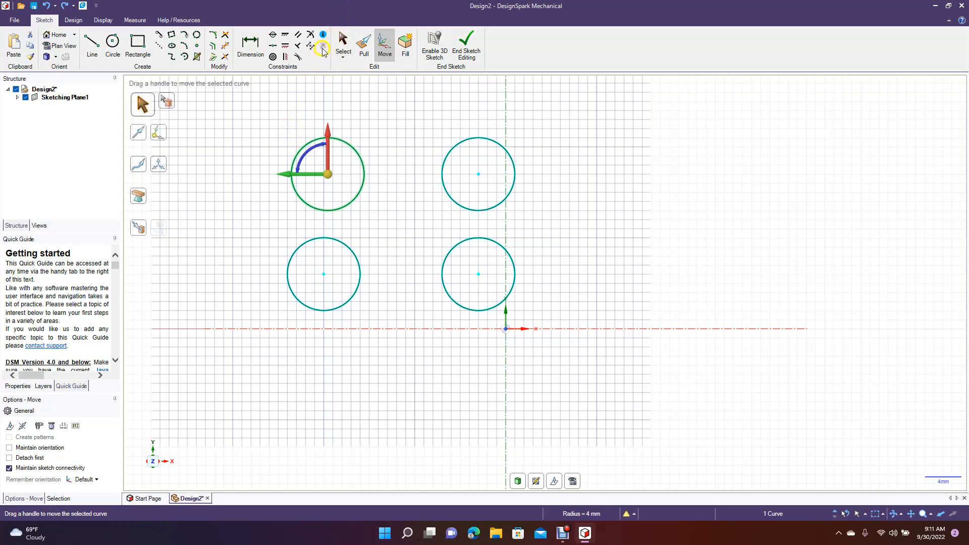
left_click(394, 131)
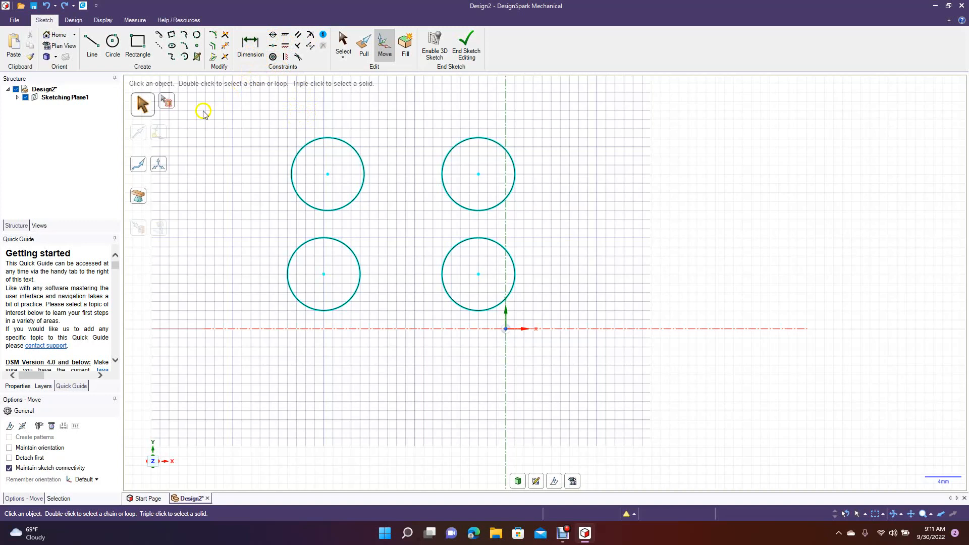
left_click(13, 21)
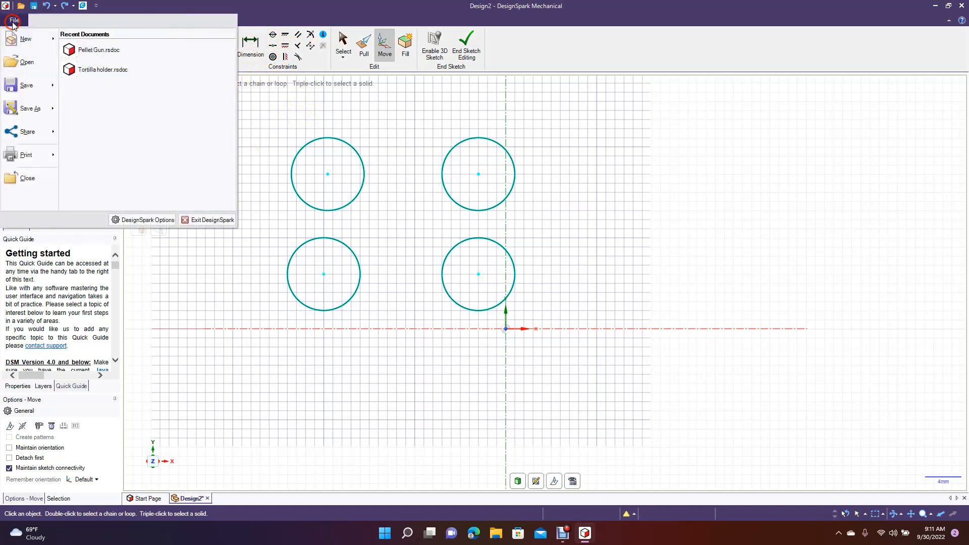
left_click(293, 179)
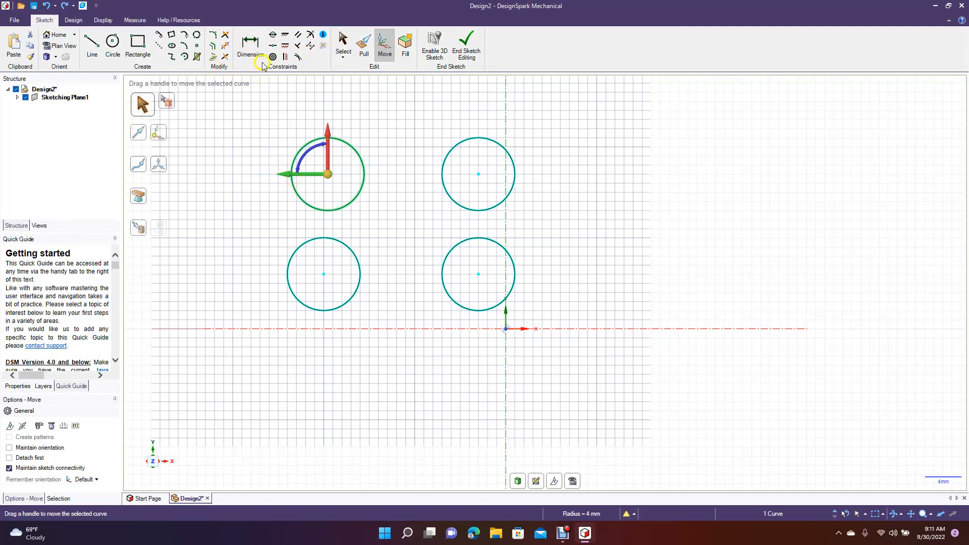
Step: Select all four circles and delete them from the sketch
left_click(389, 179)
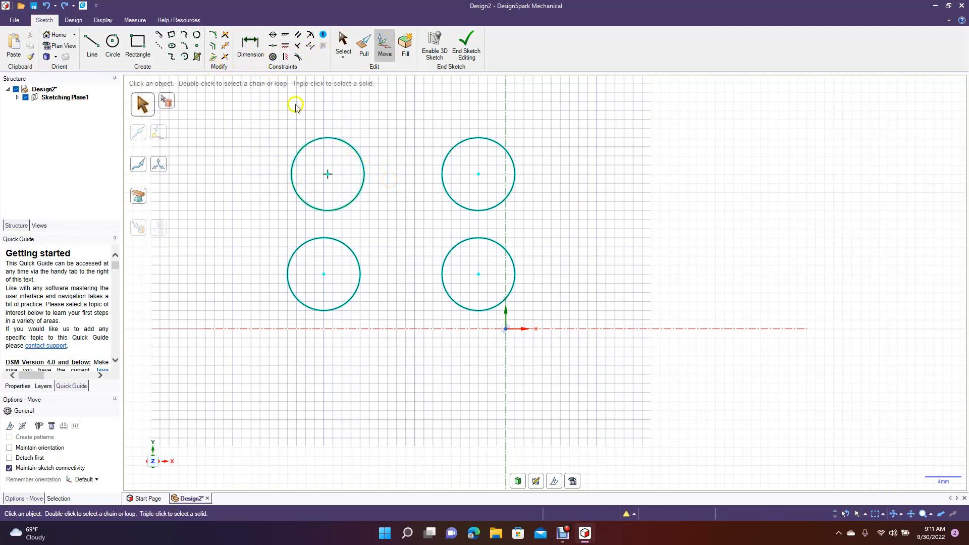
left_click_drag(268, 128, 602, 368)
key("Delete")
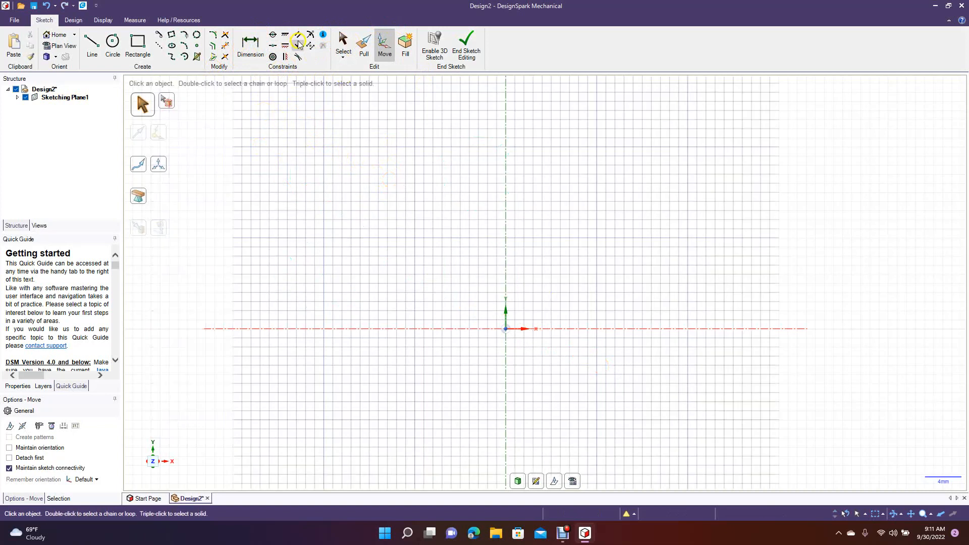
Step: Draw two horizontal 35 mm lines, from (-17, 10) to (18, 10) and from (-17, 20) to (18, 20)
left_click(91, 43)
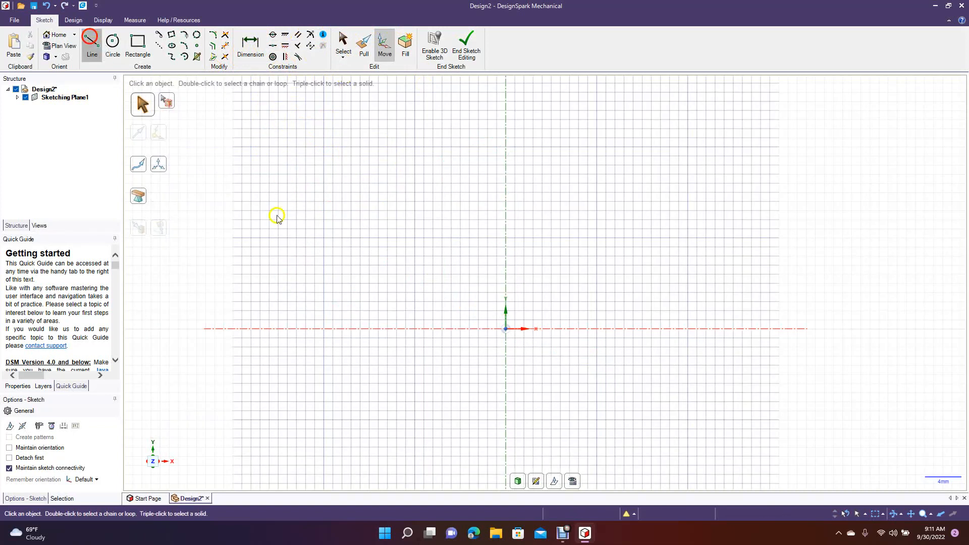
left_click(351, 237)
left_click(672, 237)
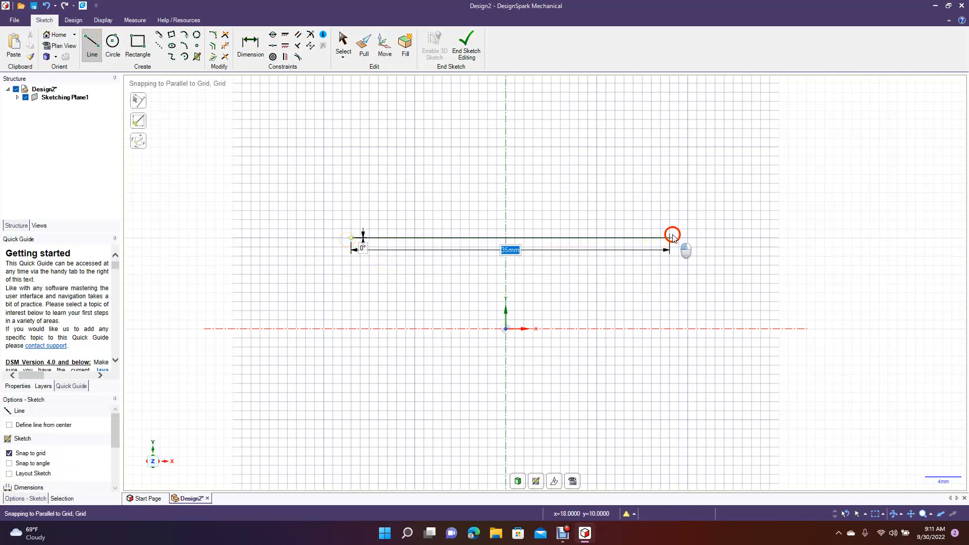
left_click(346, 42)
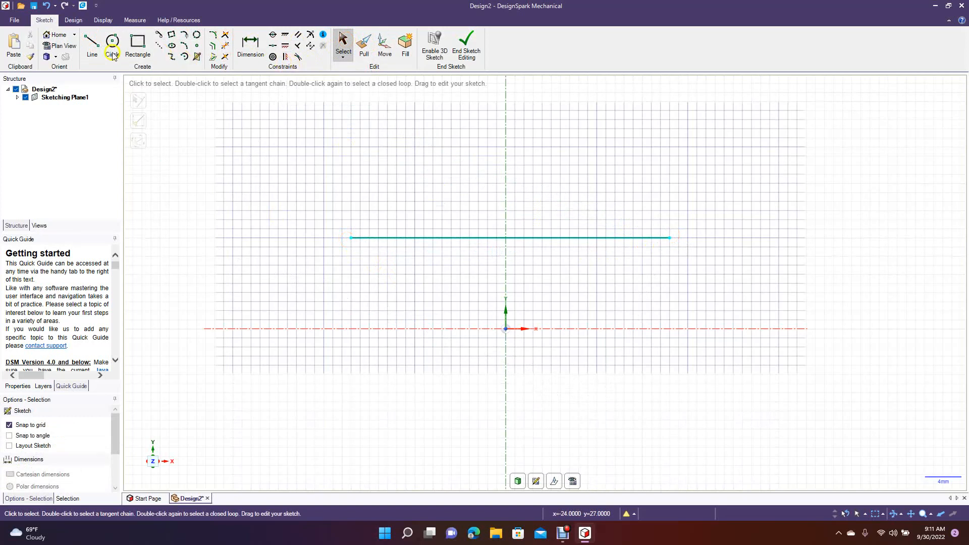
left_click(91, 44)
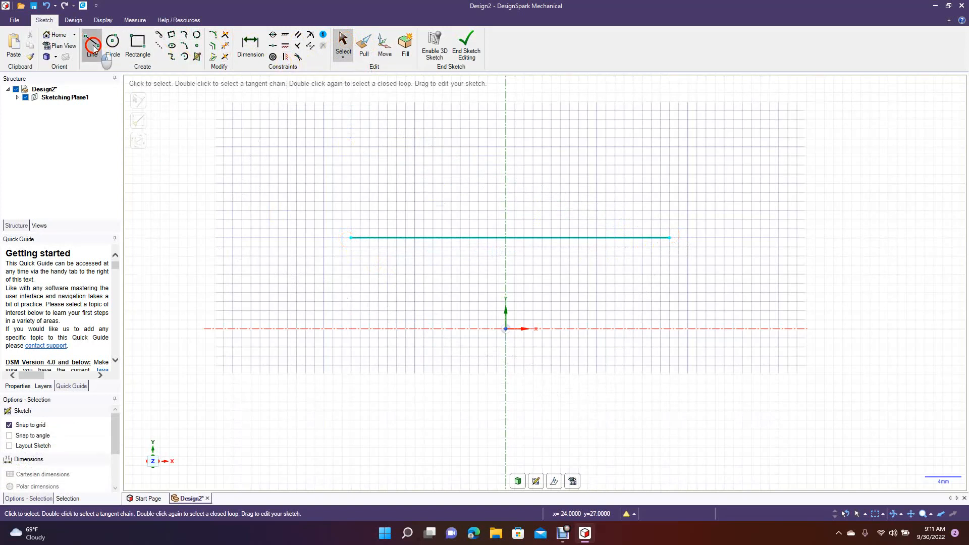
left_click(353, 147)
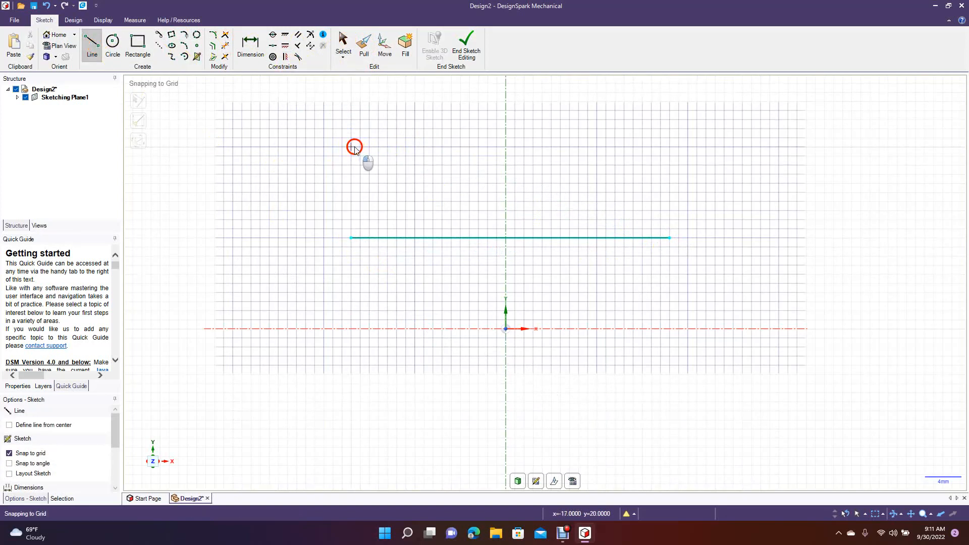
left_click(667, 147)
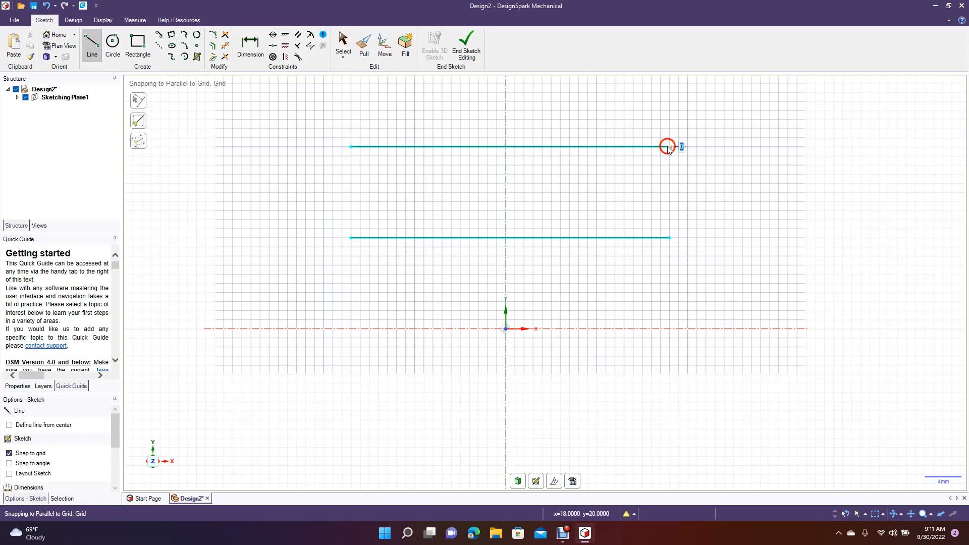
left_click(343, 39)
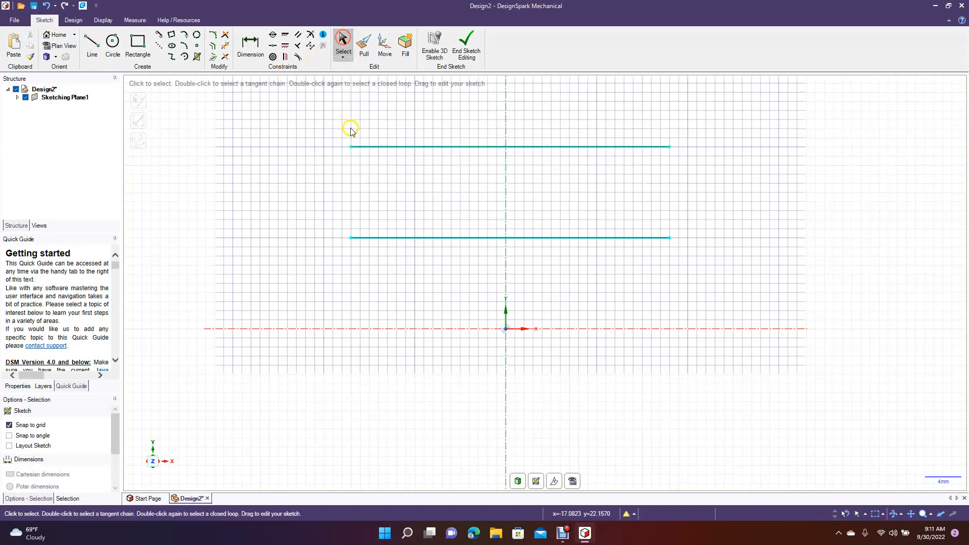
Step: Apply a Perpendicular constraint between the upper horizontal line and the lower one
left_click(300, 49)
left_click(431, 146)
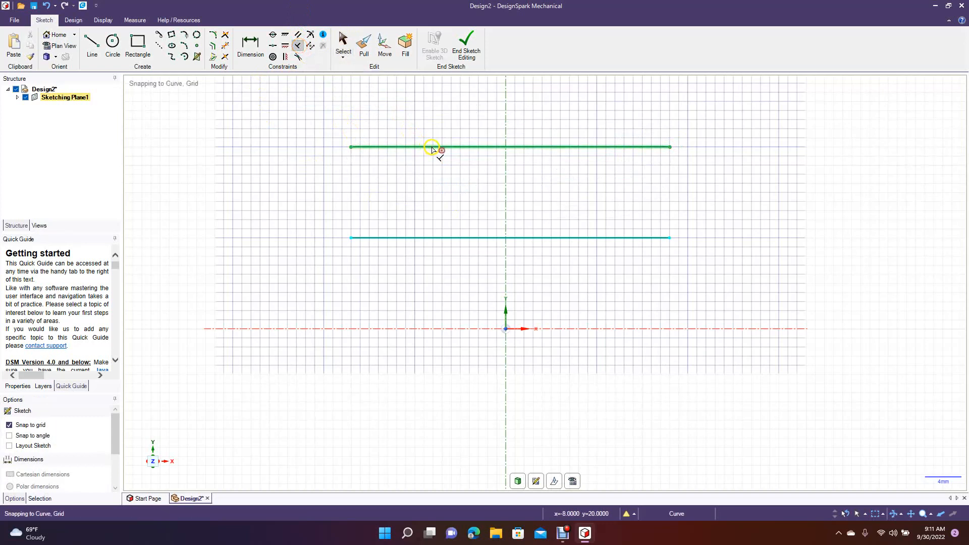
left_click(471, 237)
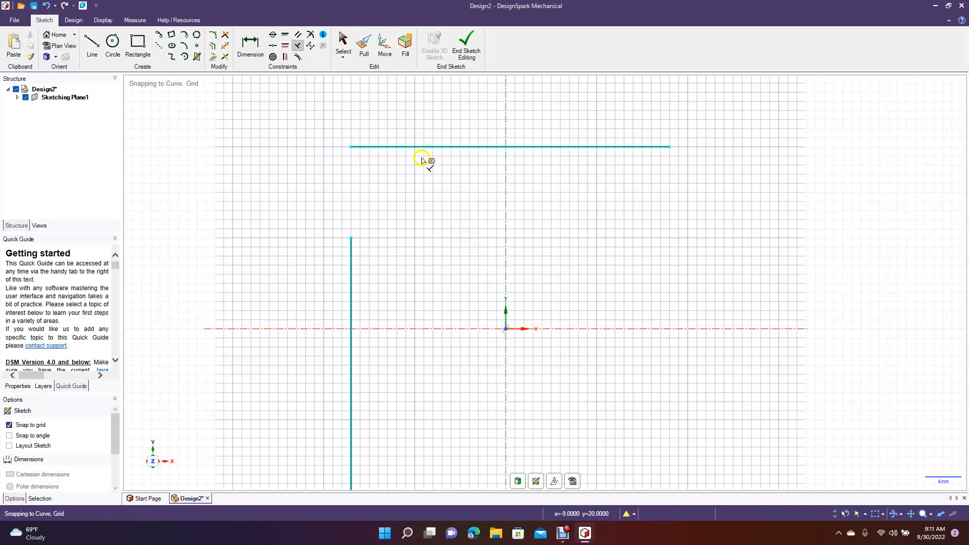
left_click(401, 244)
left_click(350, 270)
left_click(281, 121)
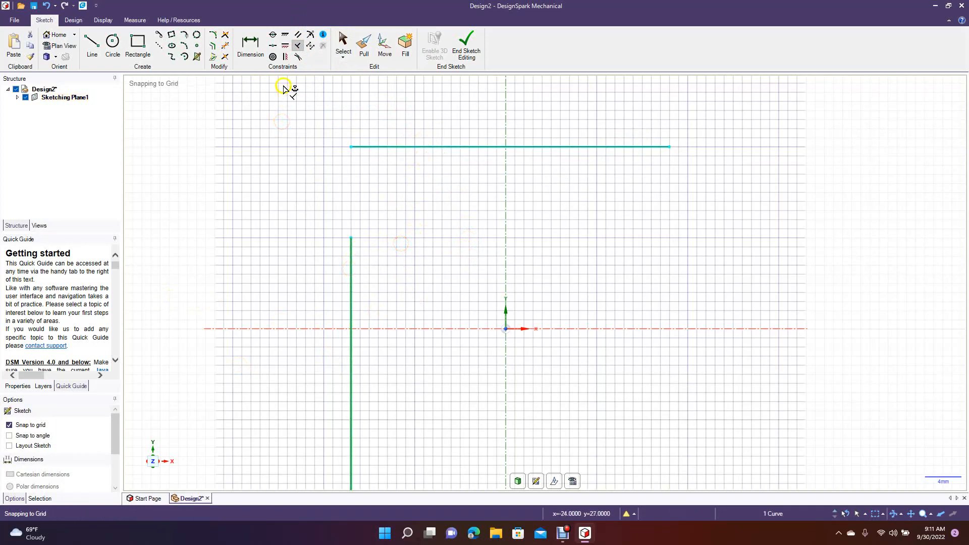
Step: Apply a Midpoint constraint that centres the vertical line on the left endpoint of the horizontal line
left_click(273, 46)
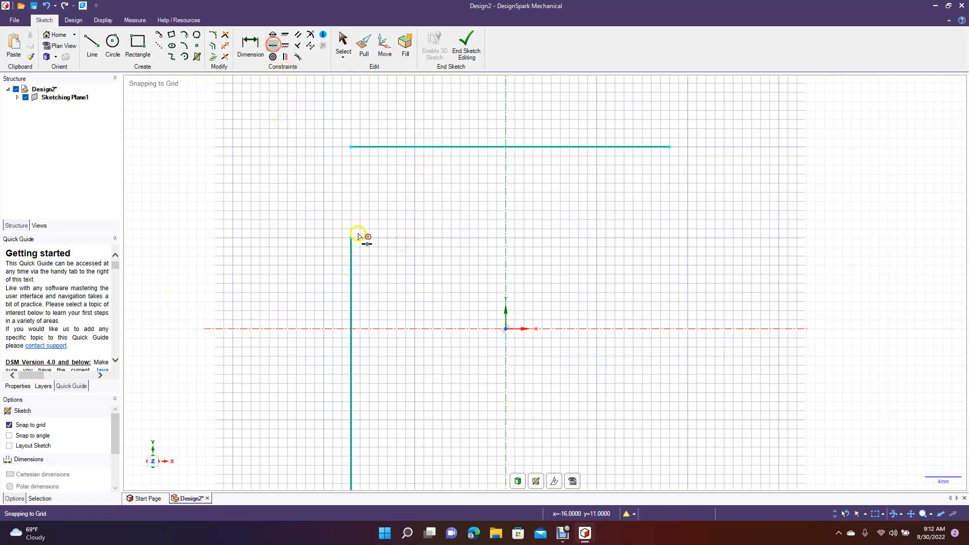
left_click(349, 313)
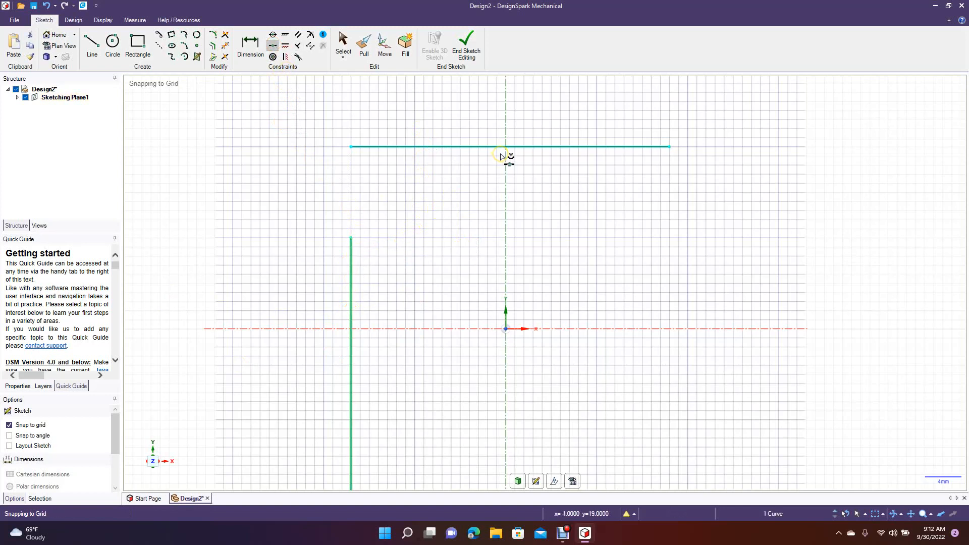
left_click(351, 369)
left_click(352, 147)
left_click(423, 202)
scroll(470, 276, "down", 4)
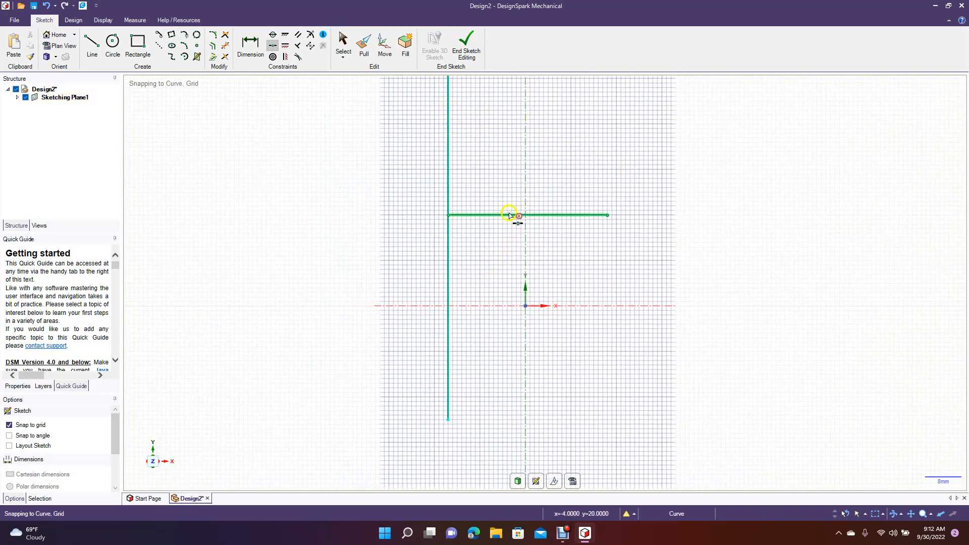
Step: Delete the vertical line and the horizontal line from the sketch
left_click(343, 43)
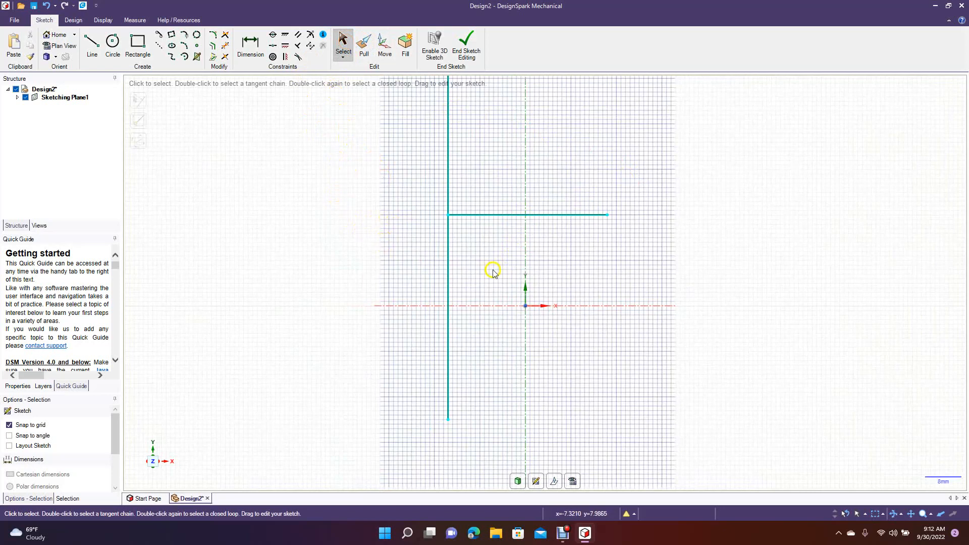
left_click(448, 241)
key("Delete")
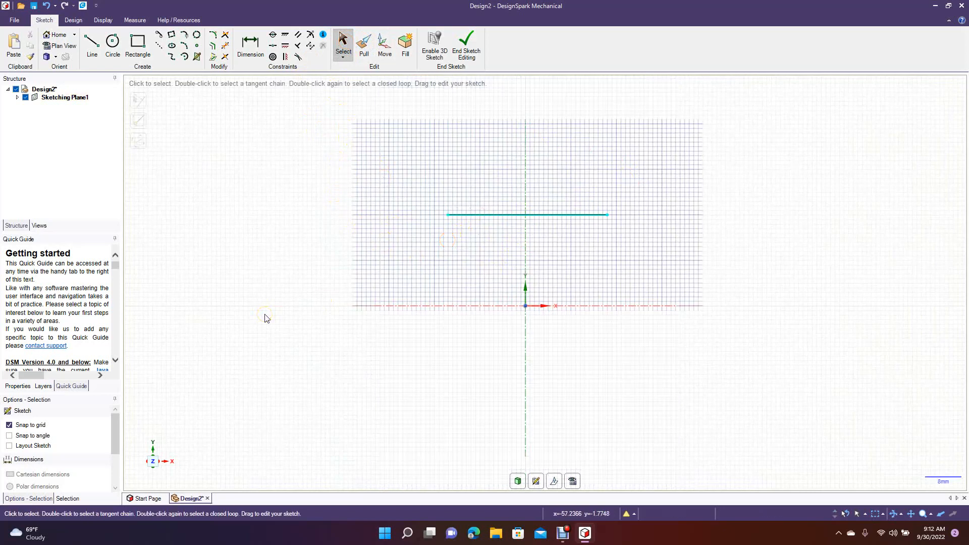
left_click(477, 210)
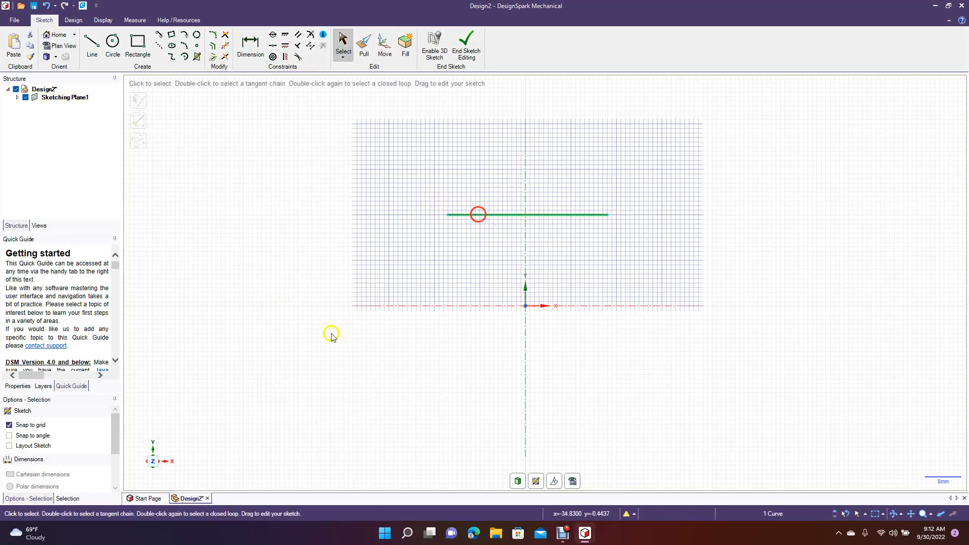
key("Delete")
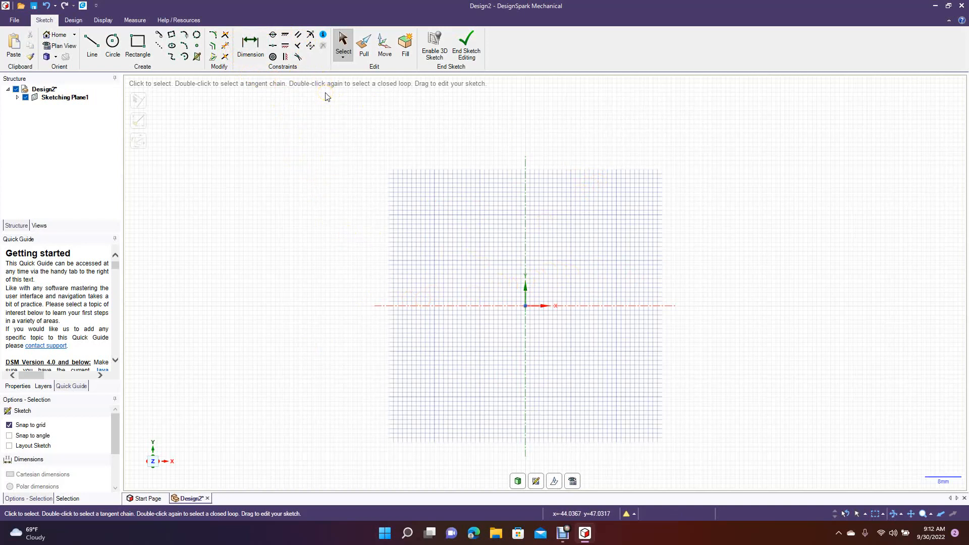
Step: Review the constraint based sketching setting in the advanced program options and close the options without changing anything
left_click(298, 35)
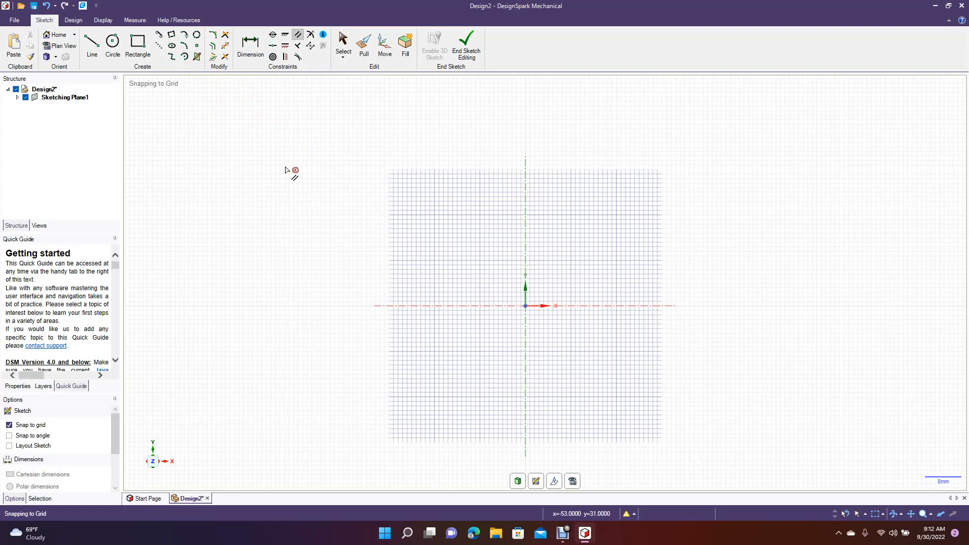
left_click(14, 20)
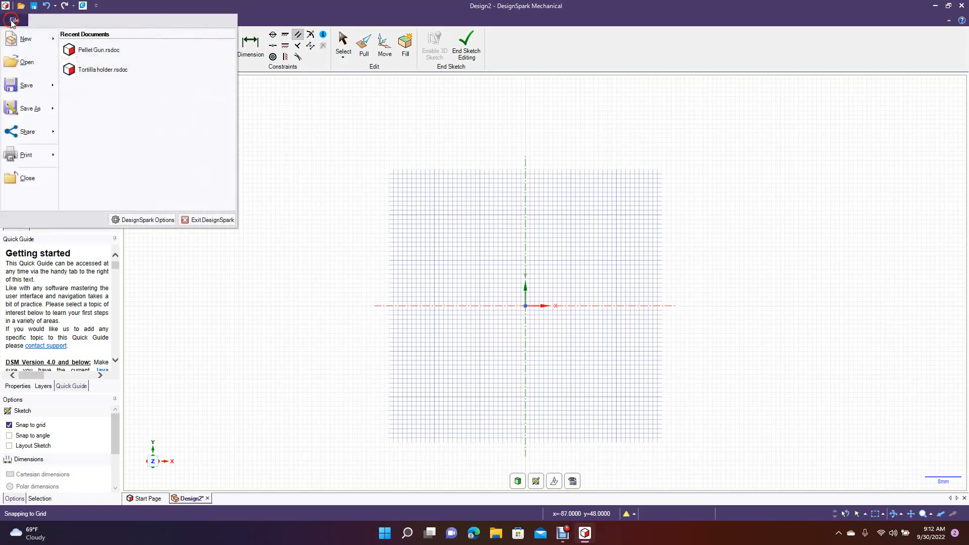
left_click(147, 220)
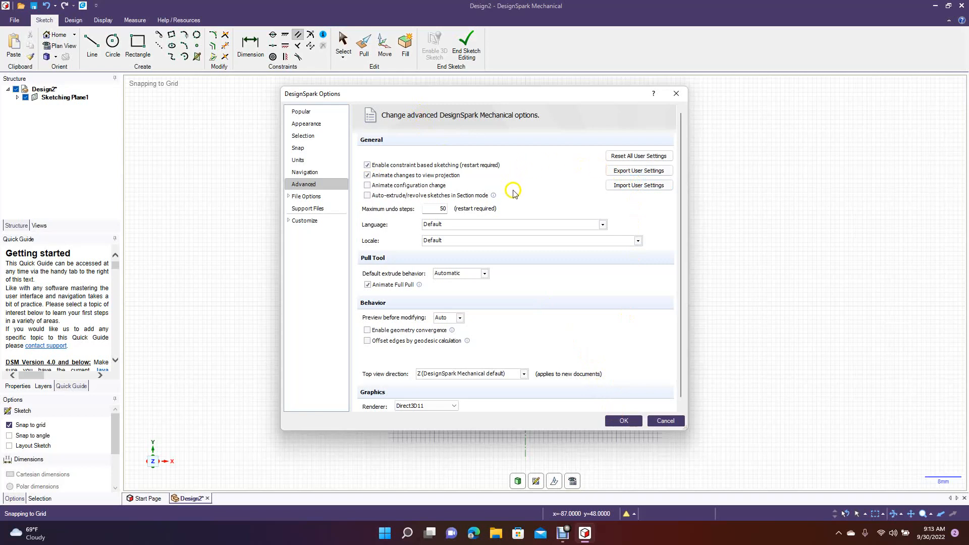
left_click(675, 423)
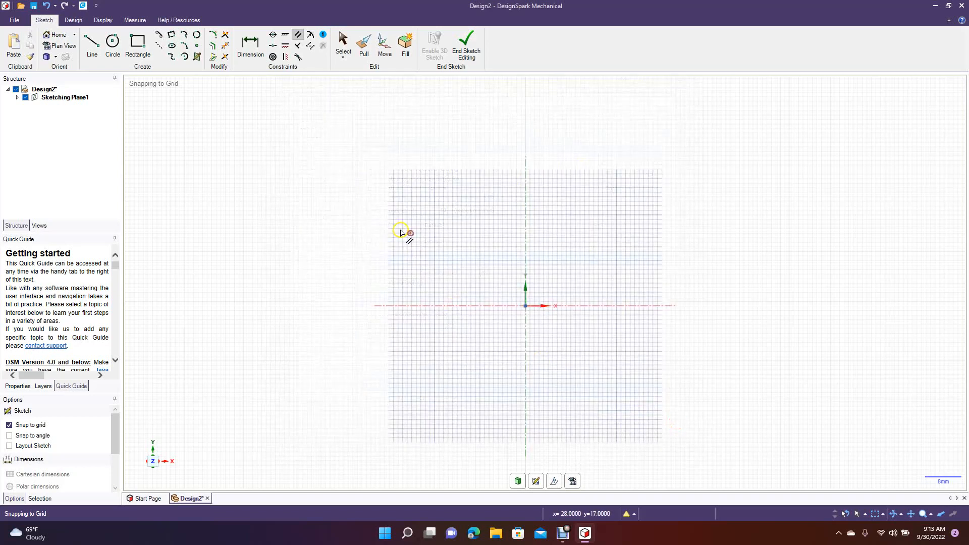